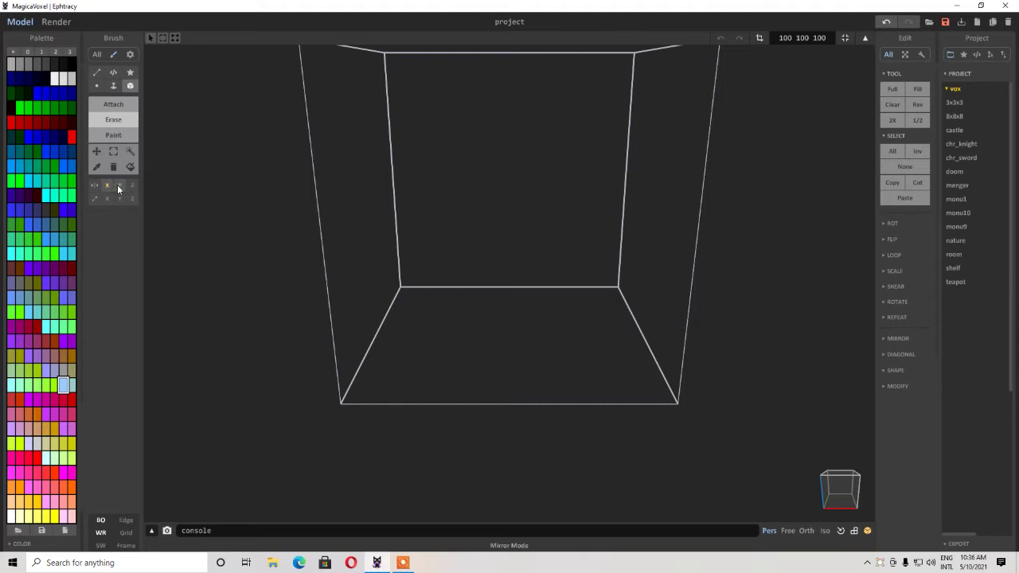
Enable Y-axis mirroring alongside X, and switch to blank palette 3 with a swatch in its second row selected.
click(118, 186)
click(71, 52)
click(10, 79)
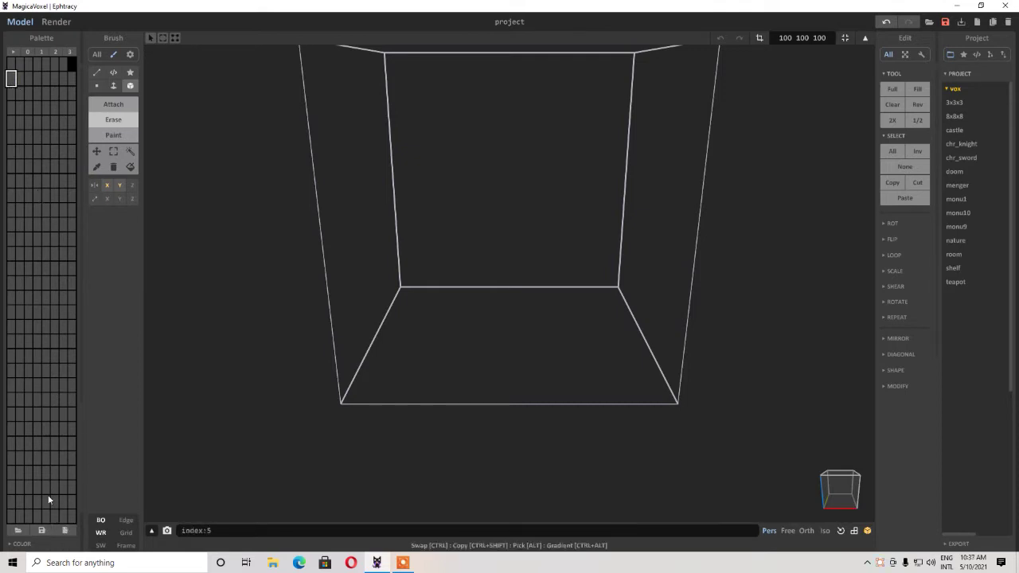
Set the selected swatch to green (14, 130, 39) and attach one layer over the whole floor in Face mode.
click(110, 104)
click(113, 86)
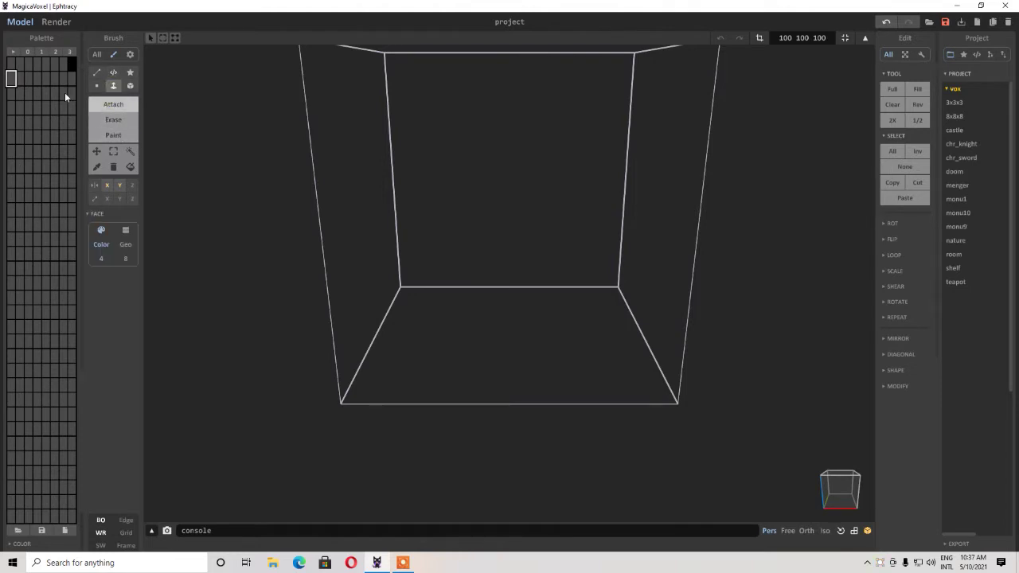
click(36, 545)
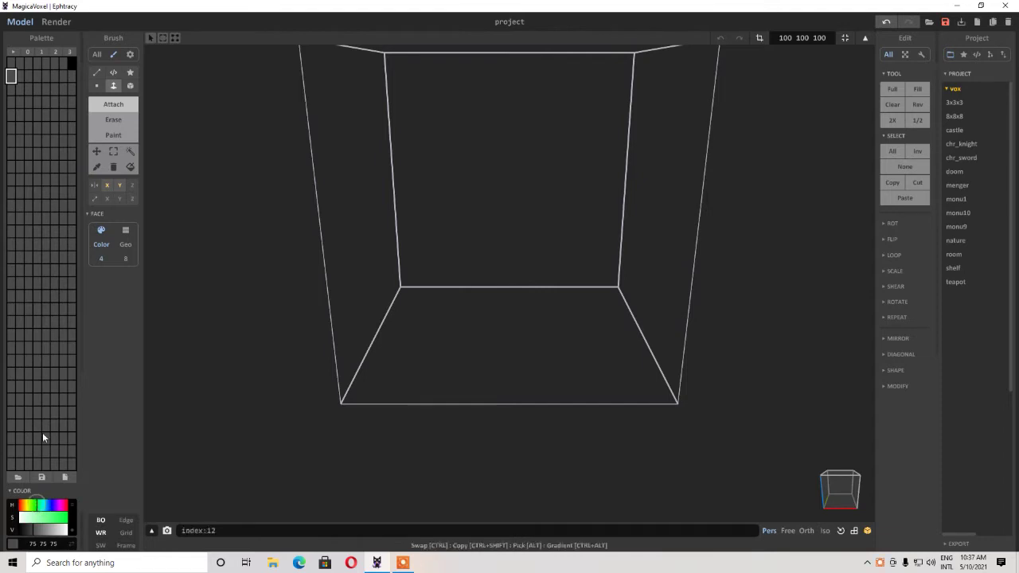
click(45, 530)
click(43, 528)
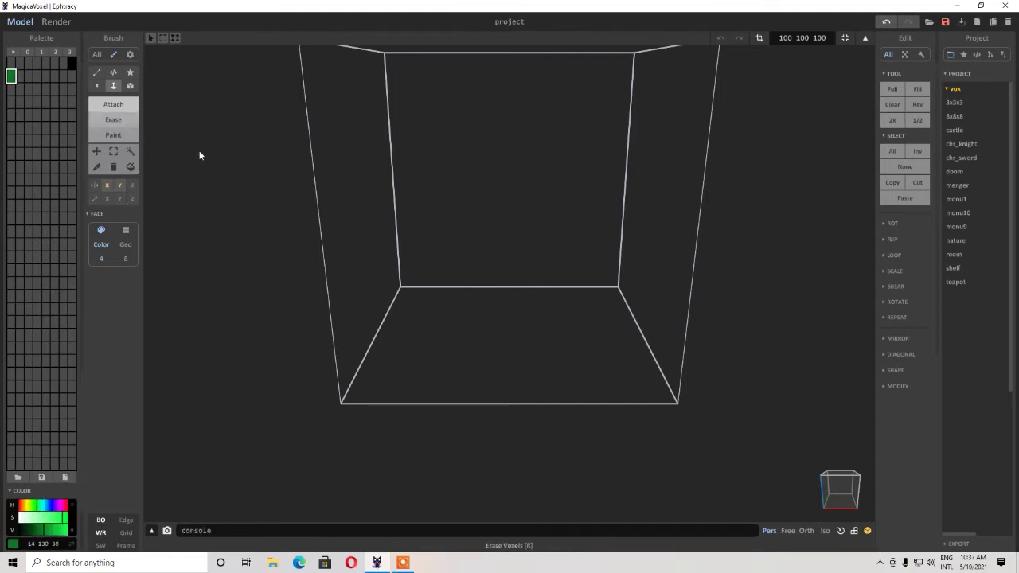
click(503, 327)
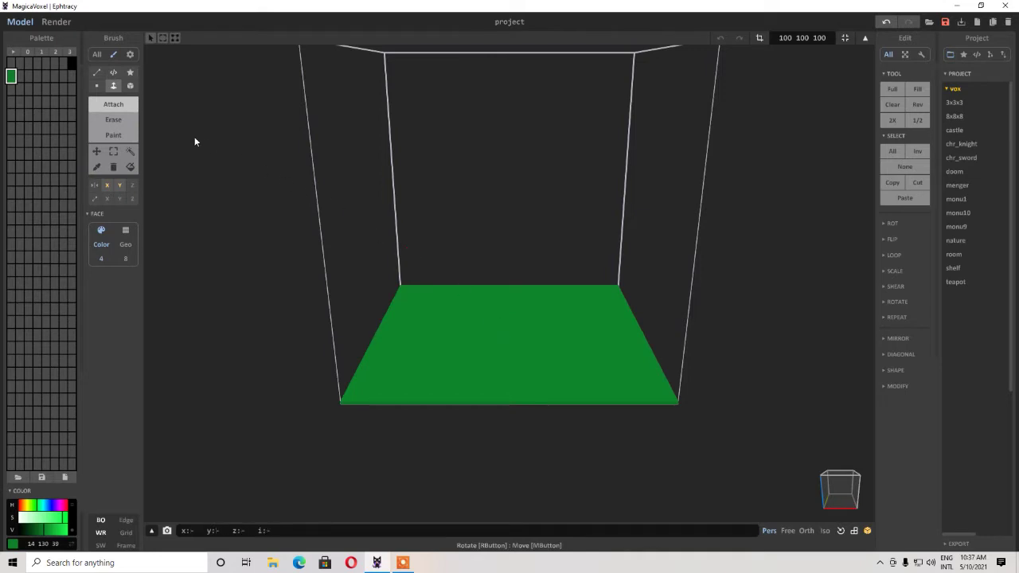
Set the swatch beside the green one to grey (124, 121, 121), with Box mode active for attaching voxels.
click(130, 87)
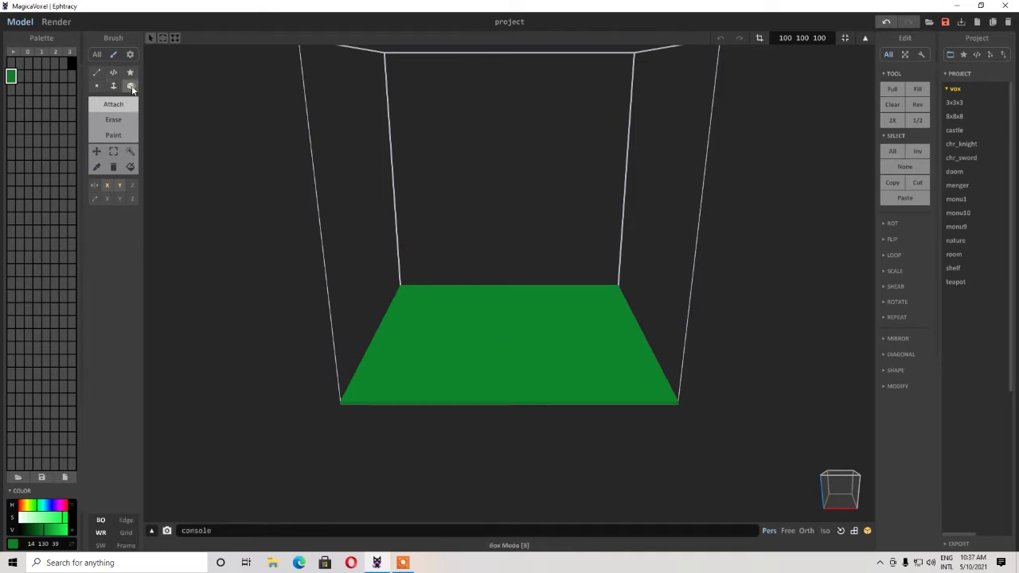
click(19, 76)
drag(41, 532, 64, 535)
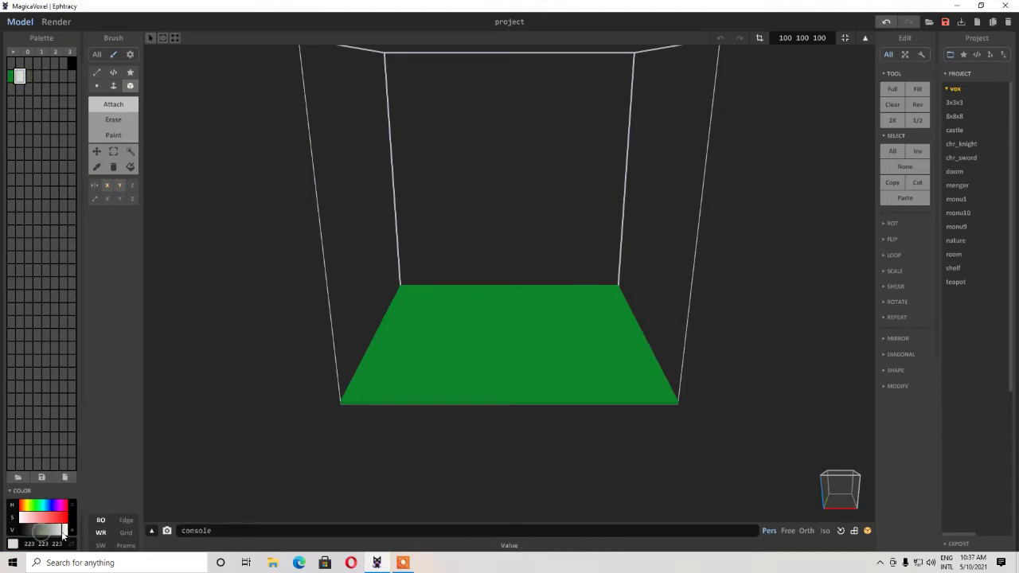
mouse_move(36, 531)
mouse_down()
mouse_move(48, 534)
mouse_move(23, 519)
mouse_up()
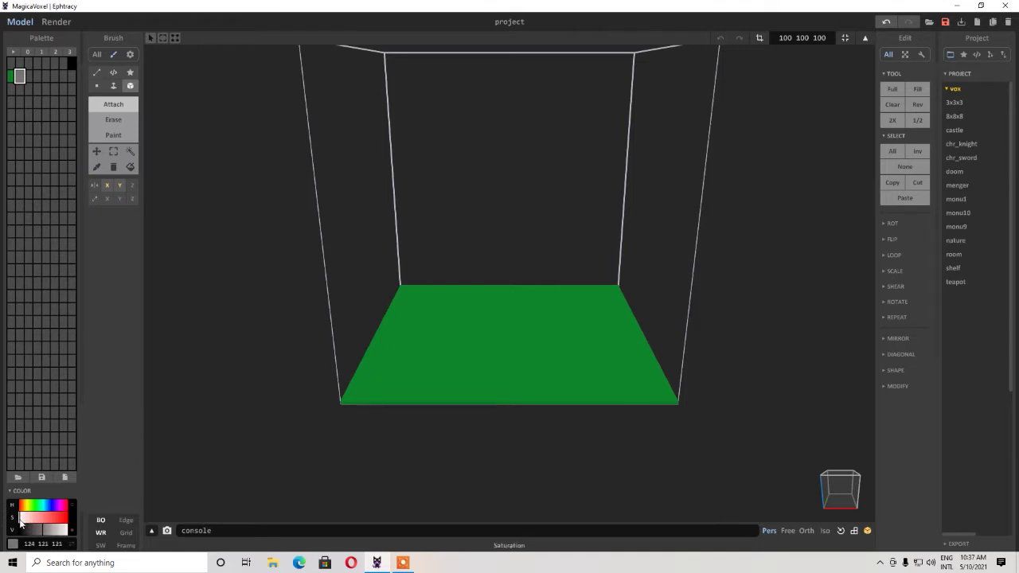
Attach a small grey square on the green floor as the mirrored footprints of four legs.
scroll(329, 516, up, 3)
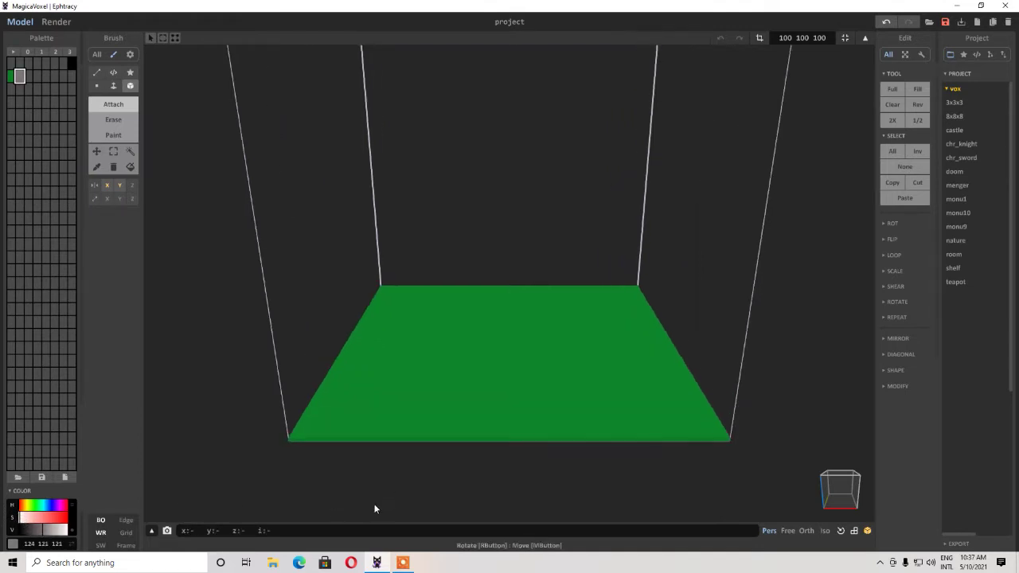
right_drag(375, 507, 329, 506)
middle_drag(328, 502, 359, 496)
right_drag(359, 495, 362, 496)
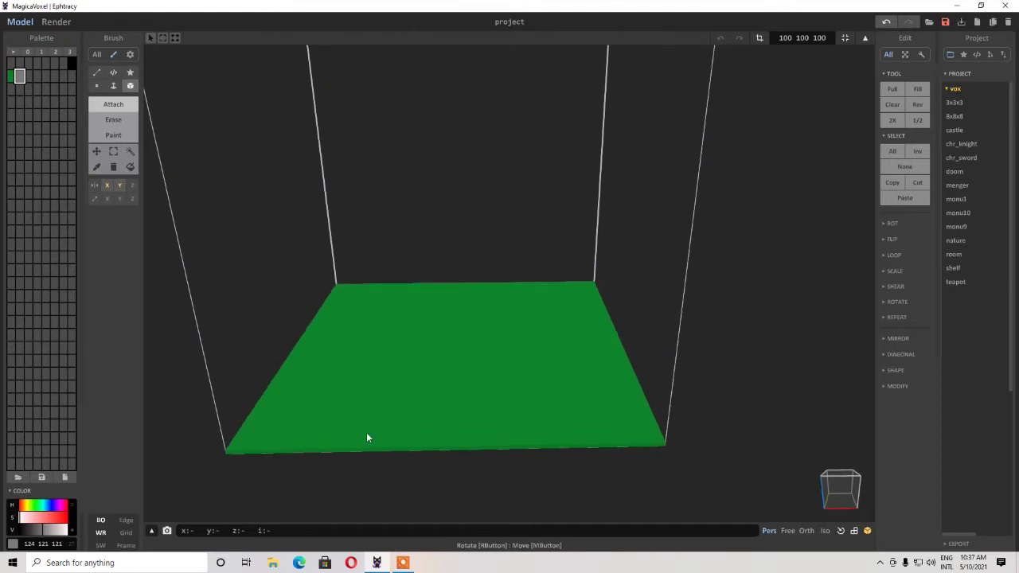
click(359, 376)
mouse_move(396, 387)
right_down()
mouse_move(368, 382)
mouse_move(398, 380)
mouse_move(305, 314)
right_up()
Extrude the leg blocks upward by about 34 layers in Face mode, undoing the accidental raising of the whole floor.
click(114, 86)
drag(365, 359, 377, 273)
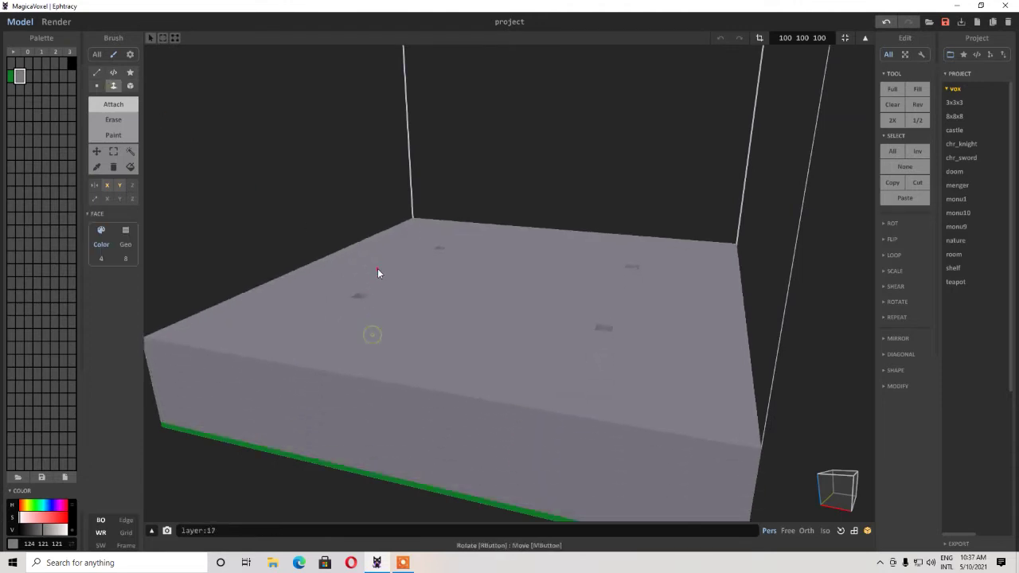
key(ctrl+z)
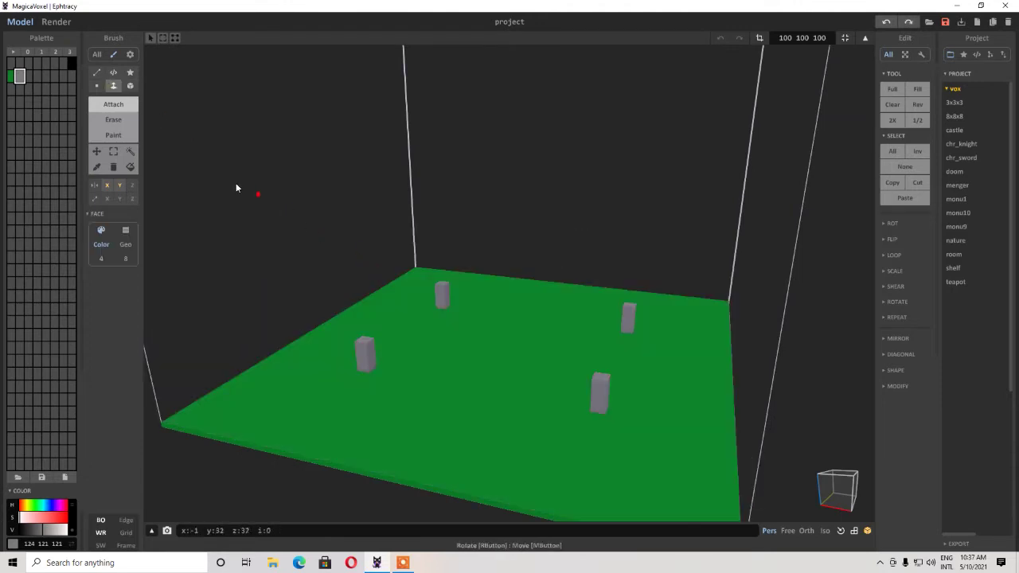
drag(362, 342, 364, 183)
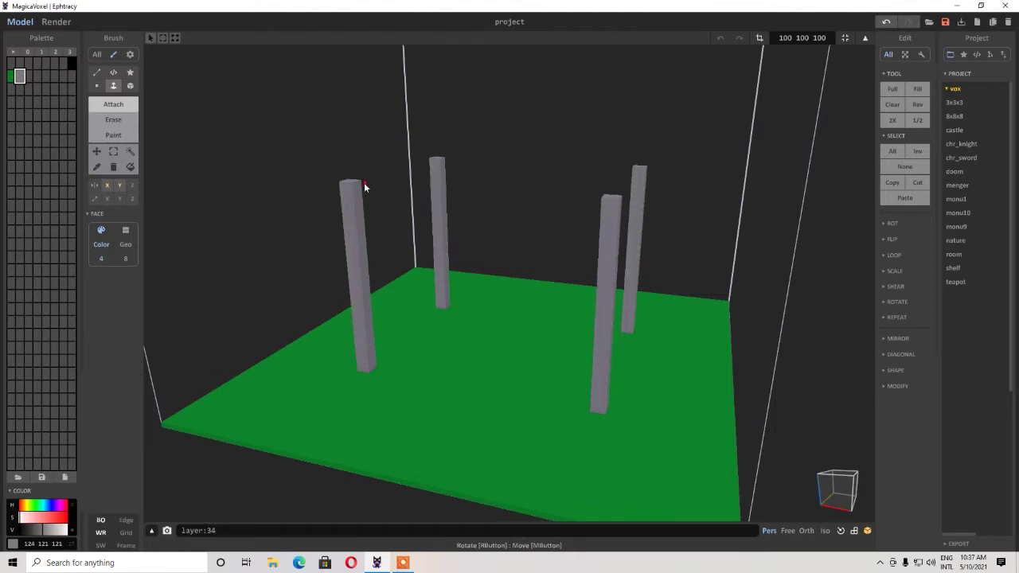
Add small voxel stubs at the leg tops and extrude them into beams connecting the legs in pairs.
scroll(376, 303, down, 3)
right_drag(440, 340, 304, 357)
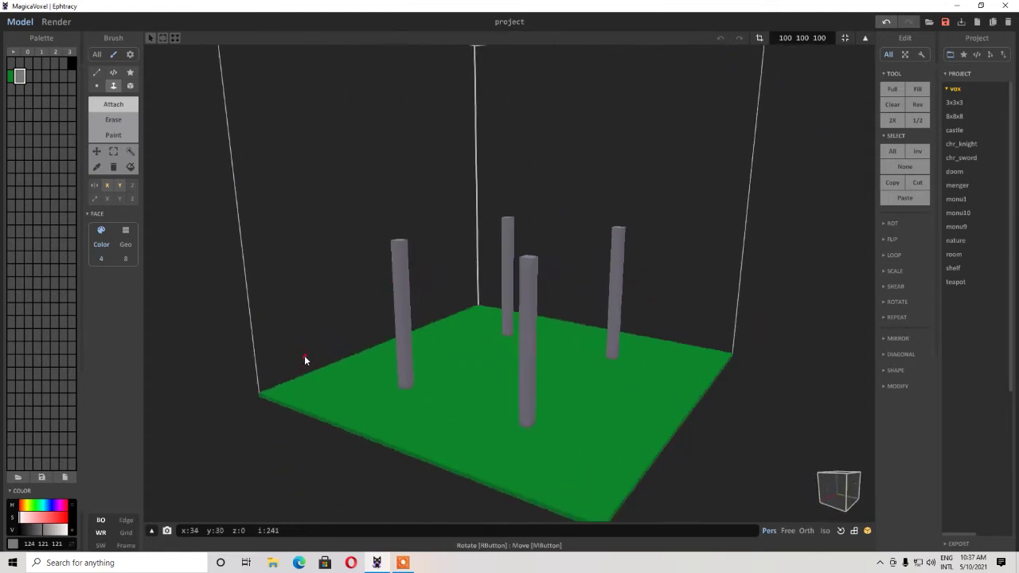
scroll(589, 253, up, 3)
right_drag(567, 313, 550, 322)
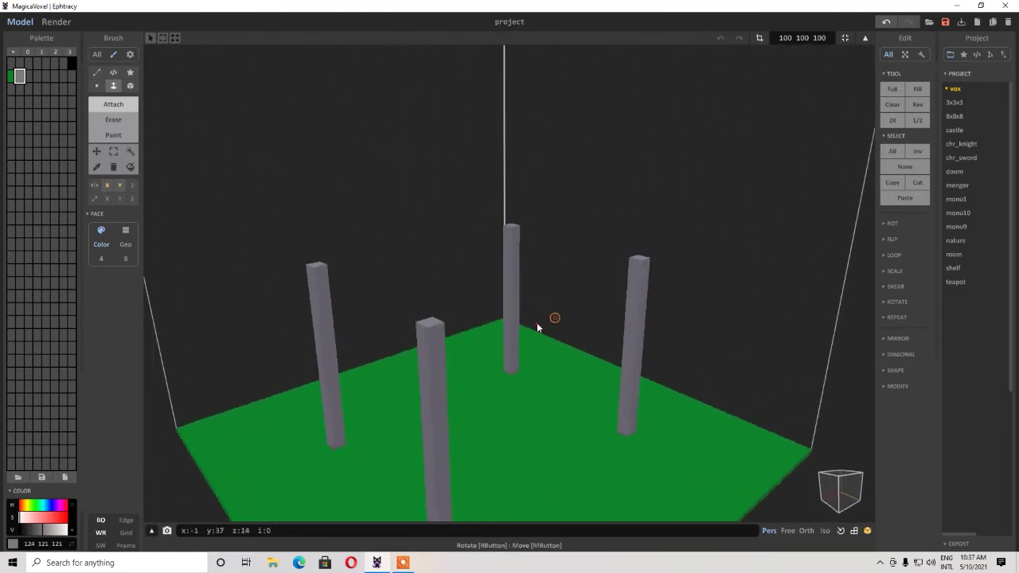
key(b)
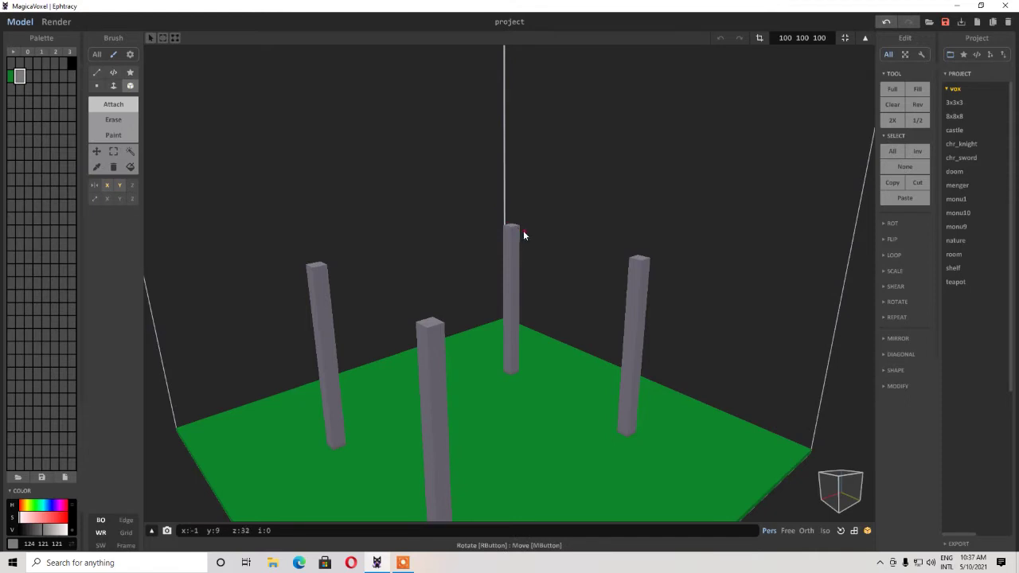
right_drag(517, 251, 244, 138)
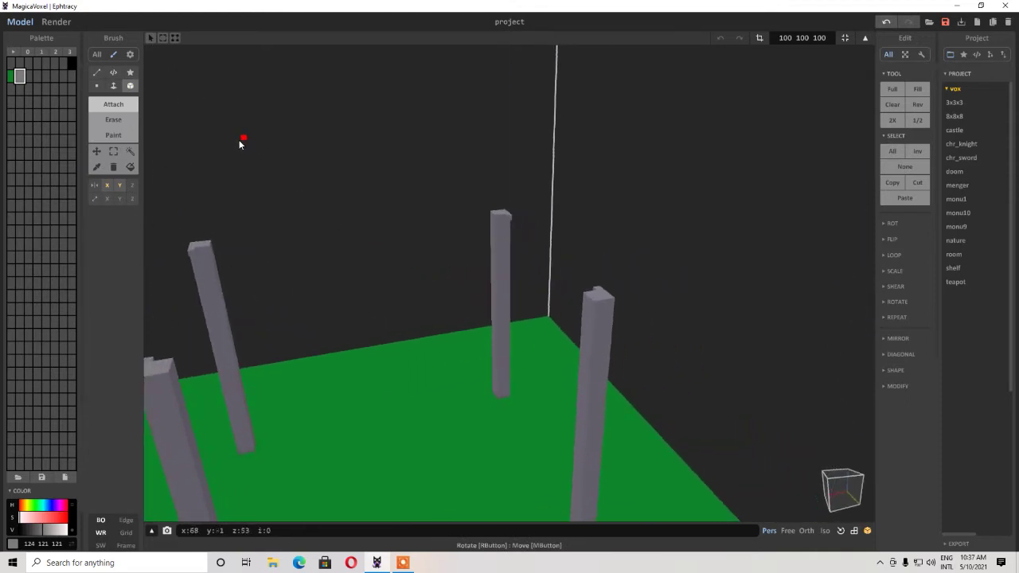
click(113, 85)
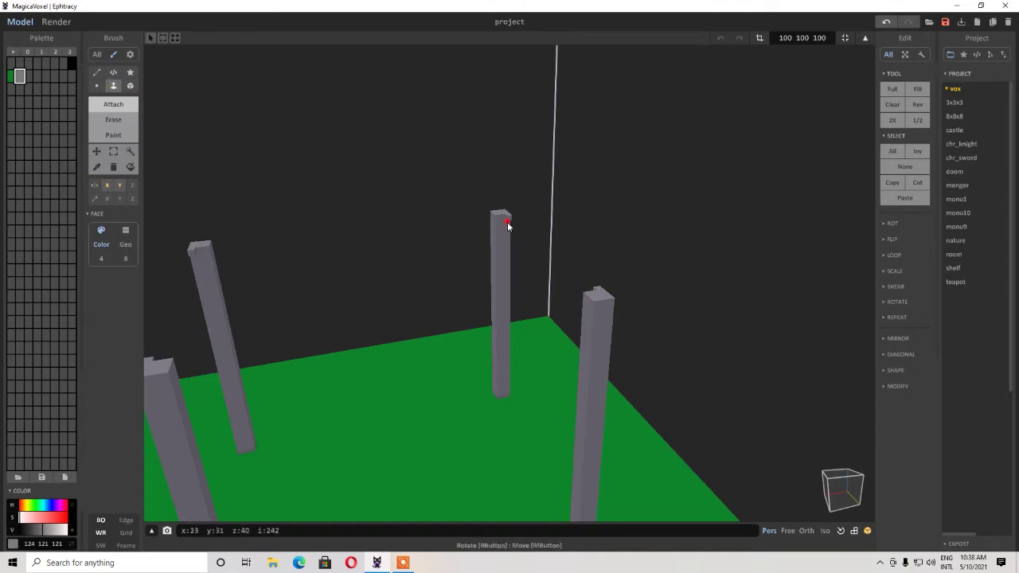
drag(510, 224, 529, 263)
Thicken the two beams by one layer and attach a thin box strip along their inner upper edges.
right_drag(528, 263, 453, 265)
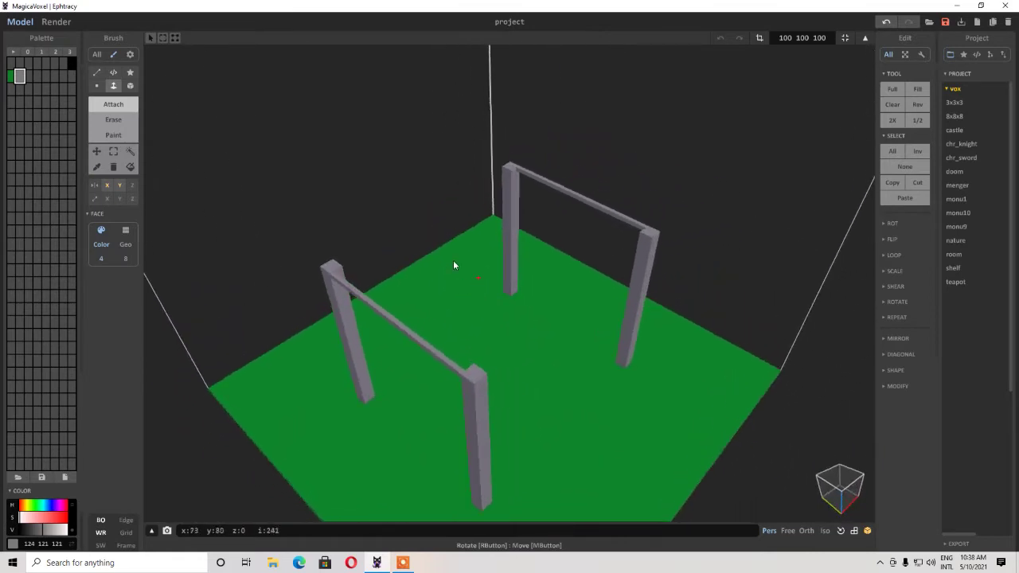
click(573, 199)
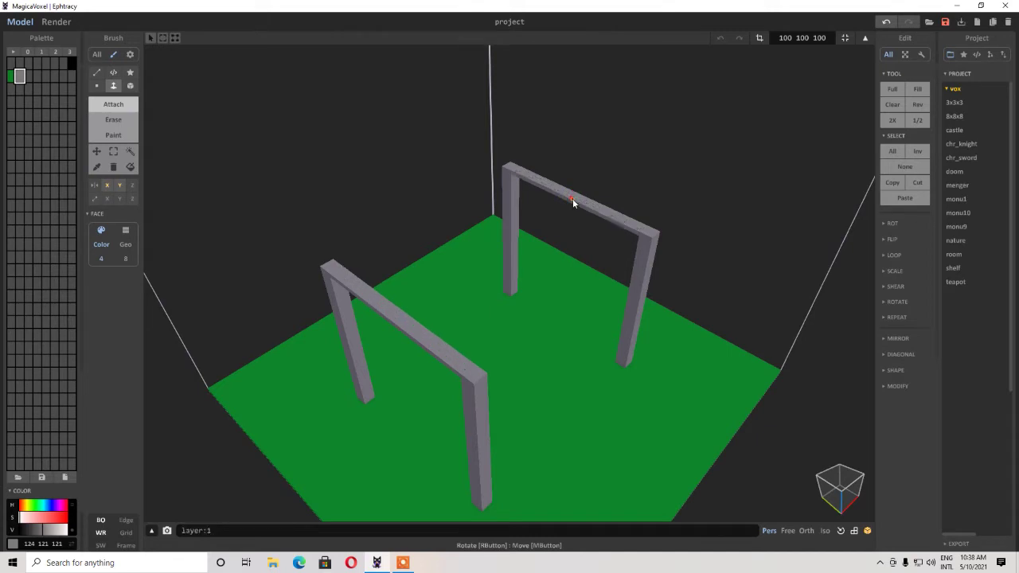
click(129, 85)
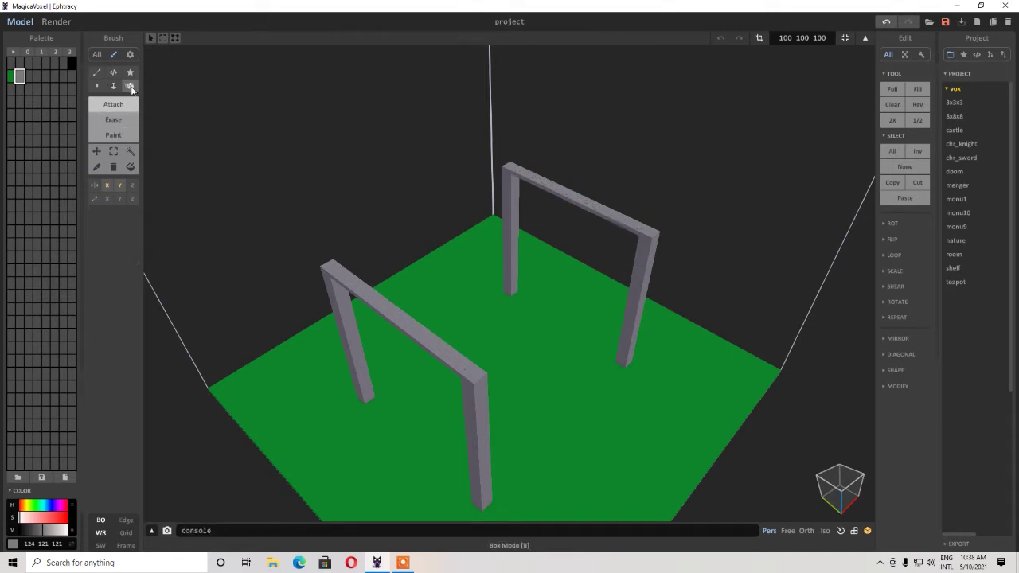
drag(514, 170, 555, 197)
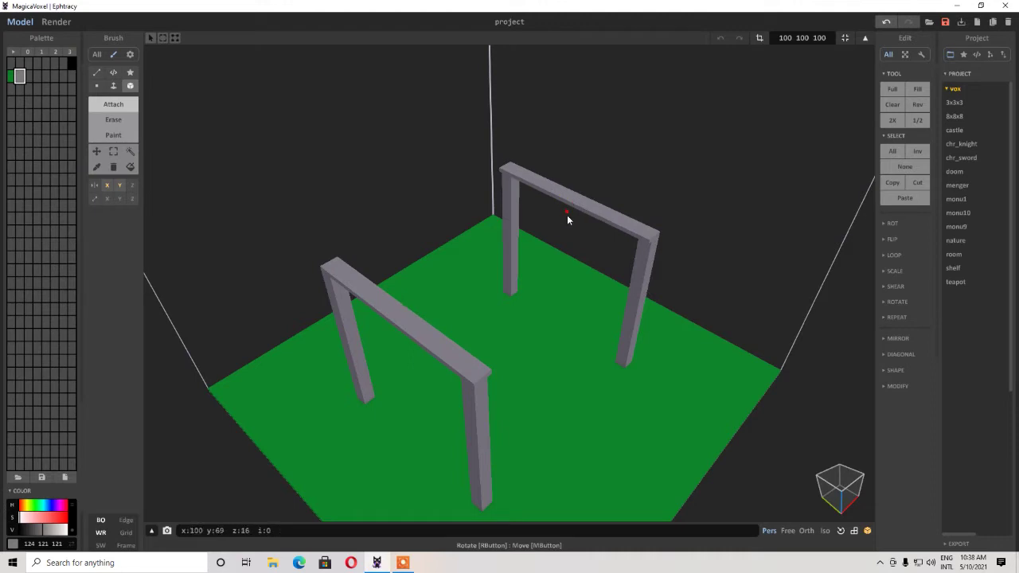
Undo the oversized boxes on the beams and extrude the inner strips across the gap to form a closed tabletop.
drag(568, 204, 552, 231)
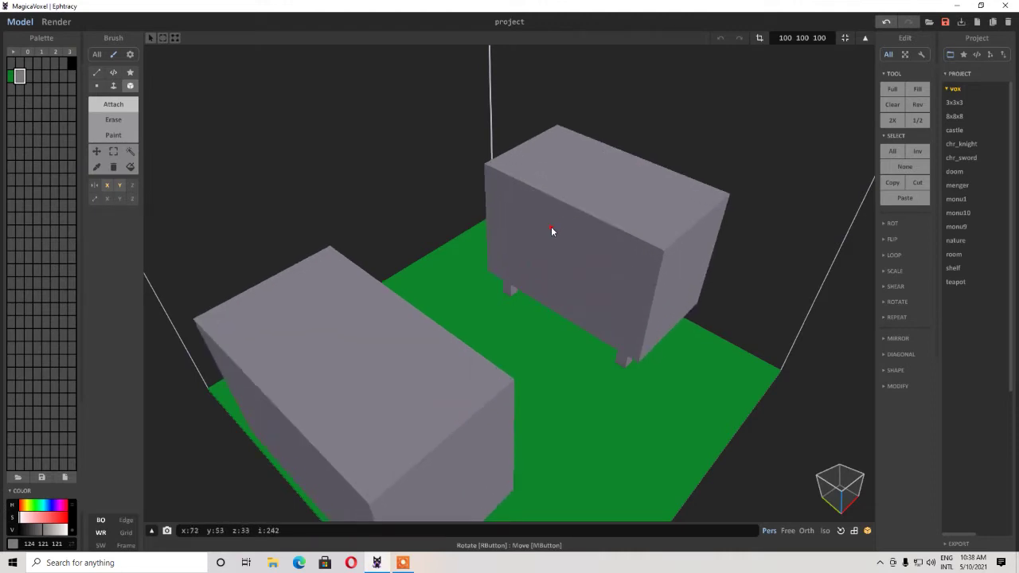
key(ctrl+z)
click(113, 85)
drag(532, 189, 483, 265)
Draw a thin raised rim of grey voxels along all edges of the tabletop in Box mode.
mouse_move(486, 244)
right_down()
mouse_move(524, 233)
mouse_move(332, 198)
right_up()
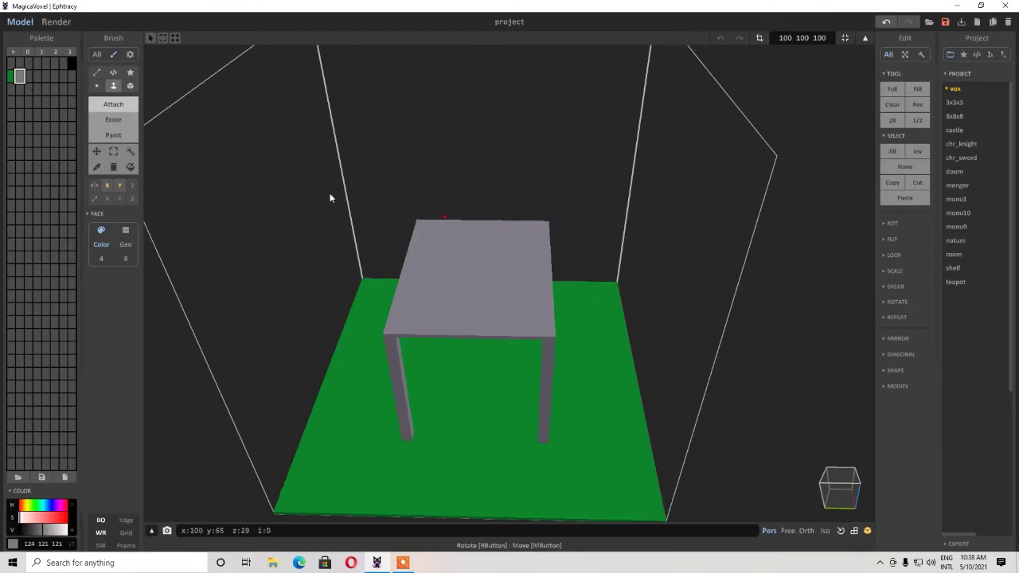
click(130, 85)
right_drag(440, 181, 396, 204)
scroll(398, 204, up, 3)
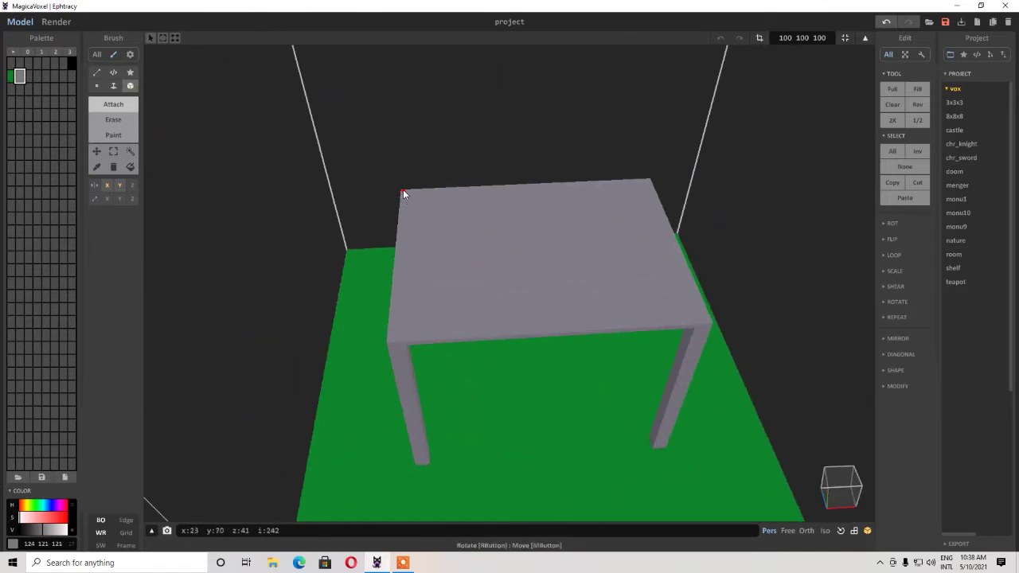
mouse_move(402, 194)
mouse_down()
mouse_move(488, 196)
mouse_move(528, 185)
mouse_up()
right_drag(534, 191, 343, 220)
drag(476, 219, 568, 230)
Extrude the tabletop rim upward in Face mode to form the tall walls of an open box.
right_drag(568, 231, 167, 110)
click(112, 85)
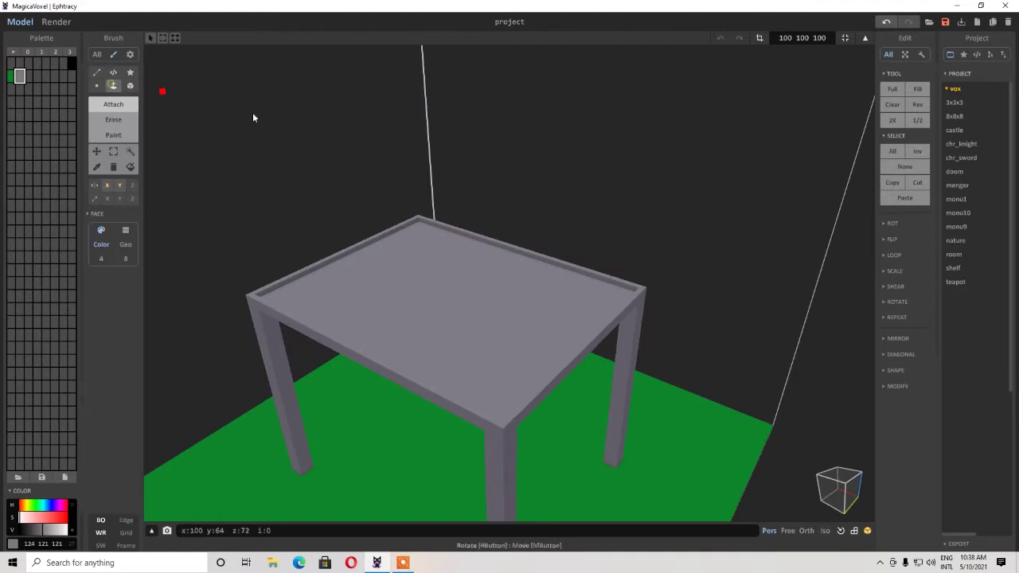
drag(440, 222, 460, 96)
Erase an evenly spaced row of small holes, 2 voxels wide and 3 high, along the lower part of the mirrored long walls.
right_drag(460, 96, 343, 150)
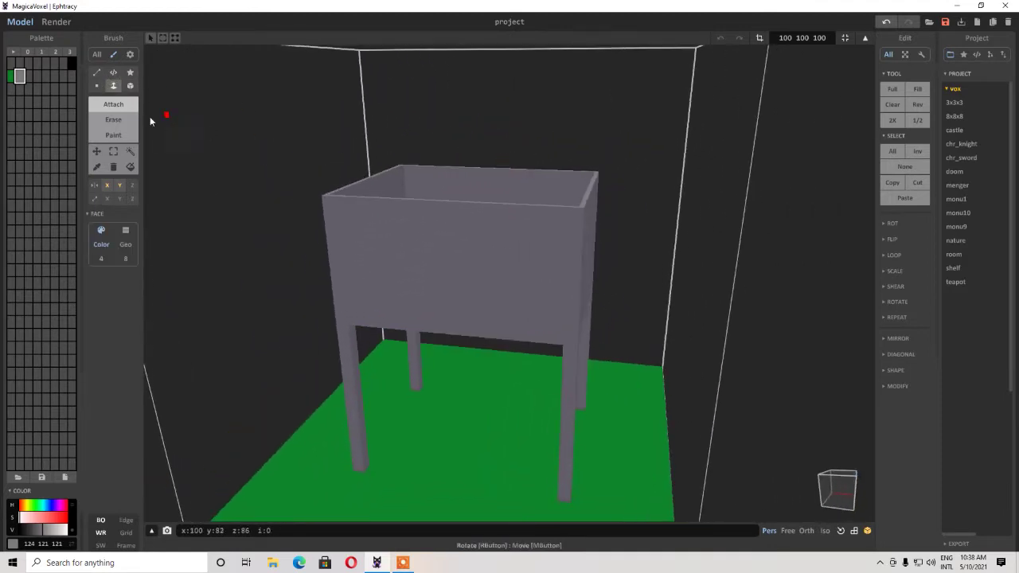
click(120, 119)
click(131, 86)
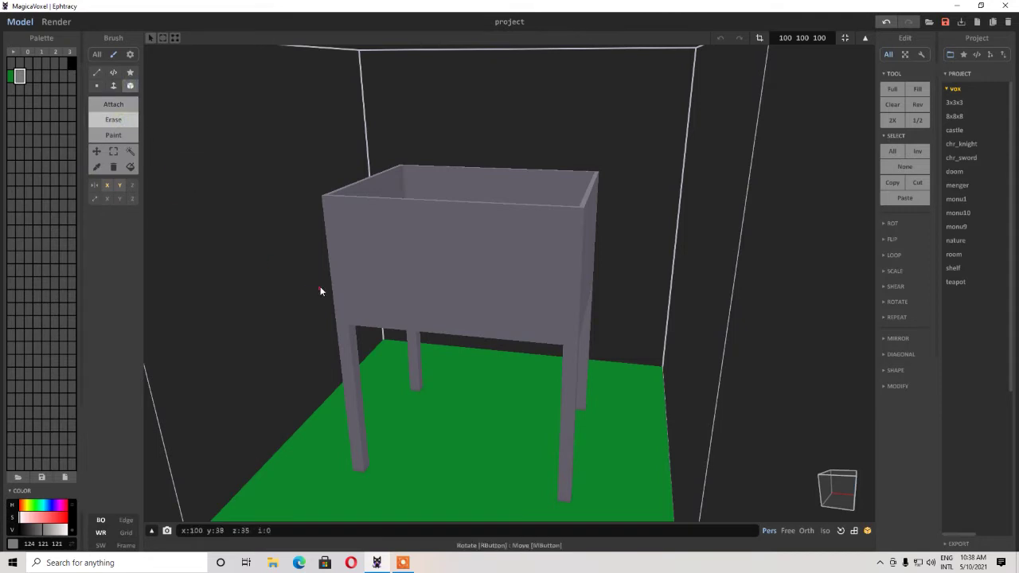
right_drag(321, 291, 324, 284)
click(360, 295)
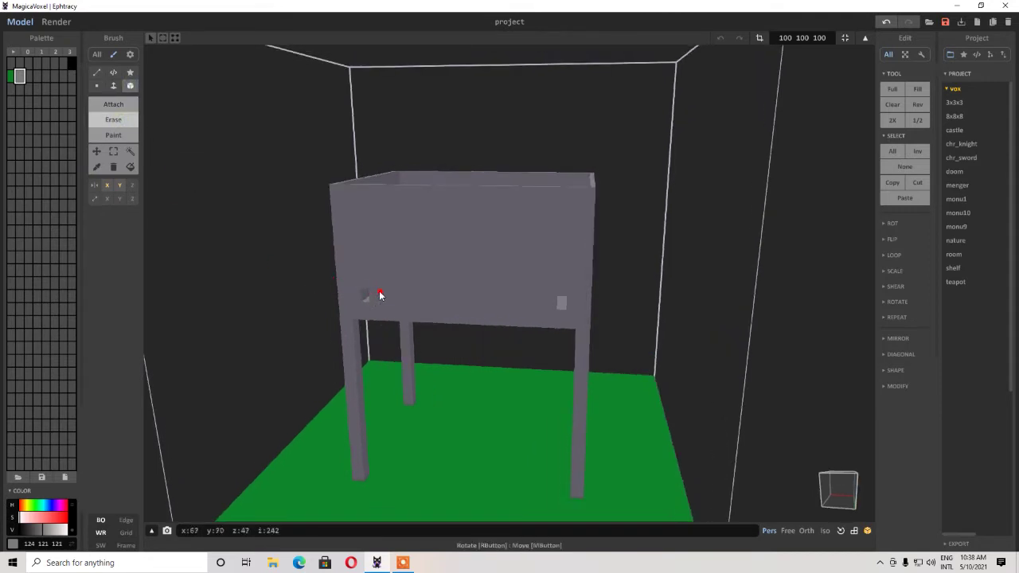
click(384, 297)
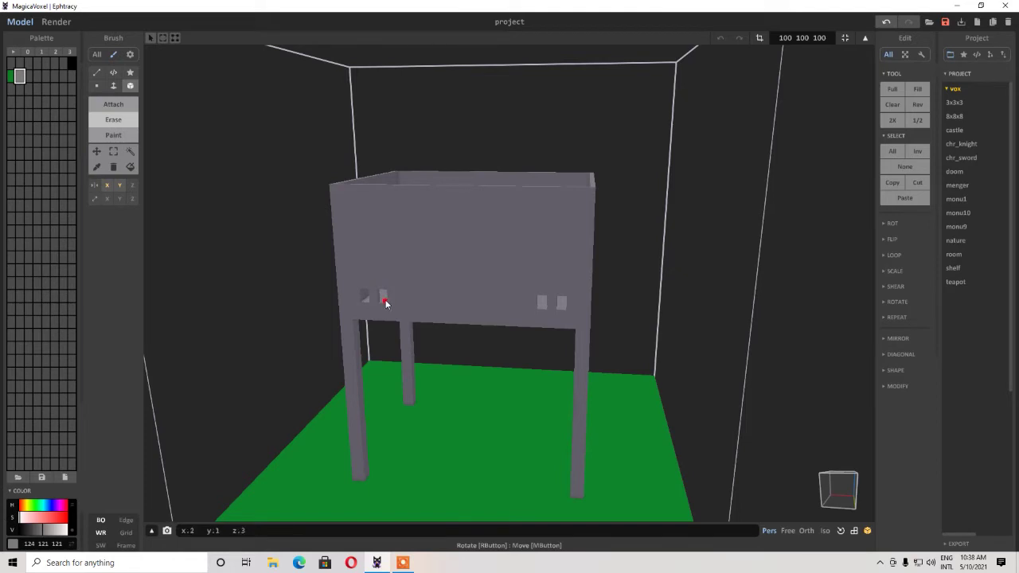
click(401, 296)
click(420, 297)
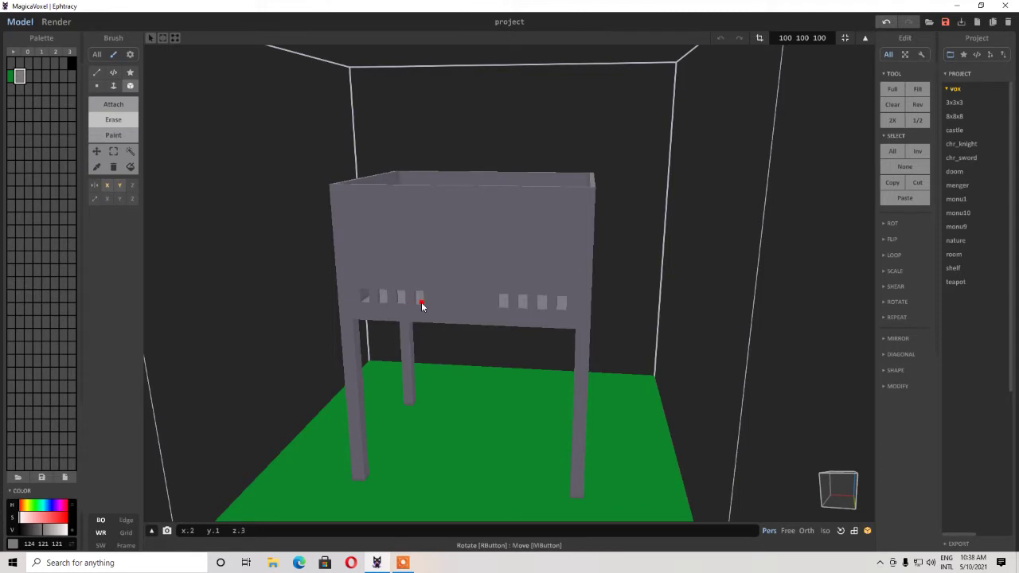
click(439, 298)
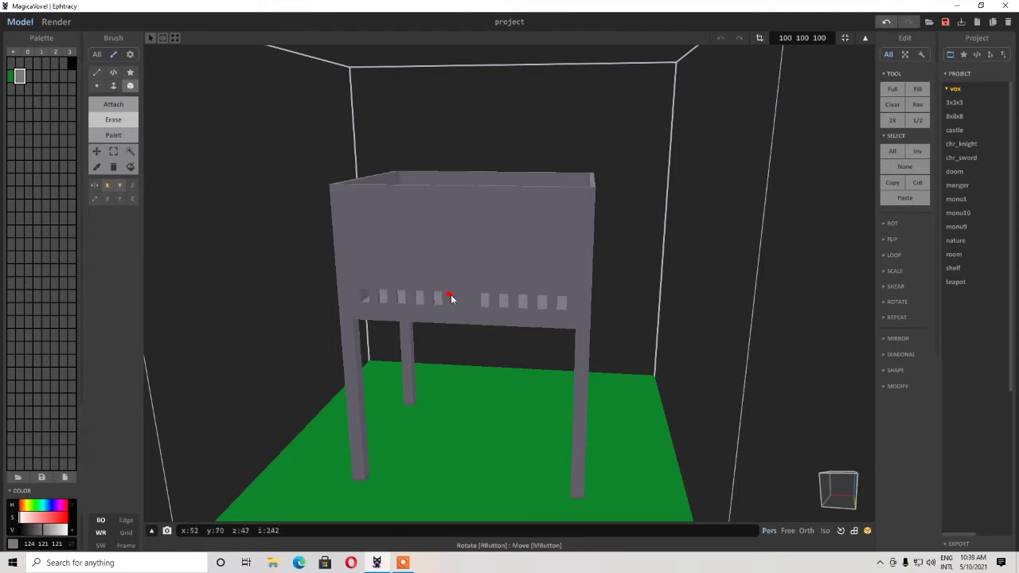
click(452, 299)
click(459, 306)
key(ctrl+z)
Erase stepped V-shaped notches into the top edge of the mirrored long walls, starting near the corners and working inward.
right_drag(391, 293, 311, 180)
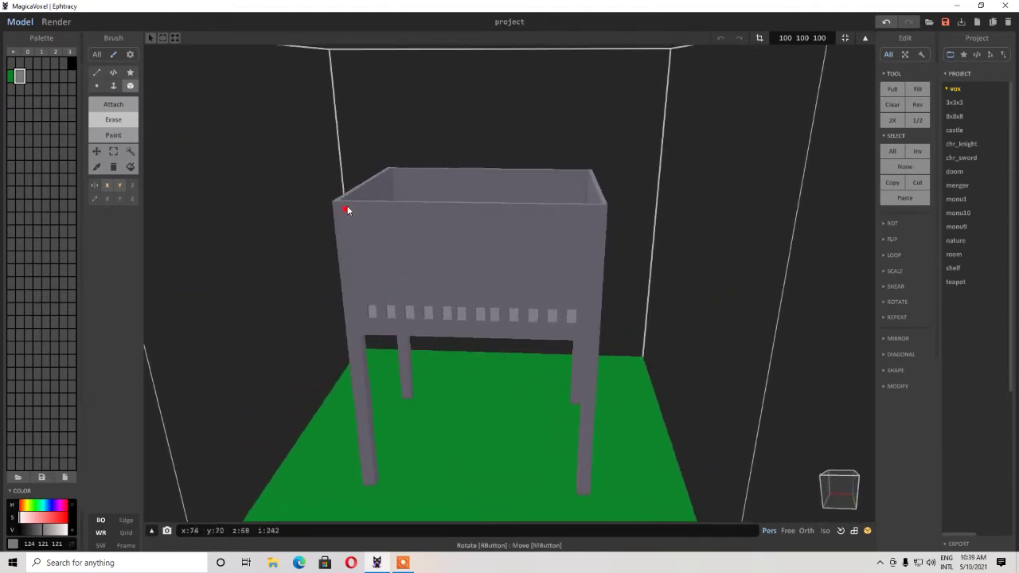
mouse_move(350, 204)
mouse_down()
mouse_move(363, 205)
mouse_move(360, 215)
mouse_move(392, 206)
mouse_up()
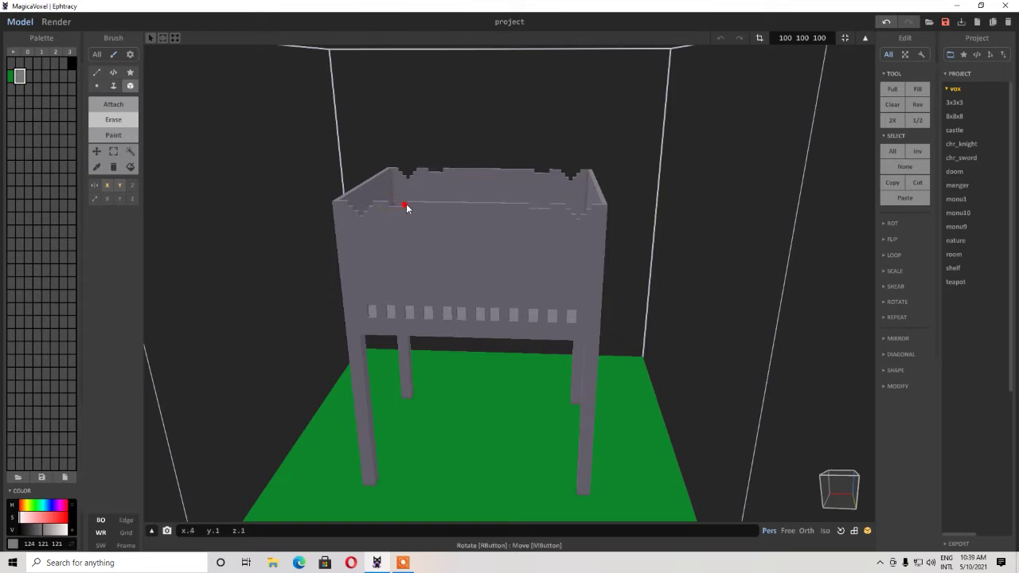
mouse_move(412, 210)
mouse_down()
mouse_move(395, 211)
mouse_move(435, 209)
mouse_move(427, 199)
mouse_move(432, 208)
mouse_up()
key(ctrl+z)
click(443, 205)
click(433, 210)
click(434, 210)
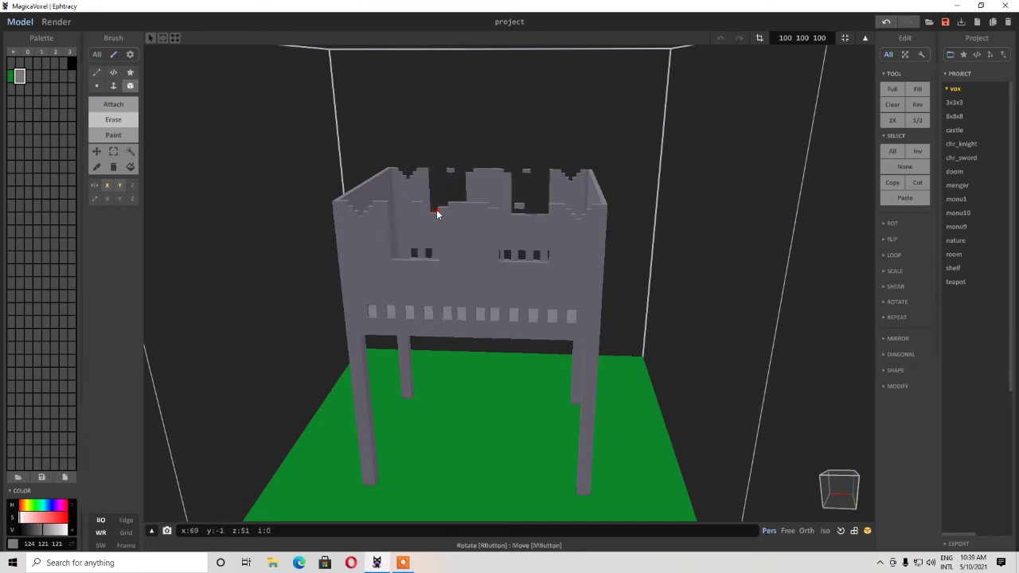
Undo the oversized cuts through the long walls and erase the next small stepped notch in their top edge.
click(430, 208)
key(ctrl+z)
key(ctrl+z)
click(437, 211)
click(437, 213)
click(437, 212)
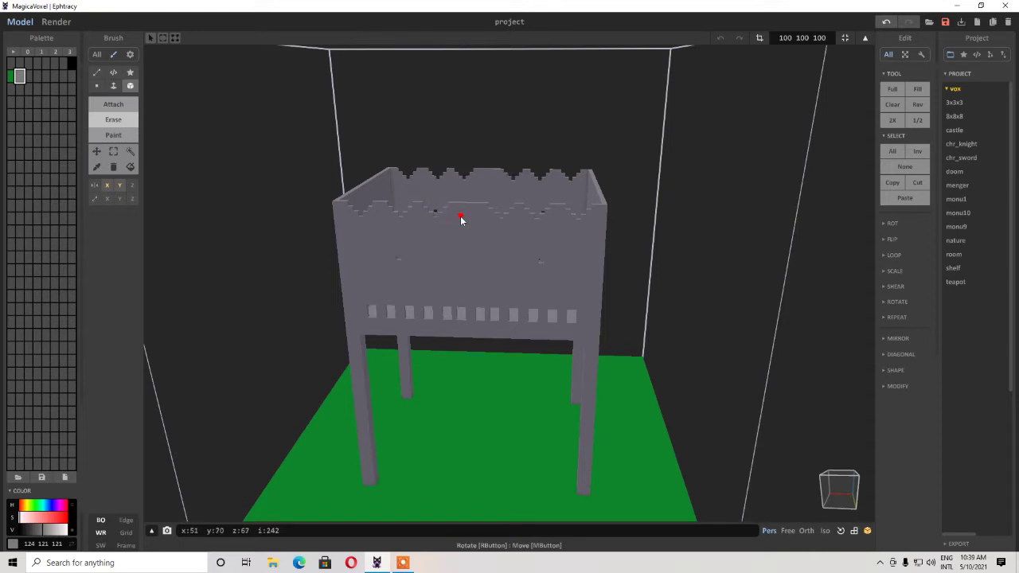
Erase stepped notches in the middle of the long walls' top edge, undoing the stray cut.
right_drag(380, 218, 371, 226)
scroll(370, 224, up, 3)
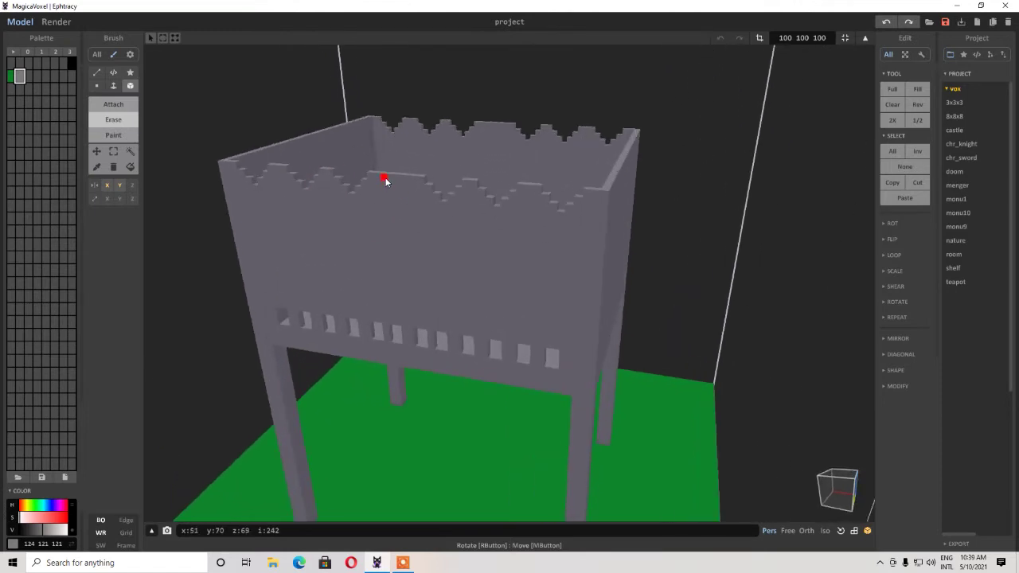
click(392, 182)
click(395, 188)
key(ctrl+z)
Add pure red (255, 0, 0) to the palette and cover the box's inner floor with a red layer in Face mode.
right_drag(398, 198, 191, 181)
scroll(359, 239, down, 3)
click(28, 76)
drag(48, 519, 71, 531)
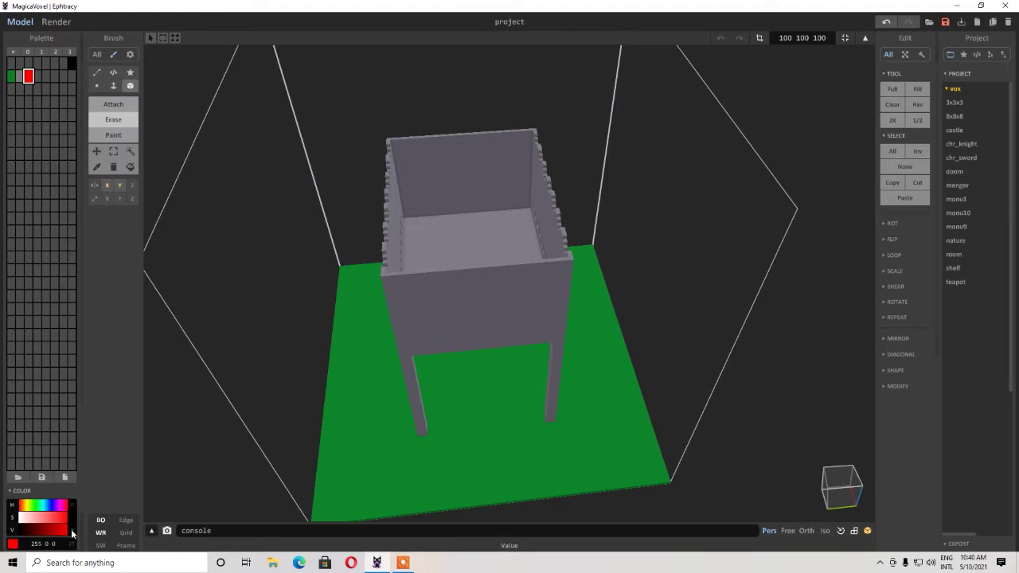
click(125, 109)
click(113, 85)
click(500, 246)
mouse_move(494, 259)
right_down()
mouse_move(523, 347)
mouse_move(435, 353)
mouse_move(464, 395)
right_up()
scroll(477, 402, up, 5)
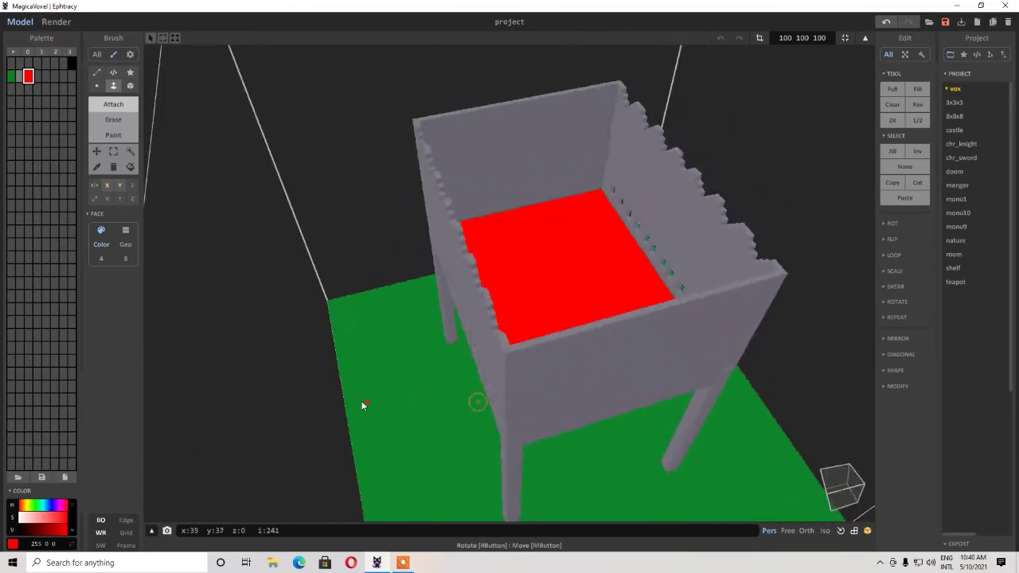
Draw black (0, 0, 0) patches at the far end of the red bed in Box mode and extrude them upward into blocks.
right_drag(362, 406, 350, 409)
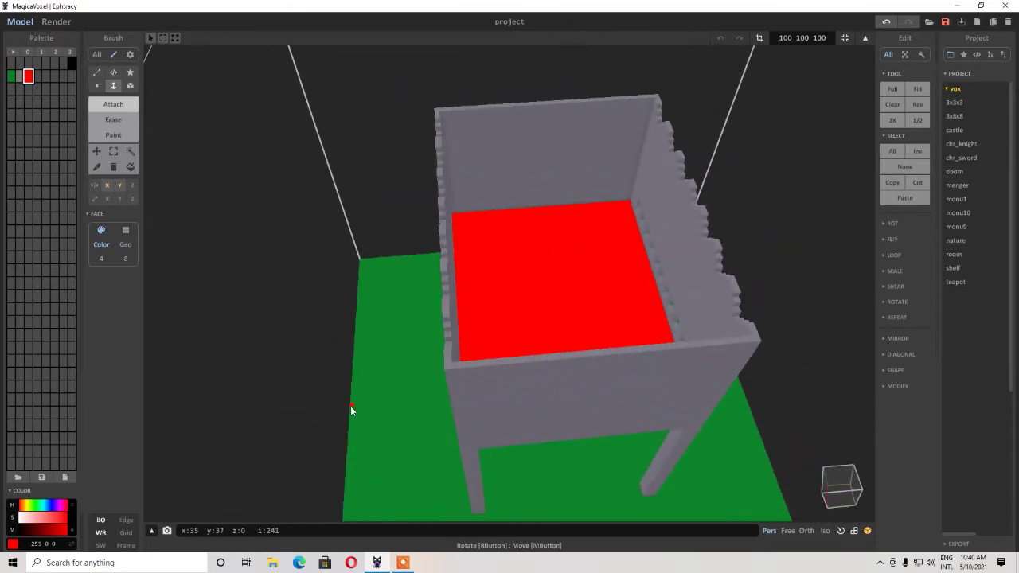
right_drag(182, 228, 266, 268)
click(131, 86)
click(36, 77)
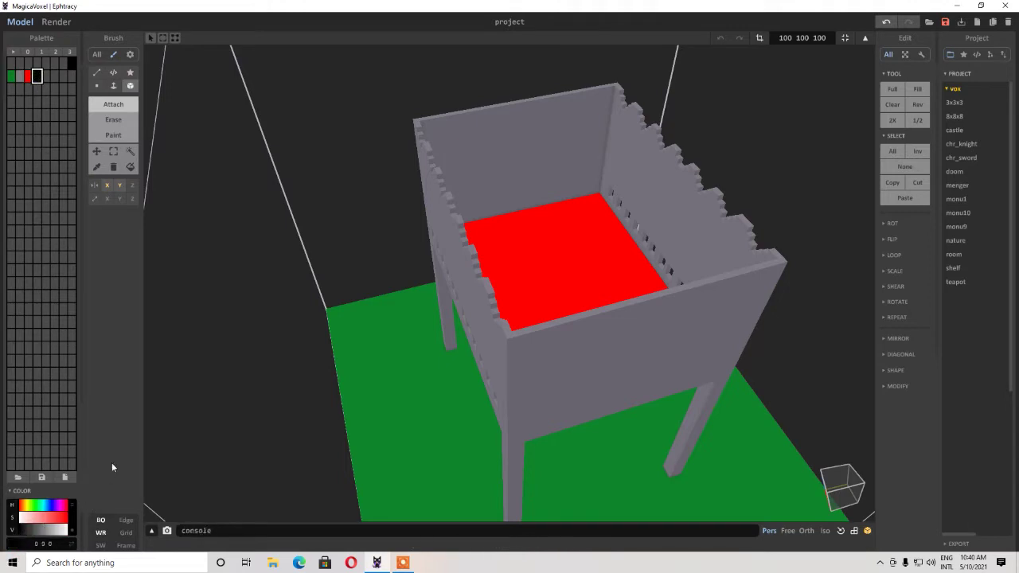
click(496, 234)
key(f)
drag(504, 233, 510, 221)
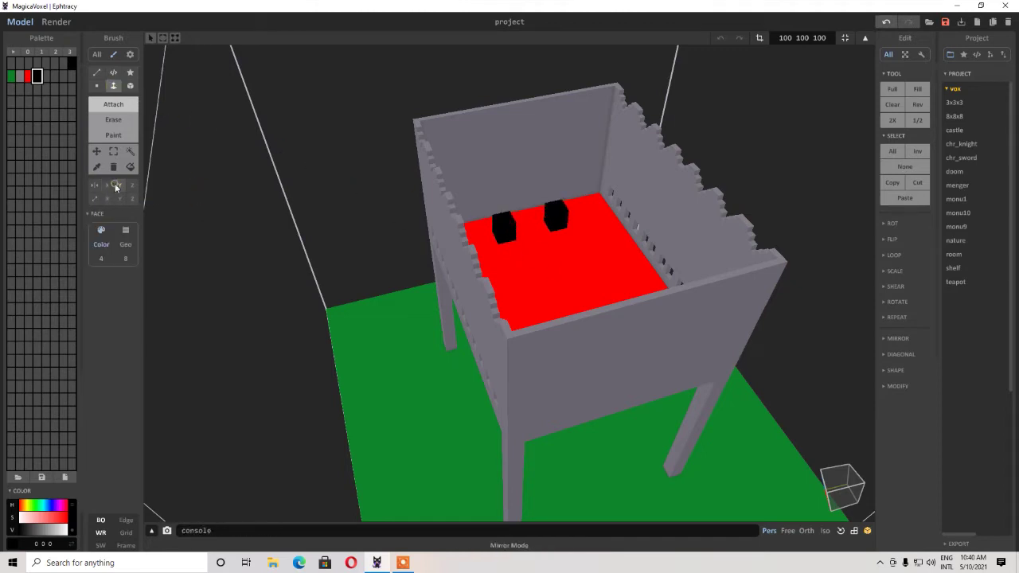
With mirroring off, draw flat black rectangles of different sizes scattered over the rest of the red bed in Box mode.
click(130, 85)
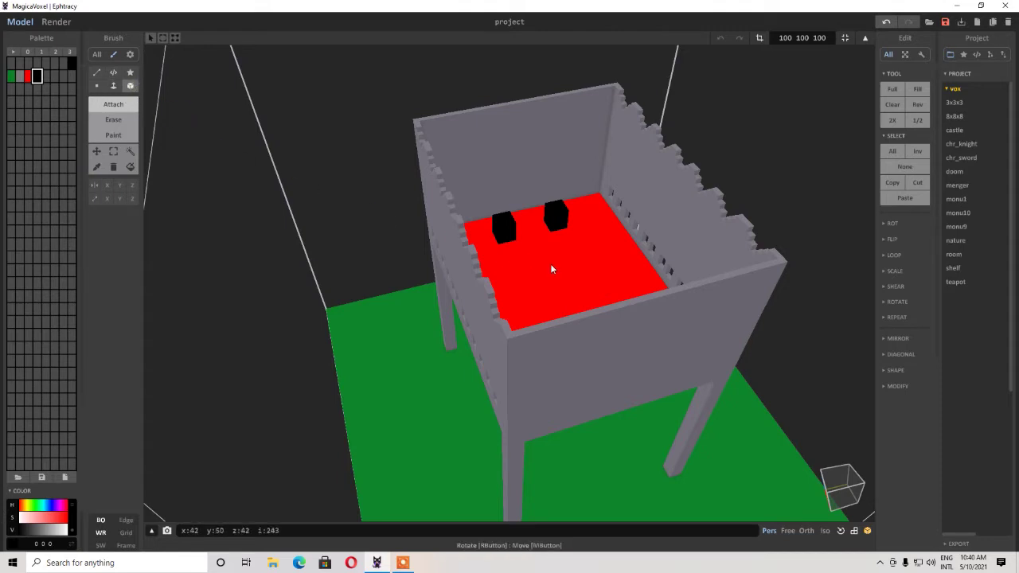
click(533, 311)
click(609, 218)
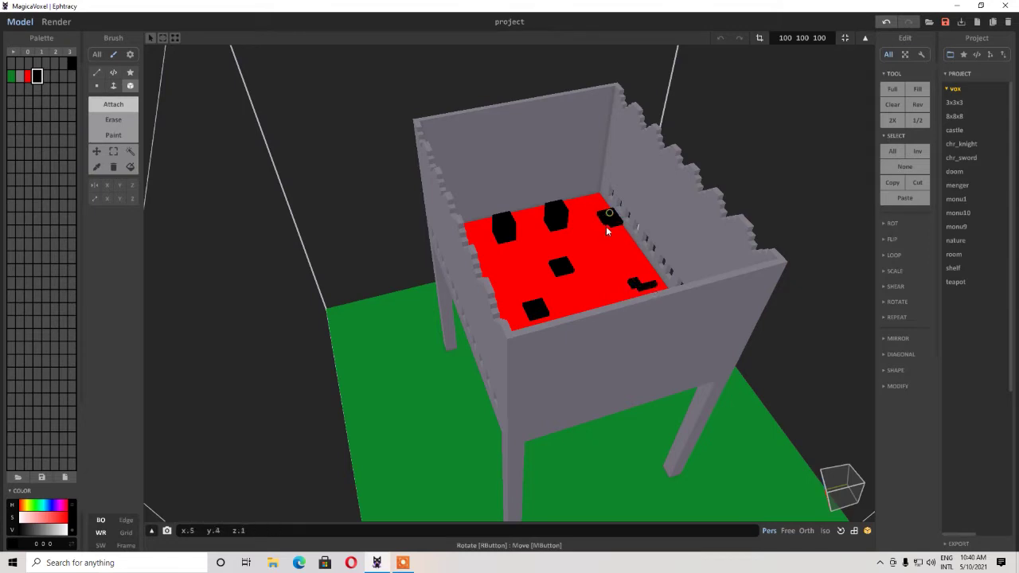
click(582, 309)
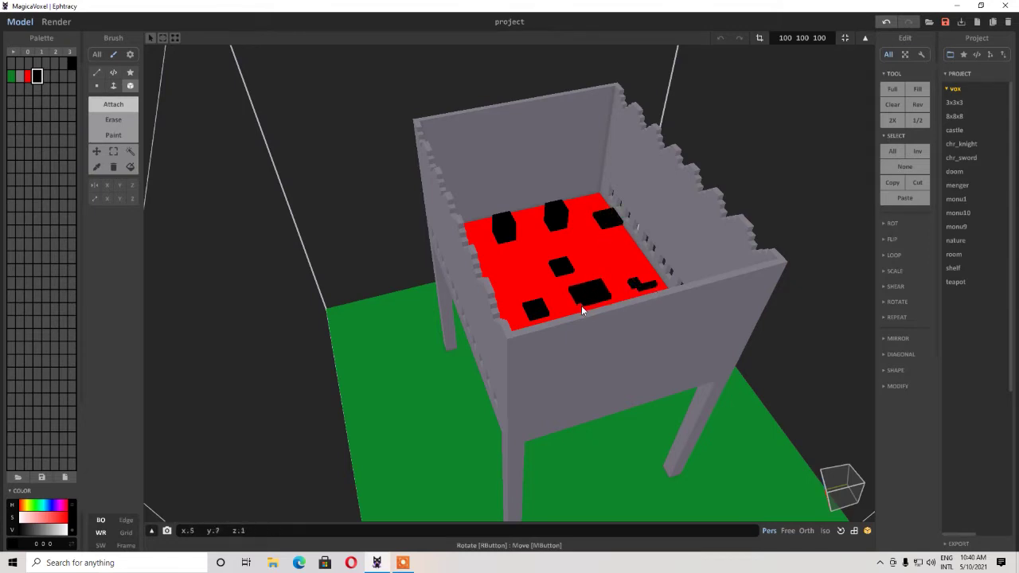
click(620, 260)
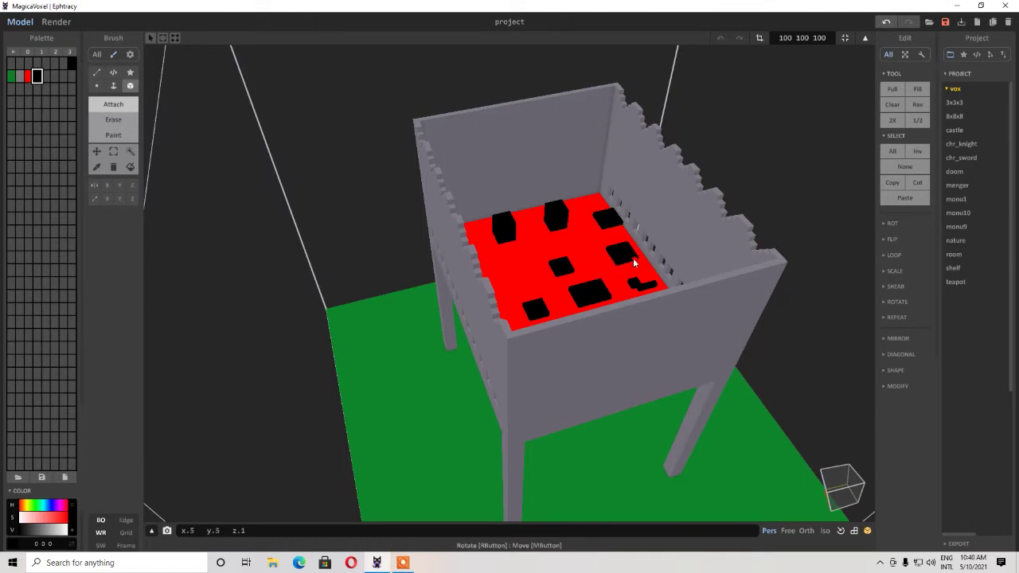
Extrude the flat black rectangles upward in Face mode into coal blocks of varying heights.
click(114, 85)
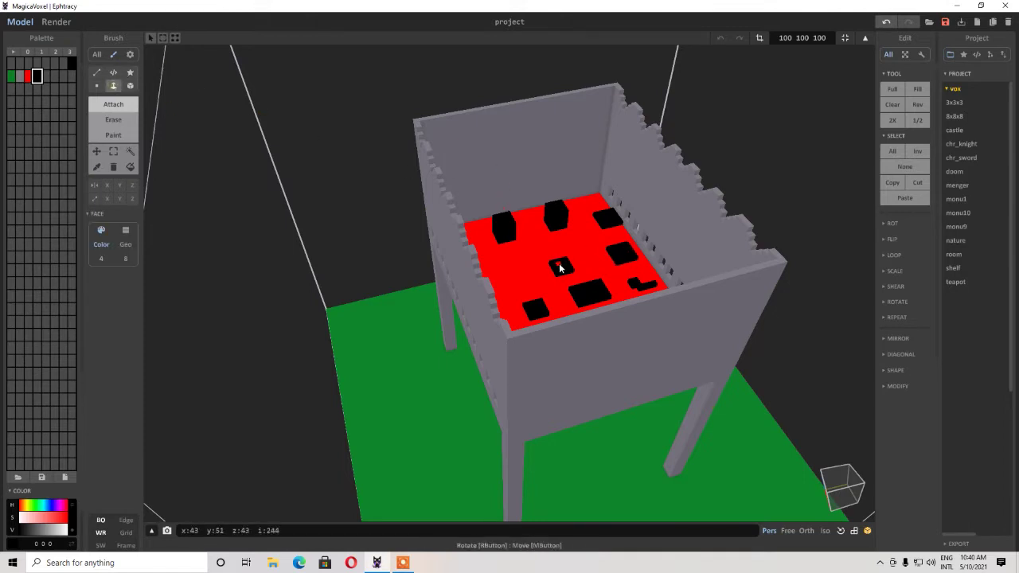
drag(559, 268, 562, 246)
drag(610, 216, 608, 202)
drag(613, 250, 619, 237)
mouse_move(593, 300)
mouse_down()
mouse_move(636, 292)
mouse_move(641, 275)
mouse_move(585, 305)
mouse_up()
right_drag(528, 265, 279, 305)
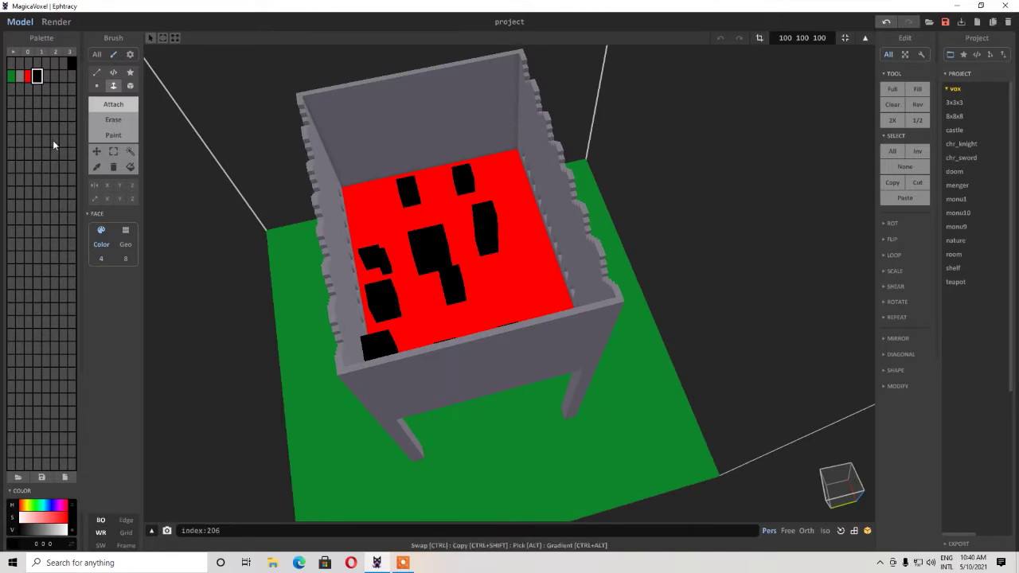
Paint red glowing spots on the black coal blocks at the far end and middle of the bed.
click(113, 135)
click(28, 78)
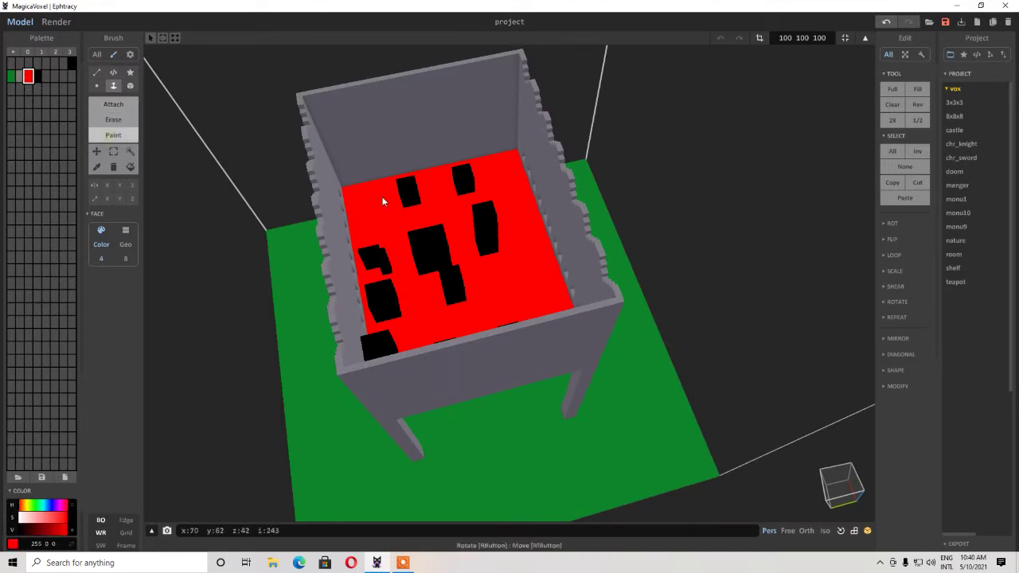
click(411, 192)
click(131, 86)
click(432, 240)
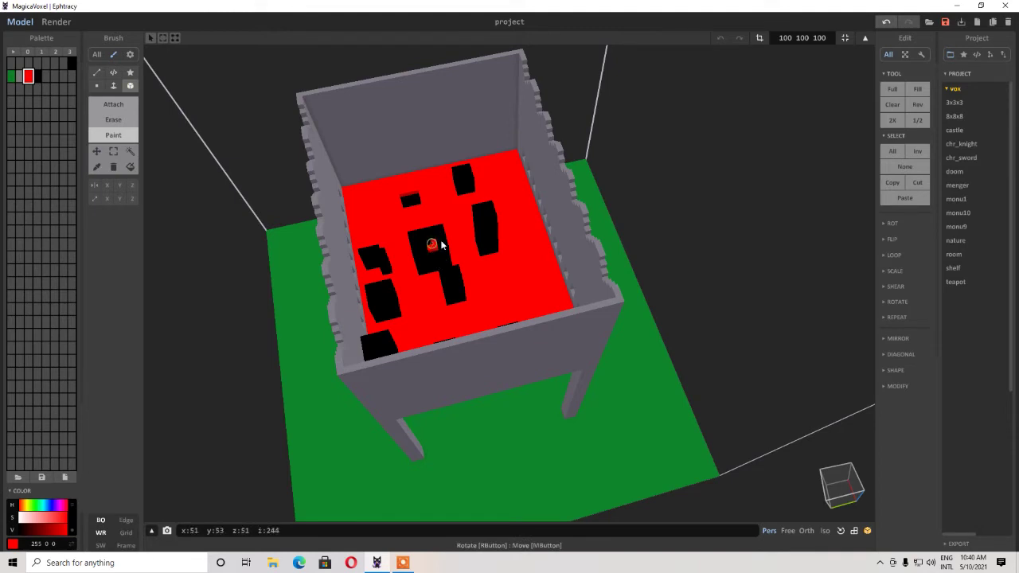
click(489, 230)
click(465, 173)
click(453, 180)
click(462, 179)
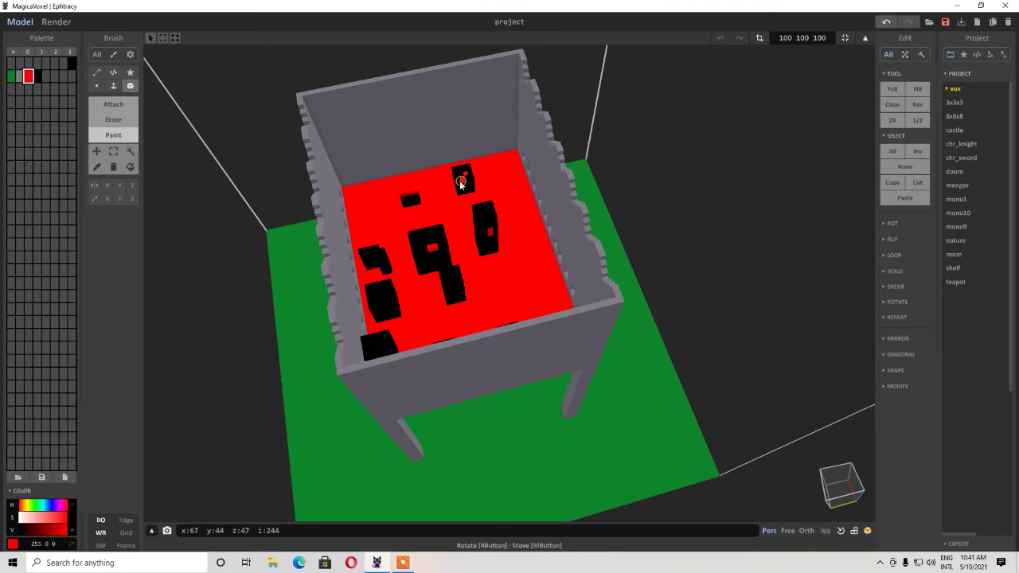
Paint small red patches on the tops of the middle coal blocks and those along the long wall.
click(449, 282)
click(453, 278)
click(457, 287)
click(459, 292)
click(386, 292)
click(386, 288)
click(379, 293)
click(374, 297)
click(371, 251)
click(378, 256)
Paint red patches on the coal blocks at the near end and on the remaining unpainted block sides.
click(367, 353)
click(385, 343)
click(376, 342)
click(371, 346)
click(410, 352)
right_drag(428, 353, 325, 357)
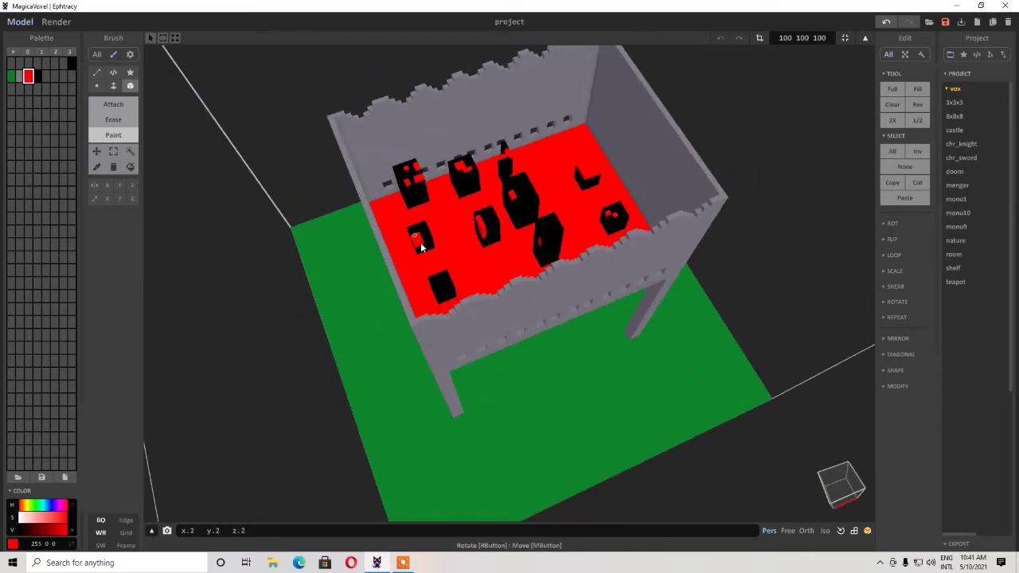
mouse_move(436, 301)
right_down()
mouse_move(333, 315)
mouse_move(234, 290)
mouse_move(245, 322)
right_up()
scroll(259, 348, down, 3)
right_drag(272, 374, 347, 395)
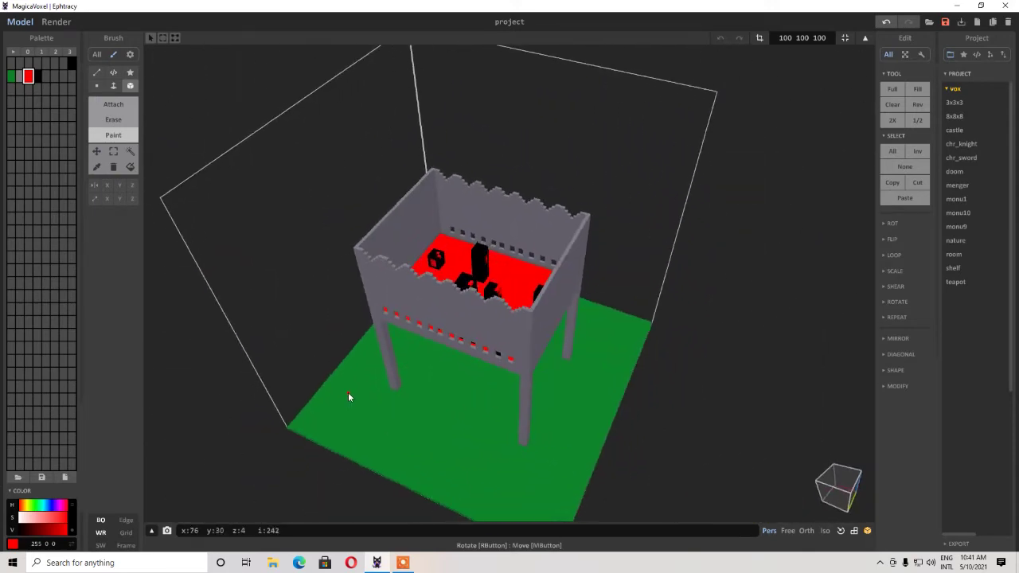
drag(476, 266, 473, 265)
Examine the grill, its vent holes and the glowing coals from several distances and angles.
scroll(470, 305, down, 4)
right_drag(471, 300, 455, 339)
scroll(468, 291, down, 2)
scroll(467, 304, down, 2)
scroll(461, 327, up, 2)
scroll(456, 341, up, 4)
right_drag(468, 280, 467, 277)
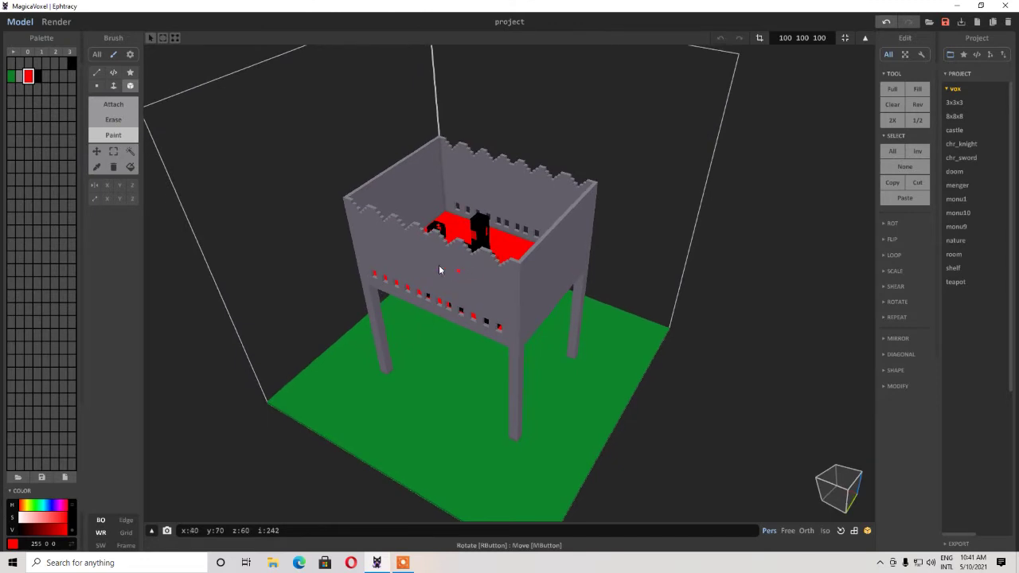
Add white (255, 255, 255) to the palette and attach an upright white disc at the corner of the green floor beside the grill.
click(47, 77)
drag(36, 530, 86, 534)
right_drag(183, 349, 277, 370)
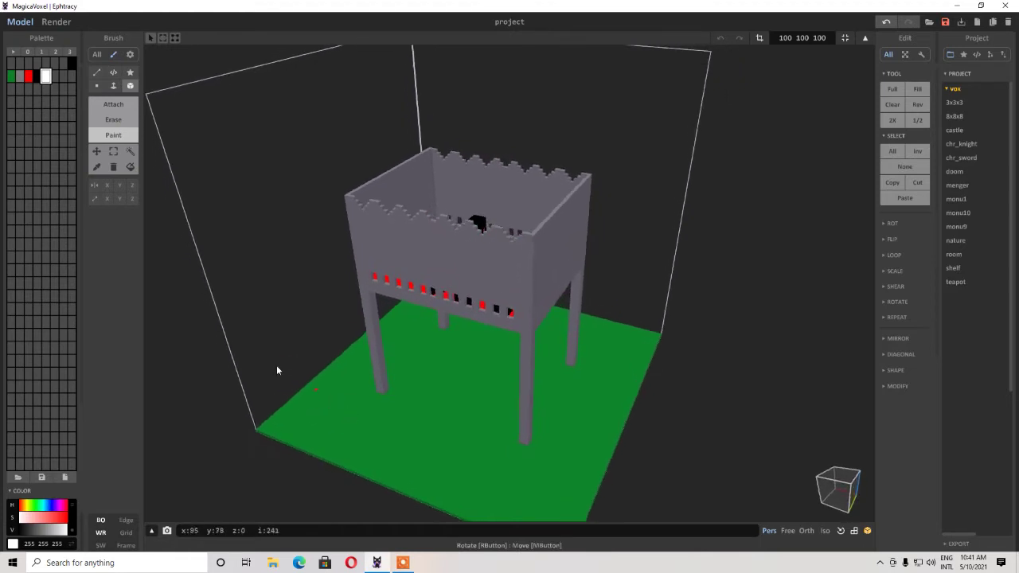
click(117, 103)
click(114, 73)
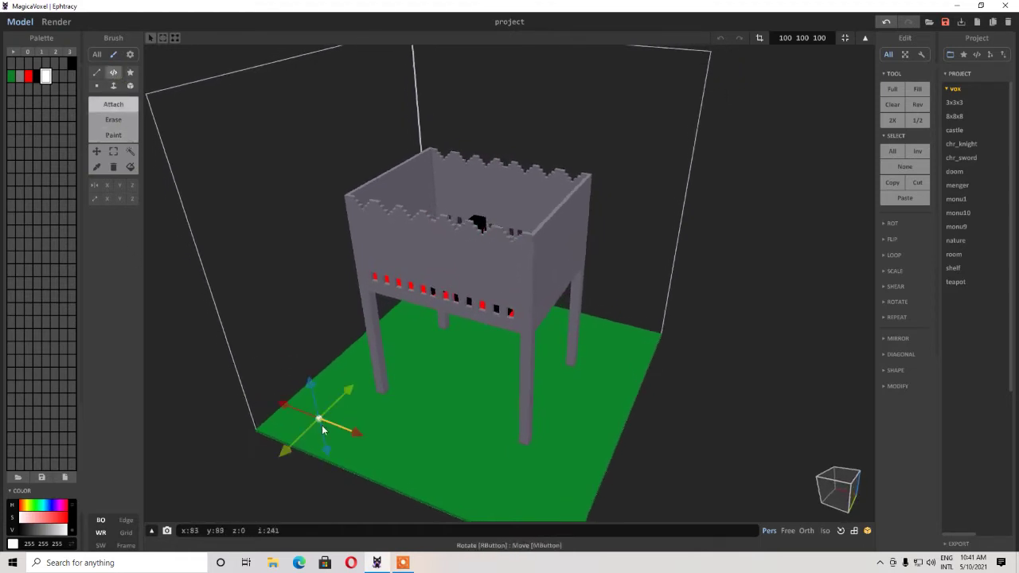
drag(317, 410, 355, 369)
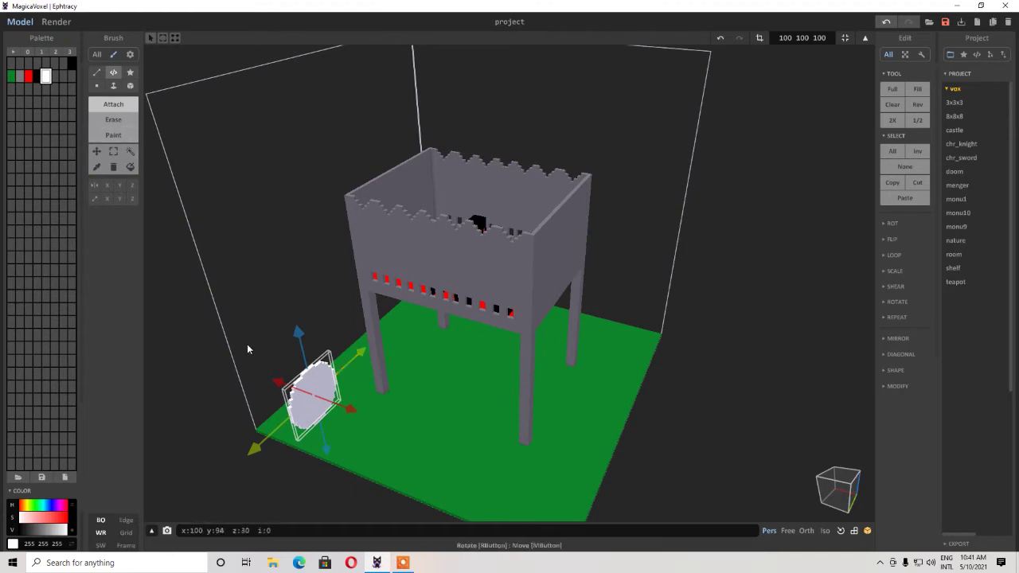
Extrude the white disc lengthwise in Face mode into a long log, undoing the accidental white layer on the floor.
click(113, 86)
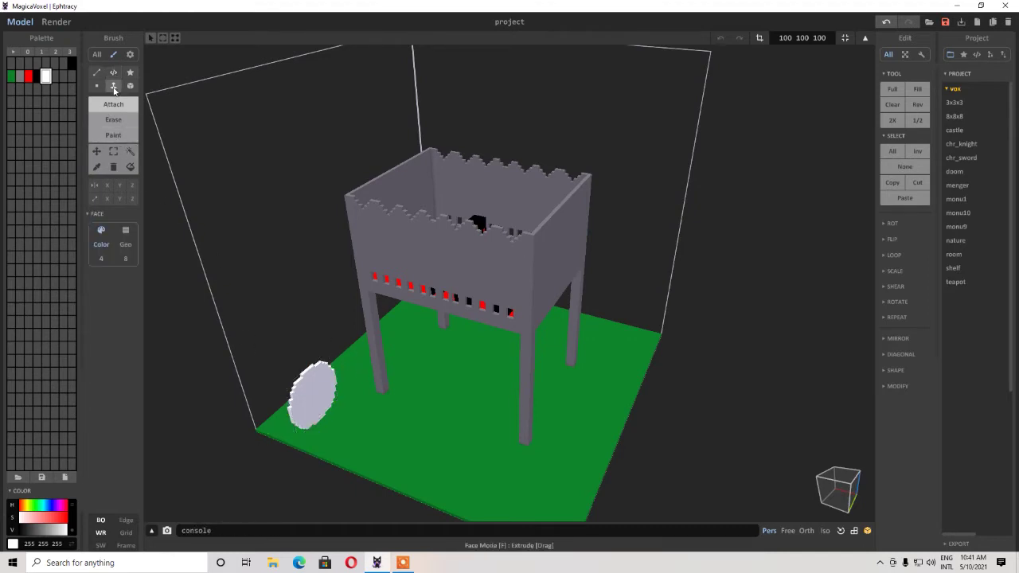
drag(306, 387, 414, 456)
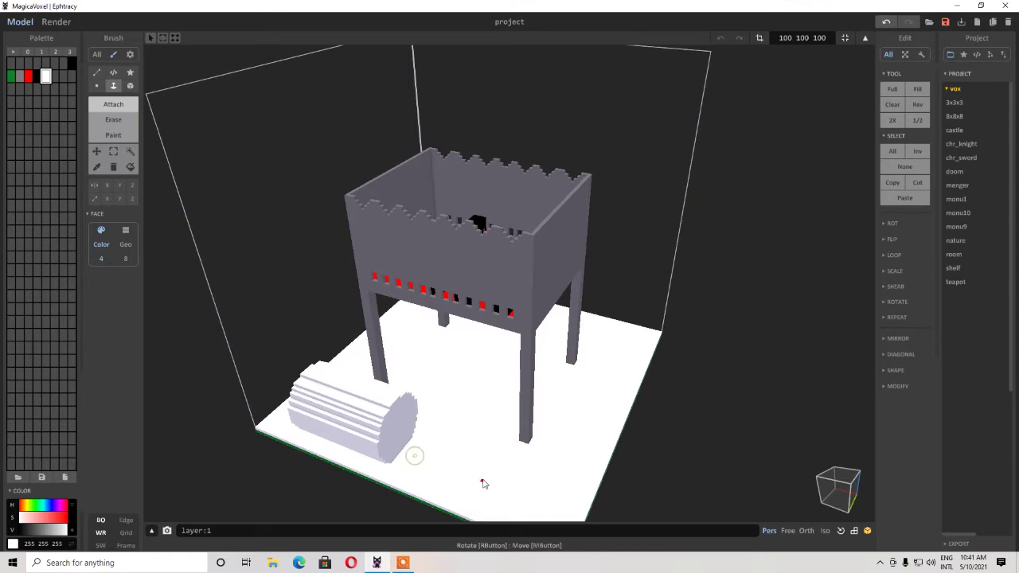
key(ctrl+z)
drag(395, 425, 482, 470)
scroll(448, 448, down, 2)
right_drag(448, 449, 422, 442)
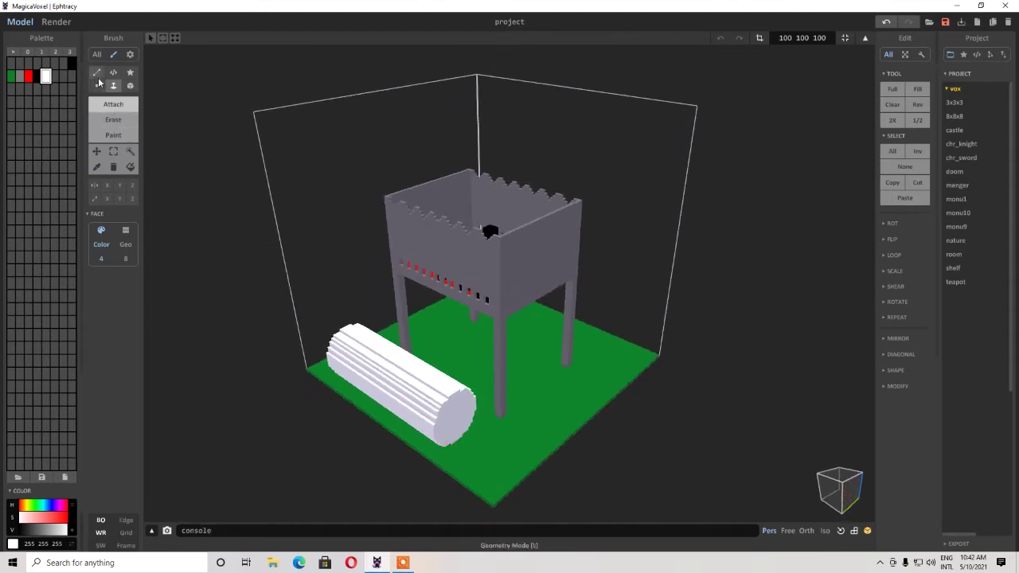
Try attaching small black boxes along the side and top of the white log in Box mode, and undo them.
click(130, 85)
click(37, 76)
right_drag(202, 278, 292, 353)
click(365, 391)
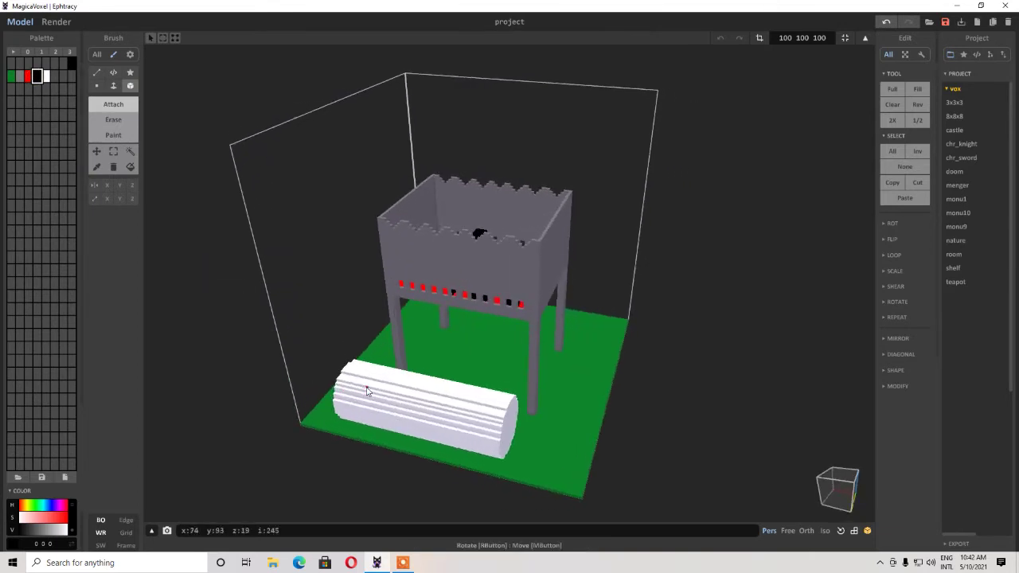
click(383, 402)
click(406, 393)
click(405, 408)
right_drag(457, 407, 400, 370)
click(399, 349)
drag(426, 359, 413, 344)
key(ctrl+z)
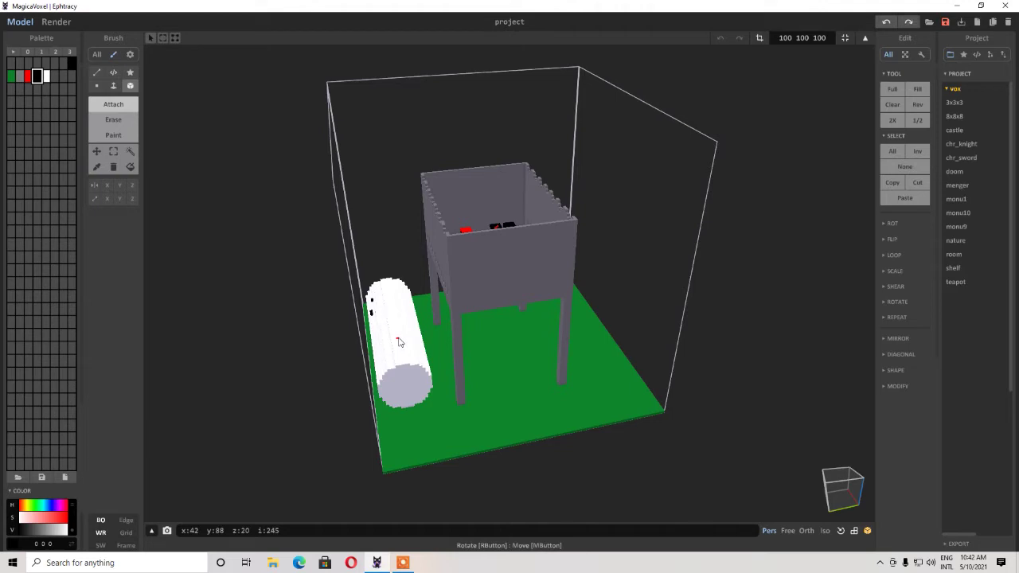
Switch to Paint mode and paint small black bark marks on the top and outer side of the white log.
key(g)
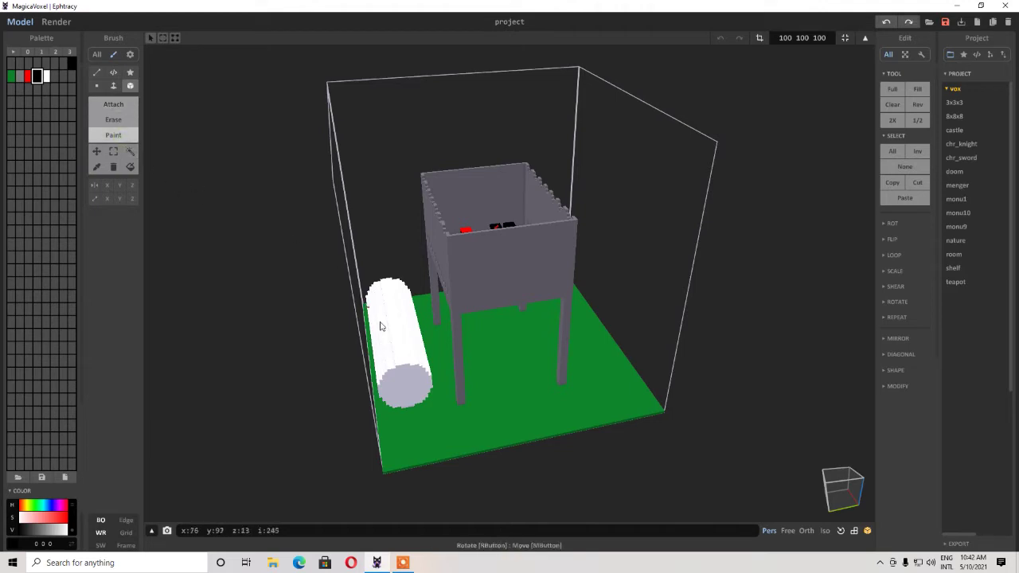
click(384, 346)
drag(386, 337, 380, 343)
right_drag(382, 344, 466, 360)
mouse_move(409, 393)
mouse_down()
mouse_move(404, 410)
mouse_move(353, 397)
mouse_up()
right_drag(393, 418, 323, 428)
Paint black bark marks on the side of the log that faces the grill.
right_drag(406, 333, 448, 340)
click(466, 326)
click(453, 326)
right_drag(512, 325, 491, 324)
drag(511, 318, 520, 327)
mouse_move(537, 336)
right_down()
mouse_move(477, 331)
mouse_move(562, 381)
right_up()
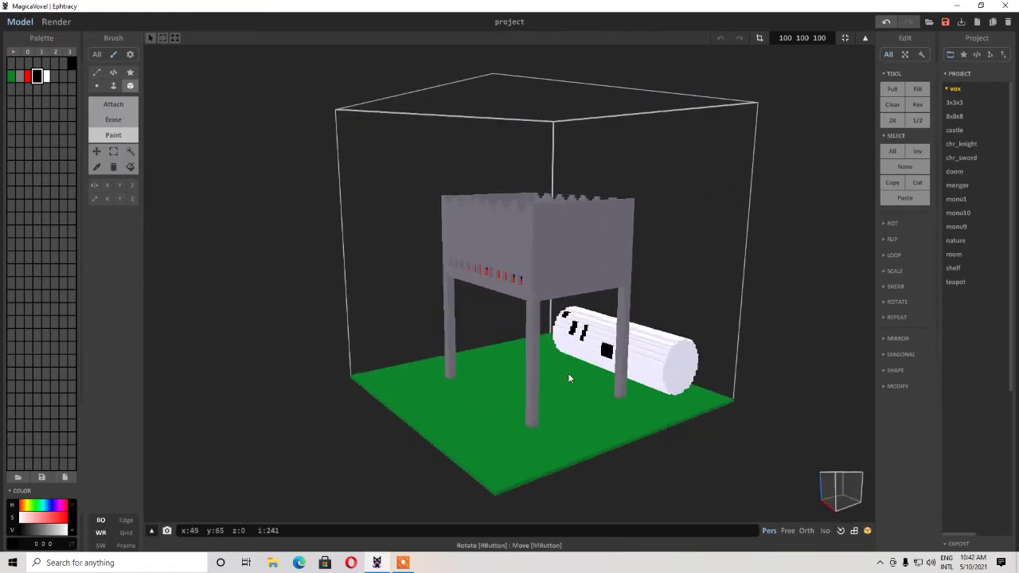
Paint more narrow and square black marks along the log's outer side and top for a birch-like bark pattern.
right_drag(653, 371, 555, 420)
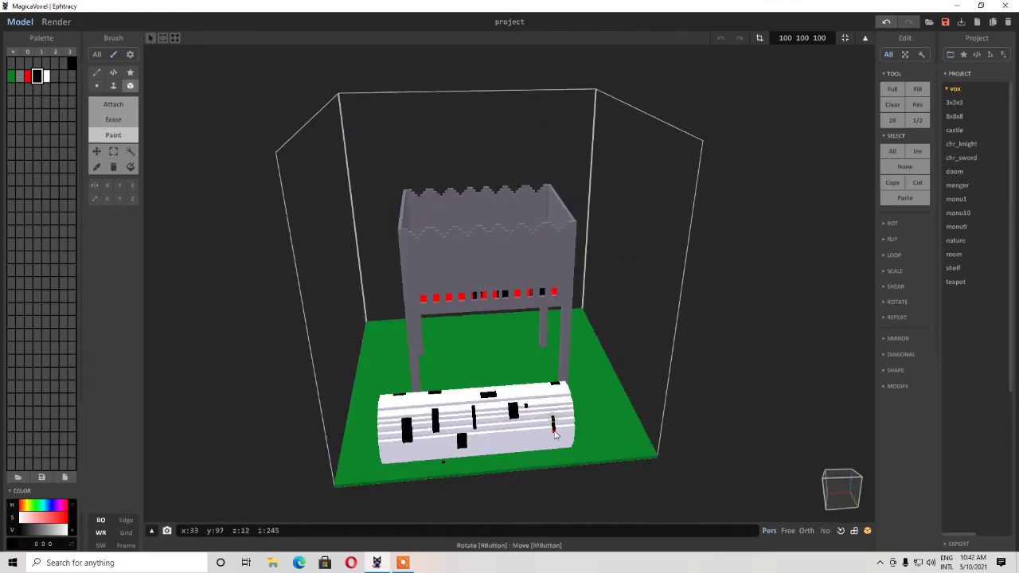
click(525, 432)
click(508, 436)
click(496, 438)
click(488, 410)
right_drag(483, 459, 426, 347)
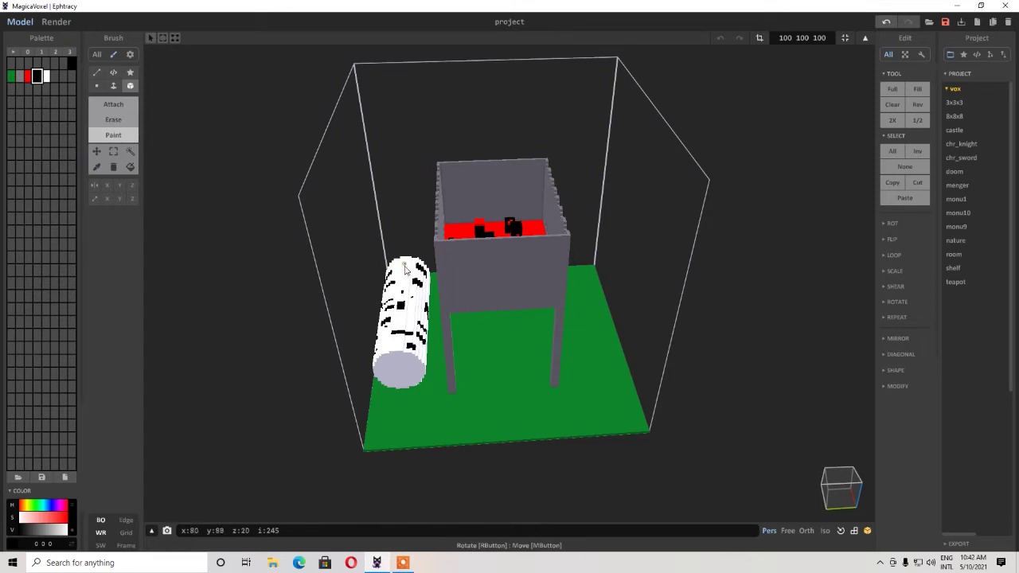
right_drag(402, 359, 415, 312)
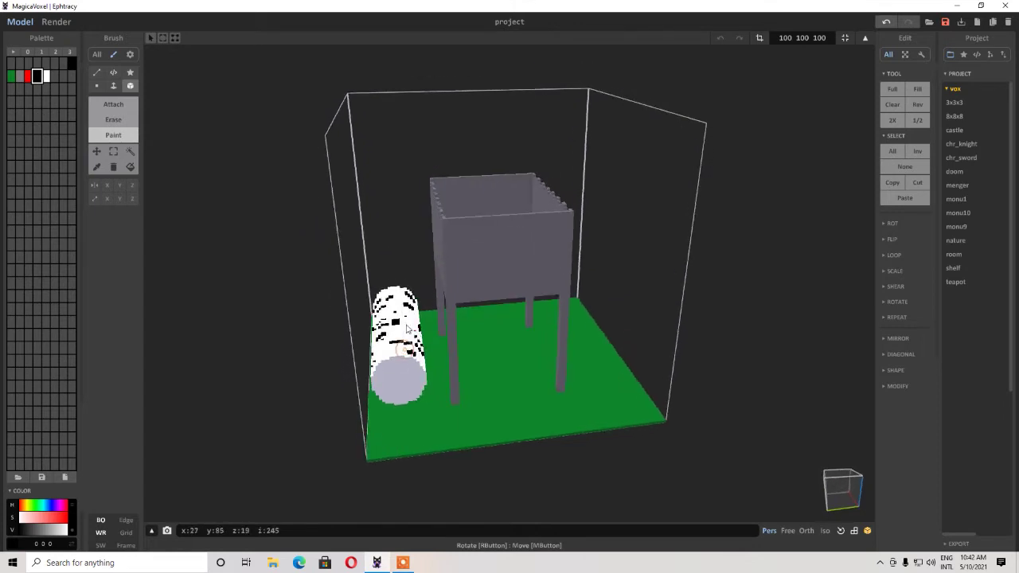
Set an empty palette slot to brown (RGB 149, 100, 26) and paint both end faces of the log in Face mode.
click(54, 75)
mouse_move(40, 520)
mouse_down()
mouse_move(59, 519)
mouse_move(48, 532)
mouse_up()
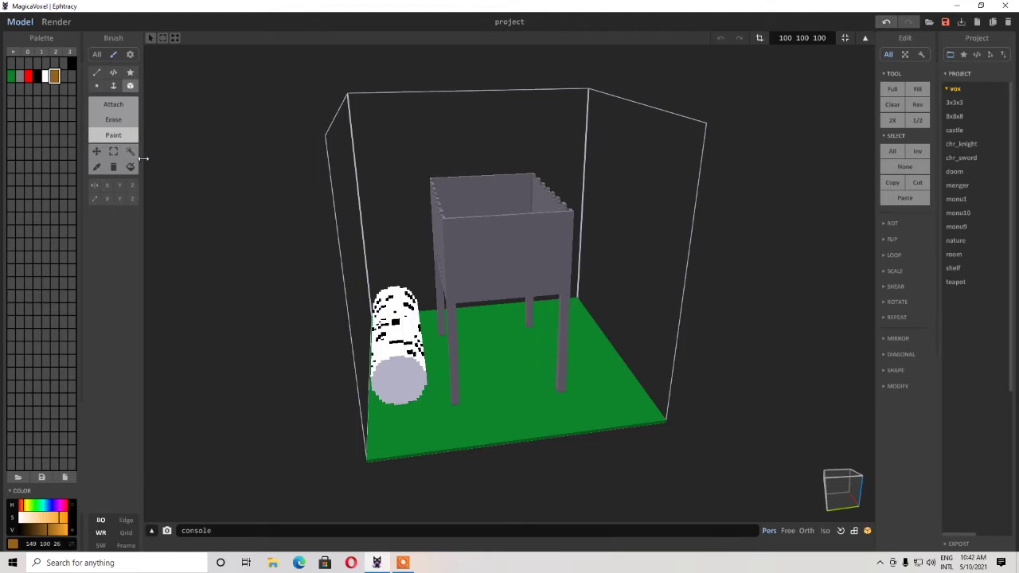
click(113, 85)
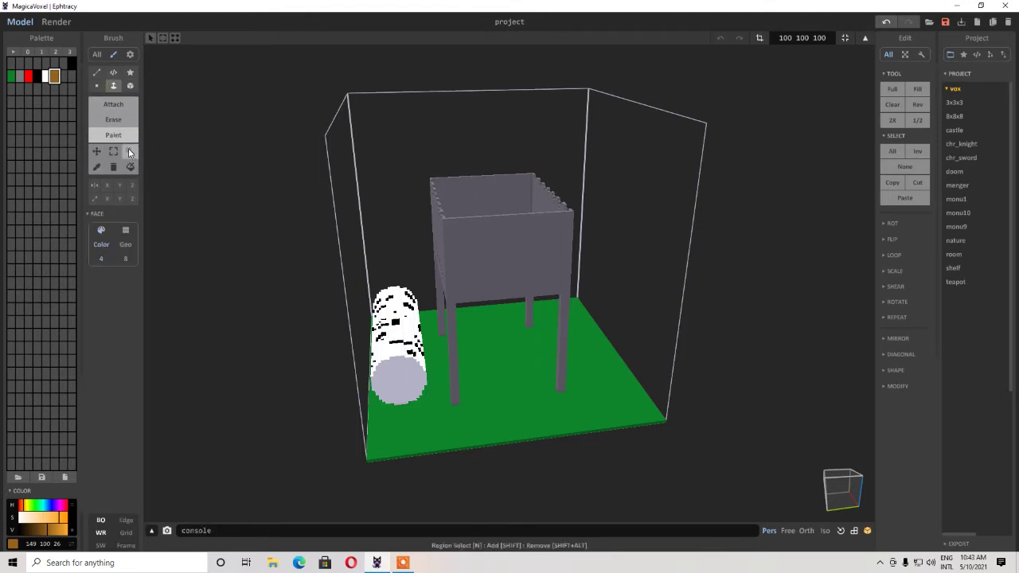
right_drag(405, 384, 395, 469)
Paint a one-voxel white bark ring around the edge of the log's near brown end in Voxel mode.
click(45, 76)
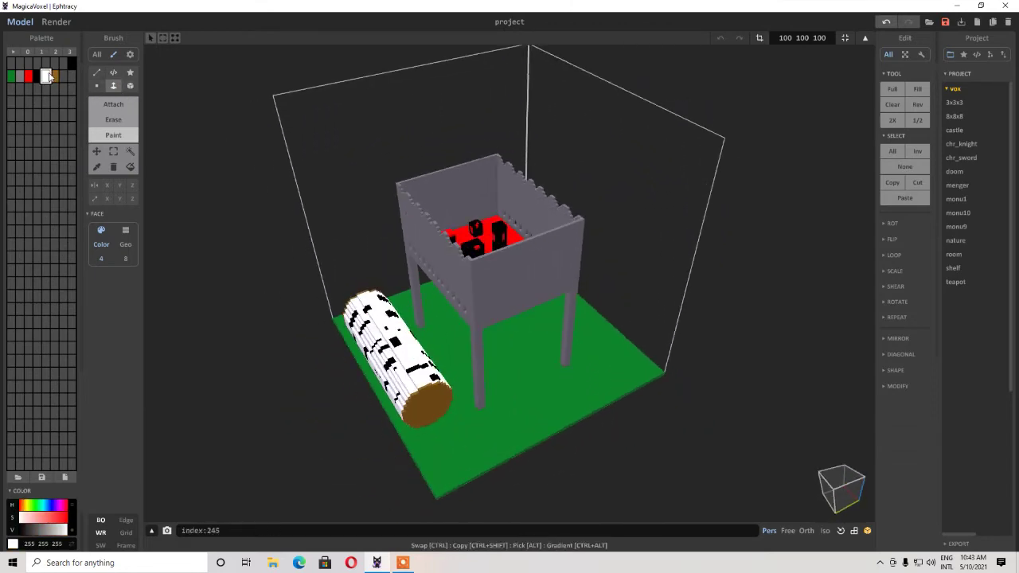
click(97, 86)
scroll(324, 283, up, 3)
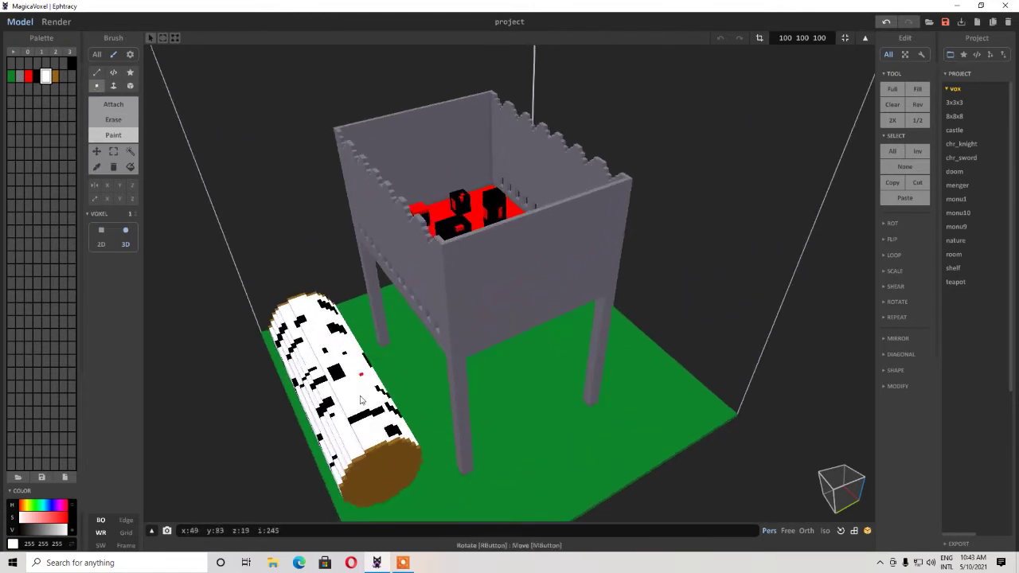
drag(374, 451, 404, 446)
right_drag(419, 452, 381, 418)
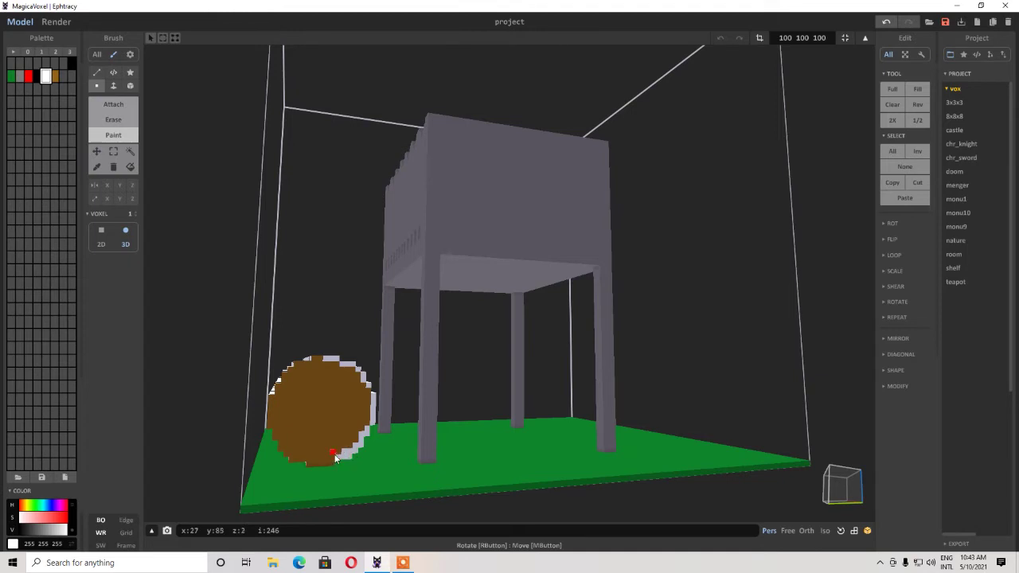
drag(310, 460, 289, 457)
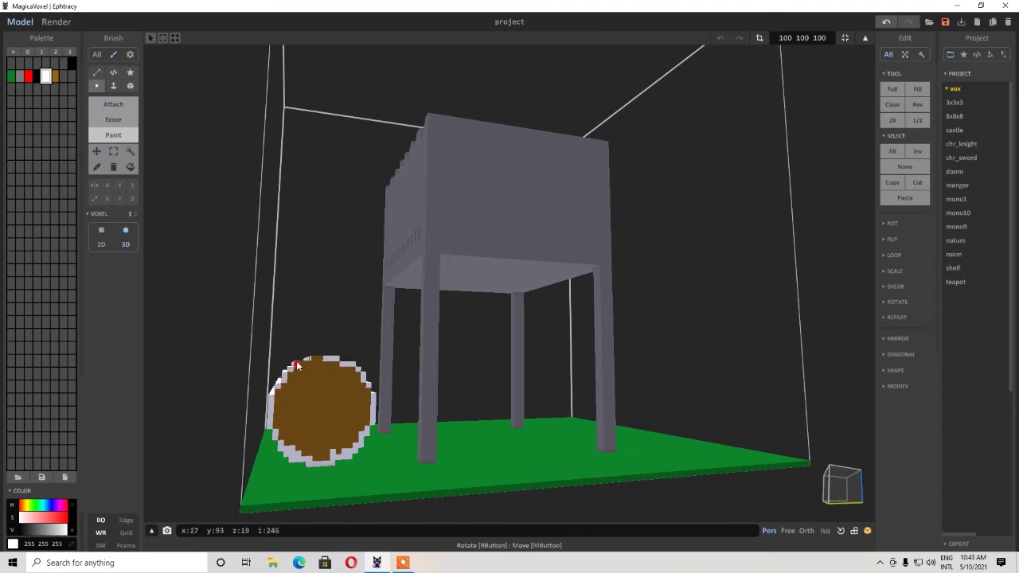
right_drag(308, 378, 332, 405)
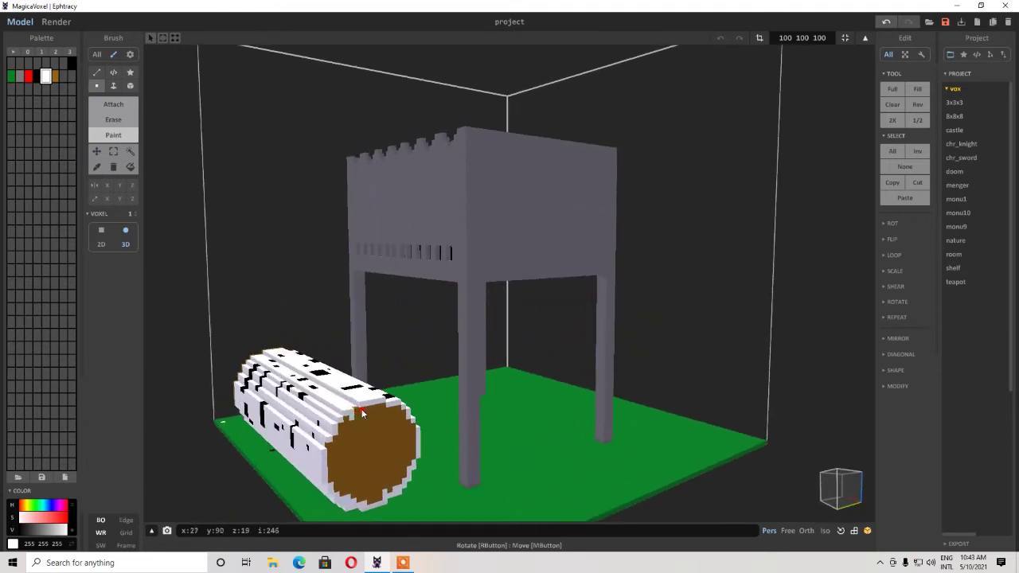
scroll(356, 406, down, 5)
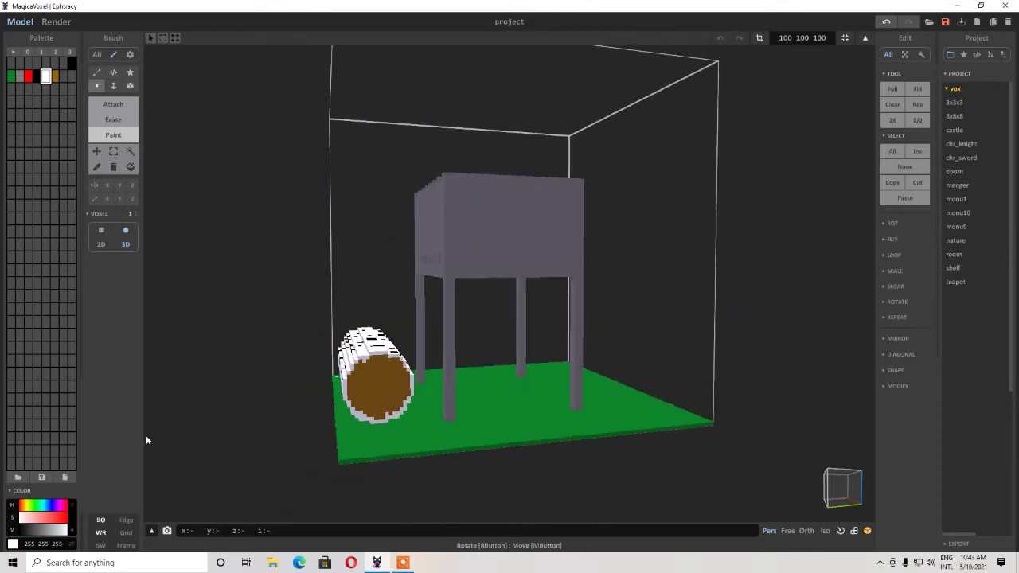
Mix a lighter brown (RGB 160, 118, 82) in the next empty palette slot.
click(63, 75)
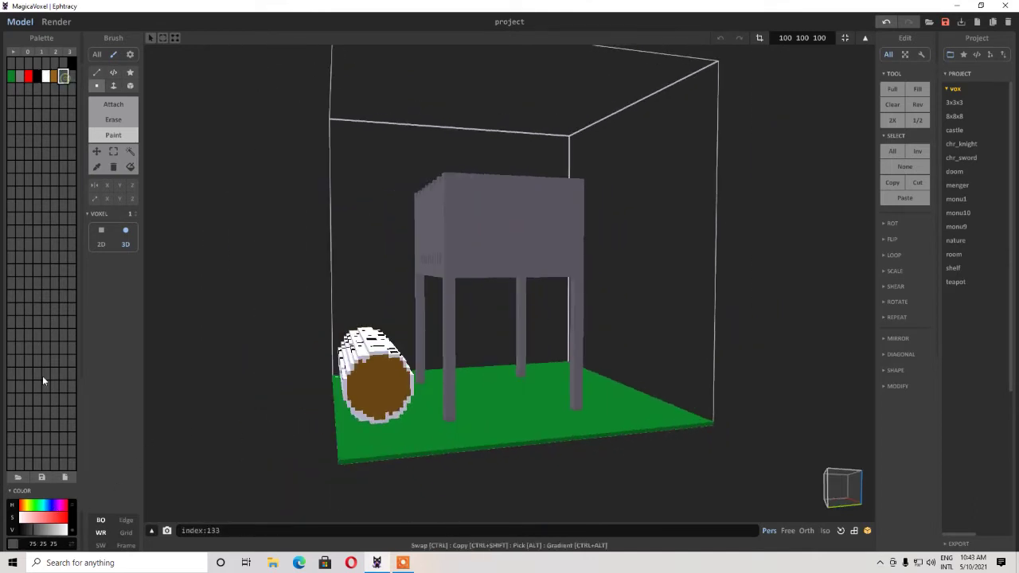
click(30, 520)
click(25, 507)
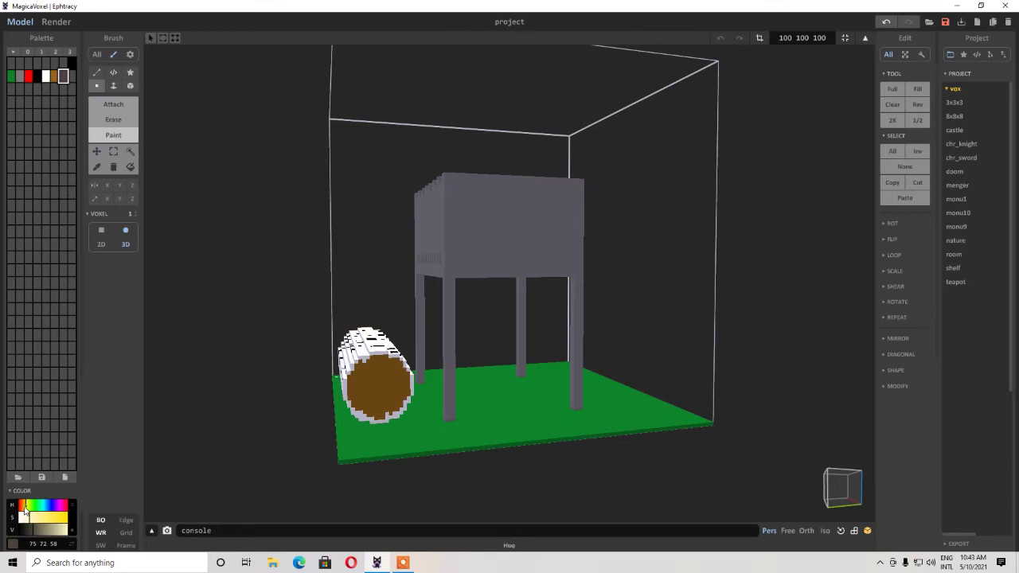
click(21, 508)
click(59, 519)
mouse_move(46, 531)
mouse_down()
mouse_move(61, 532)
mouse_move(53, 539)
mouse_up()
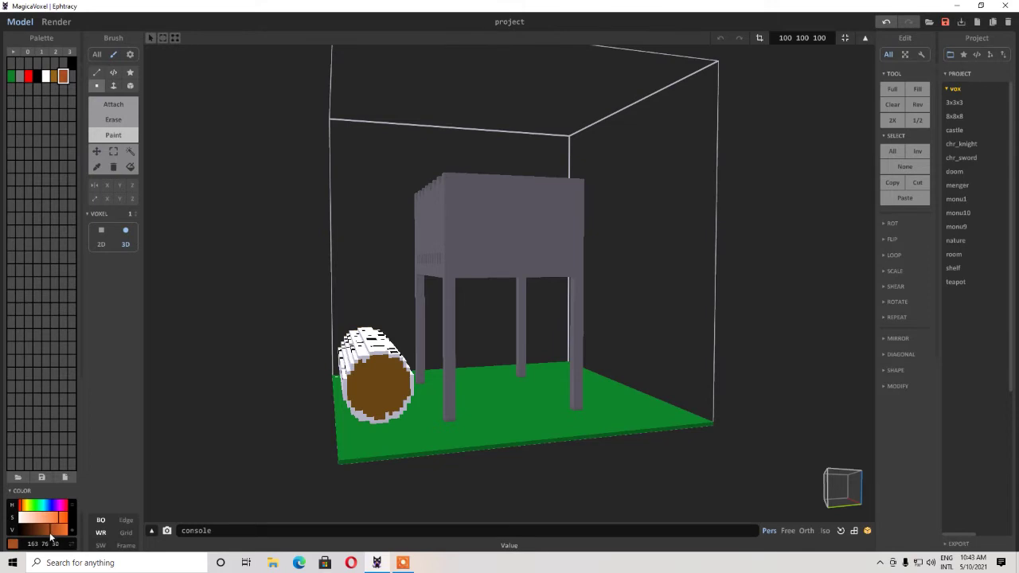
mouse_move(35, 520)
mouse_down()
mouse_move(44, 523)
mouse_move(24, 509)
mouse_up()
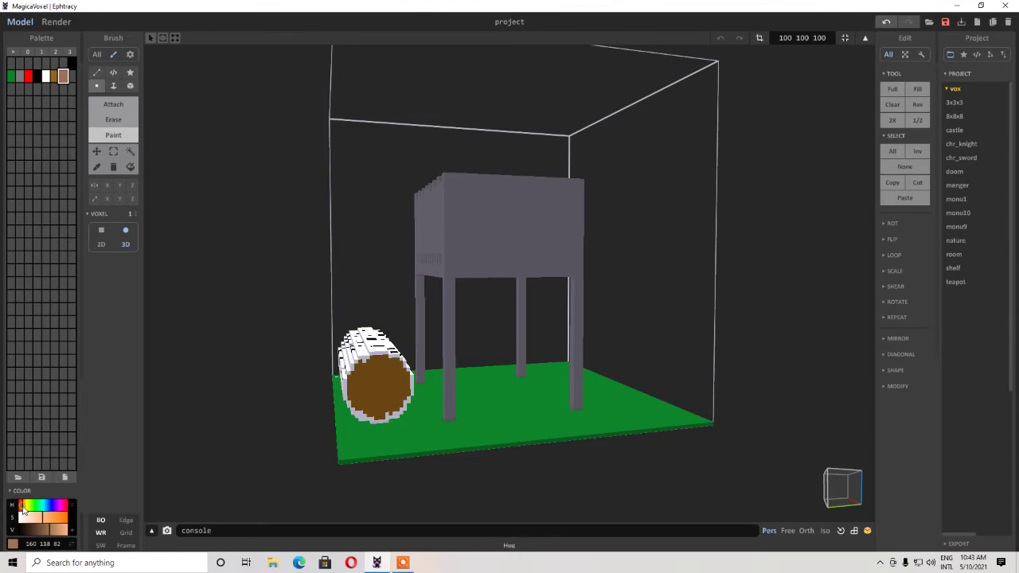
Paint a light brown patch at the centre of the log's white-rimmed end in Voxel Shader mode.
right_drag(295, 467, 327, 448)
click(114, 72)
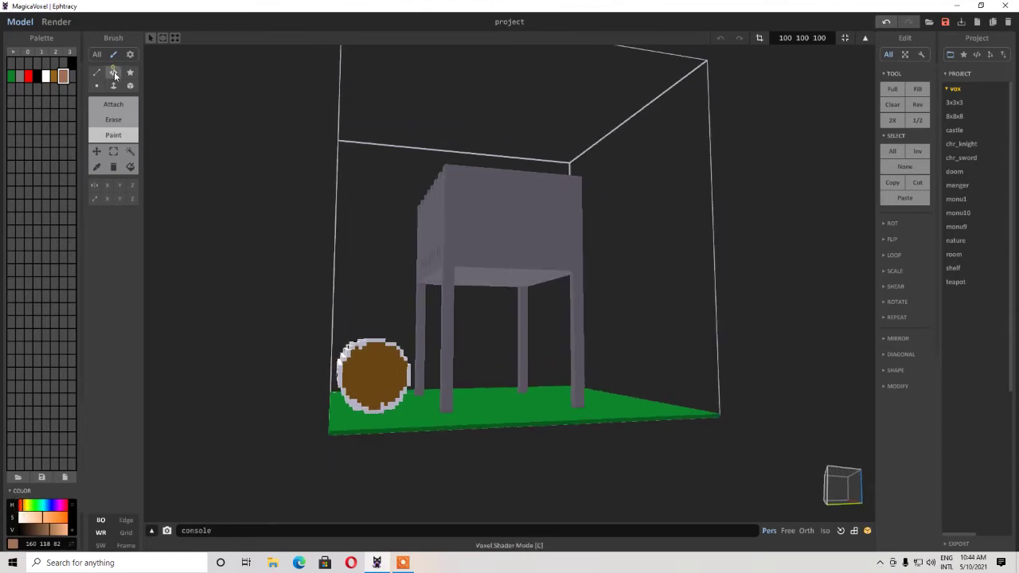
click(119, 135)
right_drag(191, 239, 265, 314)
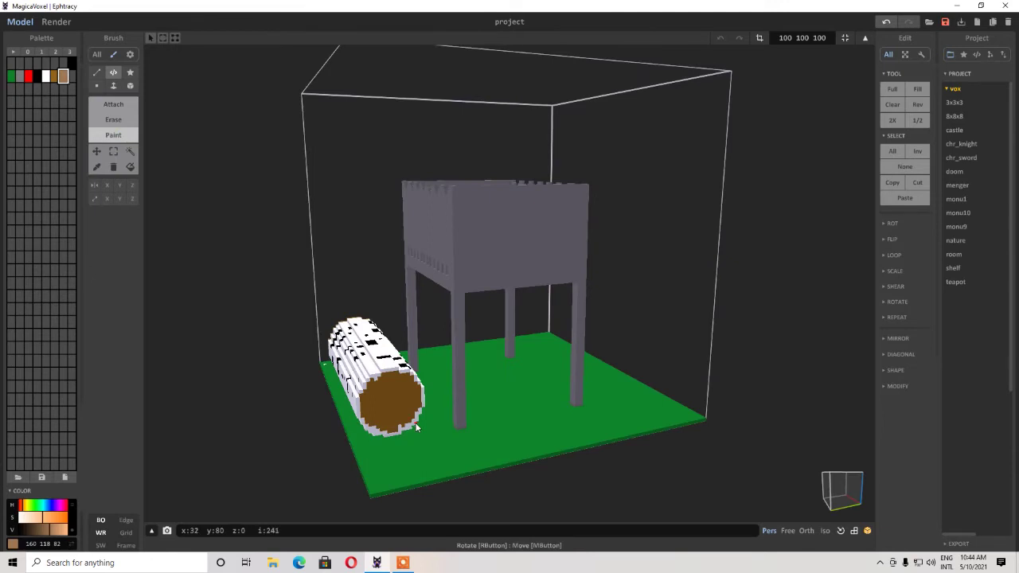
drag(393, 407, 409, 414)
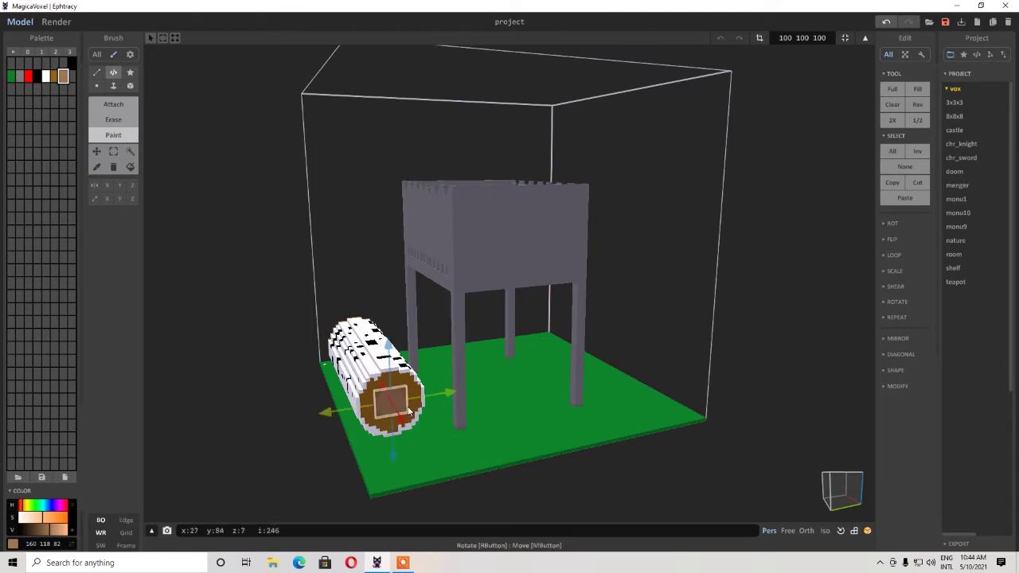
Enlarge the light brown patch on all four sides to leave a darker brown ring, then apply it in light brown.
drag(391, 378, 391, 367)
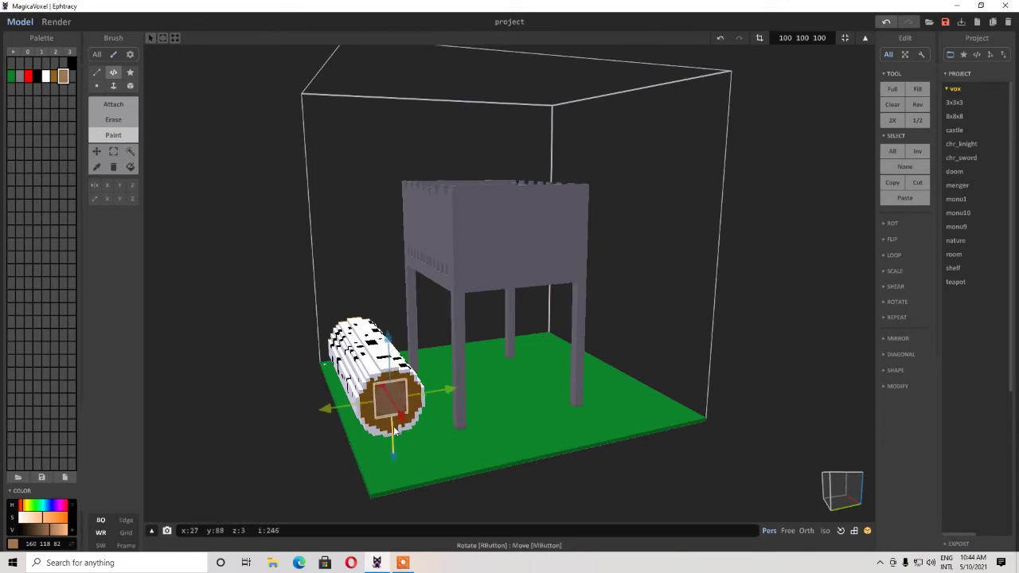
drag(393, 434, 393, 440)
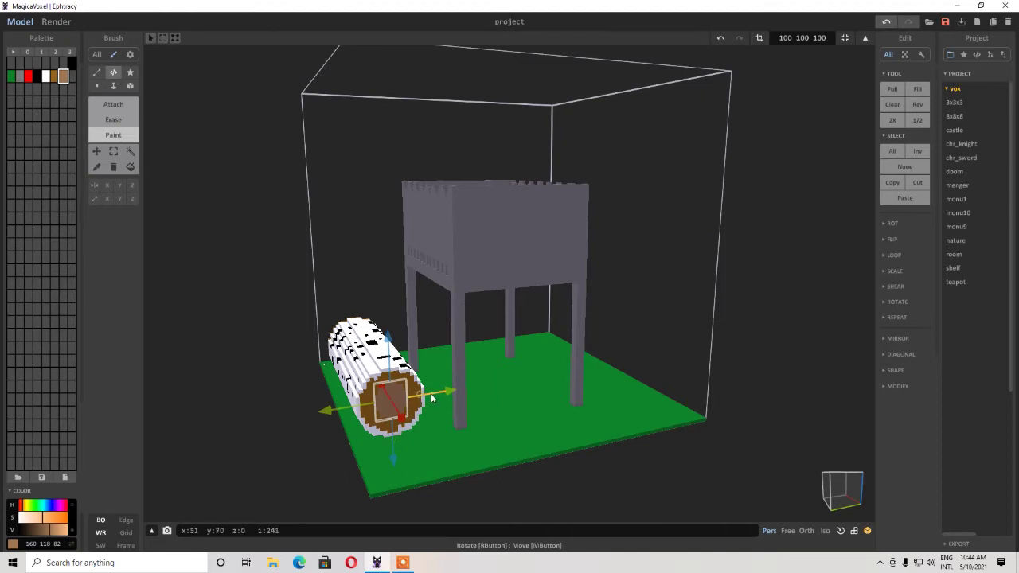
drag(436, 396, 448, 394)
drag(365, 407, 356, 408)
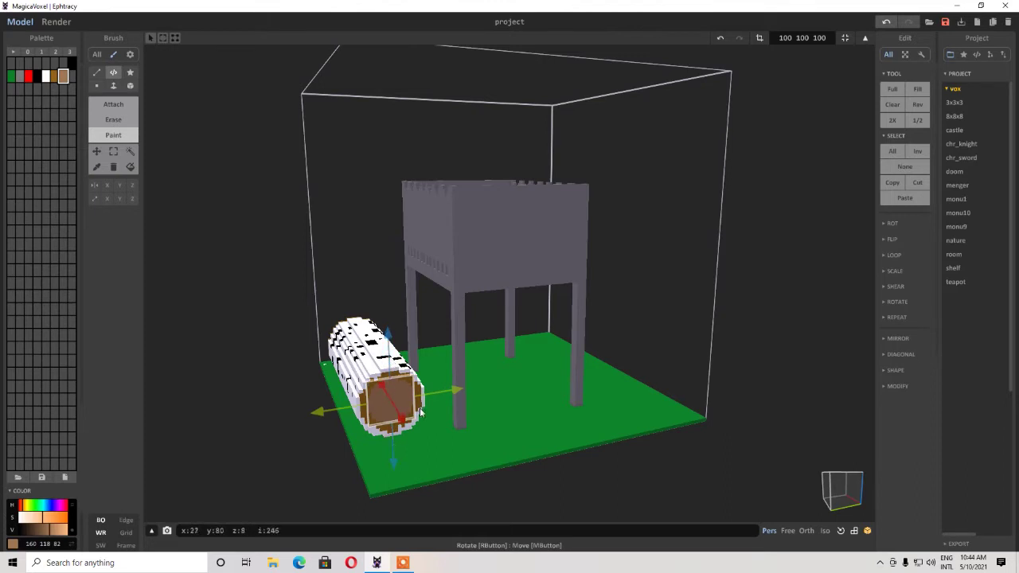
click(71, 76)
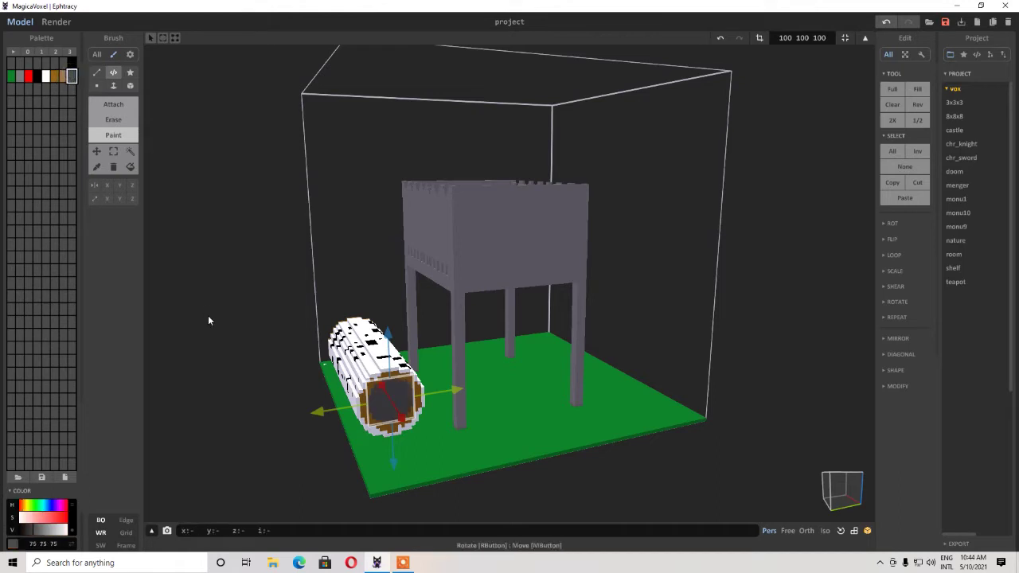
click(54, 77)
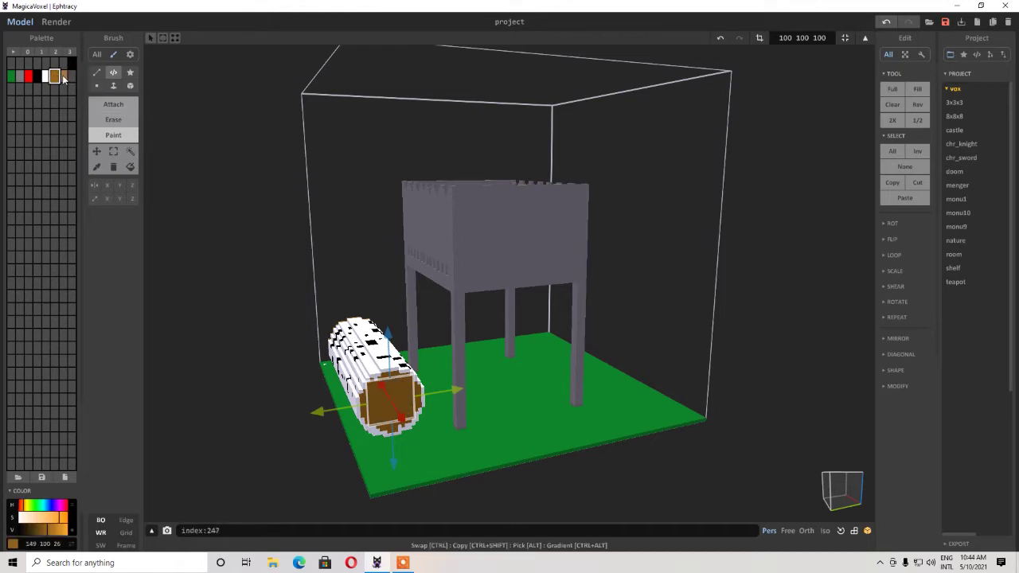
click(64, 77)
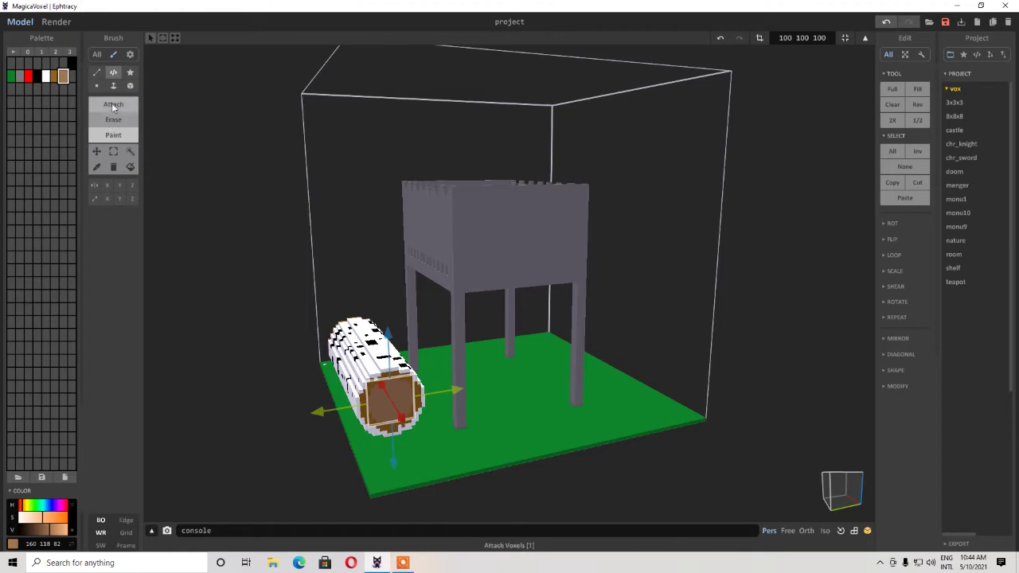
click(113, 104)
Place a light brown painted patch at the centre of the log's opposite end face.
mouse_move(153, 185)
right_down()
mouse_move(209, 222)
mouse_move(364, 228)
mouse_move(359, 248)
right_up()
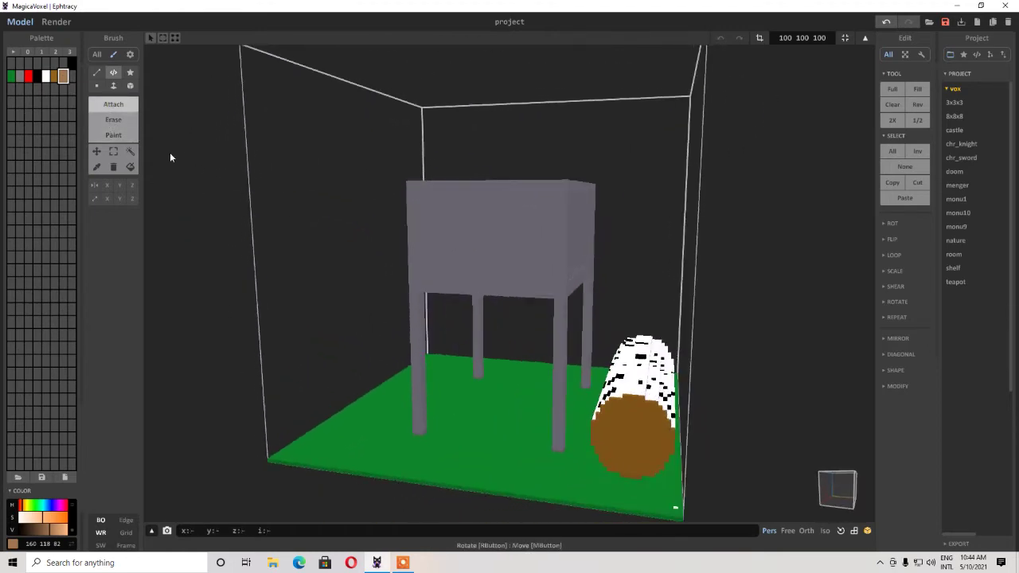
click(123, 135)
scroll(414, 390, down, 3)
right_drag(414, 390, 374, 372)
click(500, 390)
click(110, 134)
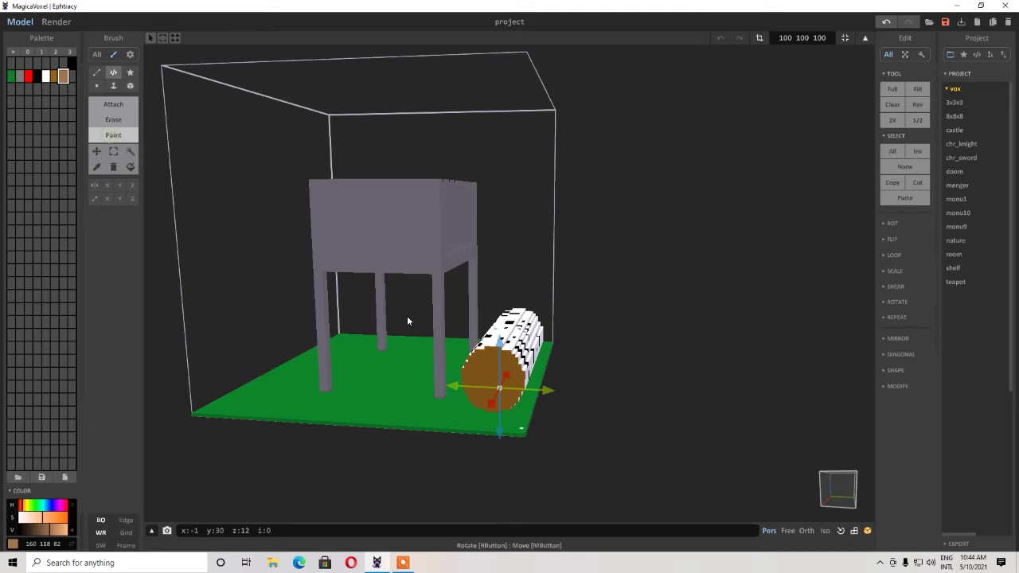
Stretch the patch on the opposite end to leave only a darker brown ring, then apply it in light brown.
drag(502, 364, 502, 331)
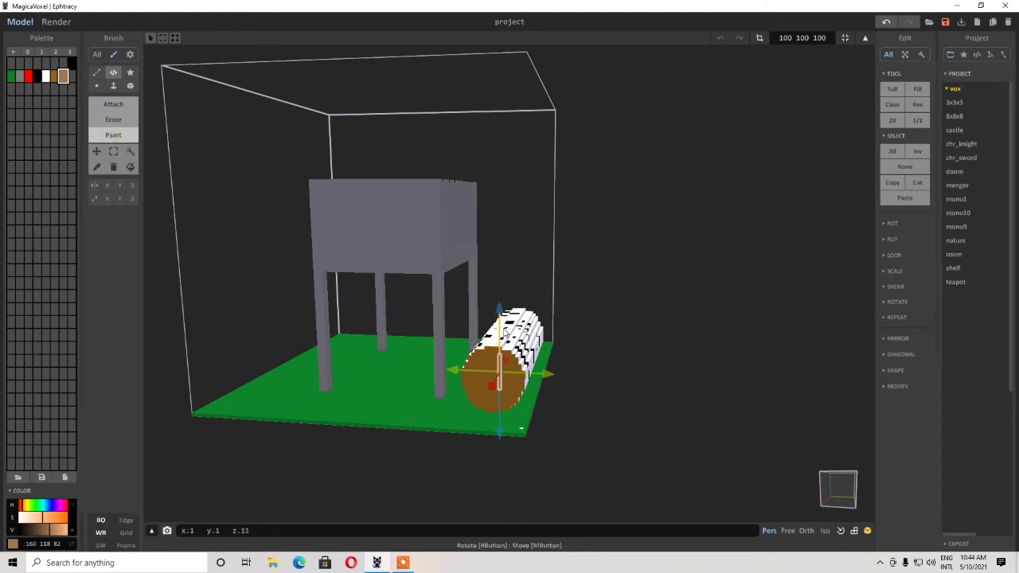
drag(480, 368, 457, 373)
drag(526, 377, 539, 376)
mouse_move(495, 417)
mouse_down()
mouse_move(494, 440)
mouse_move(494, 431)
mouse_up()
drag(528, 383, 540, 383)
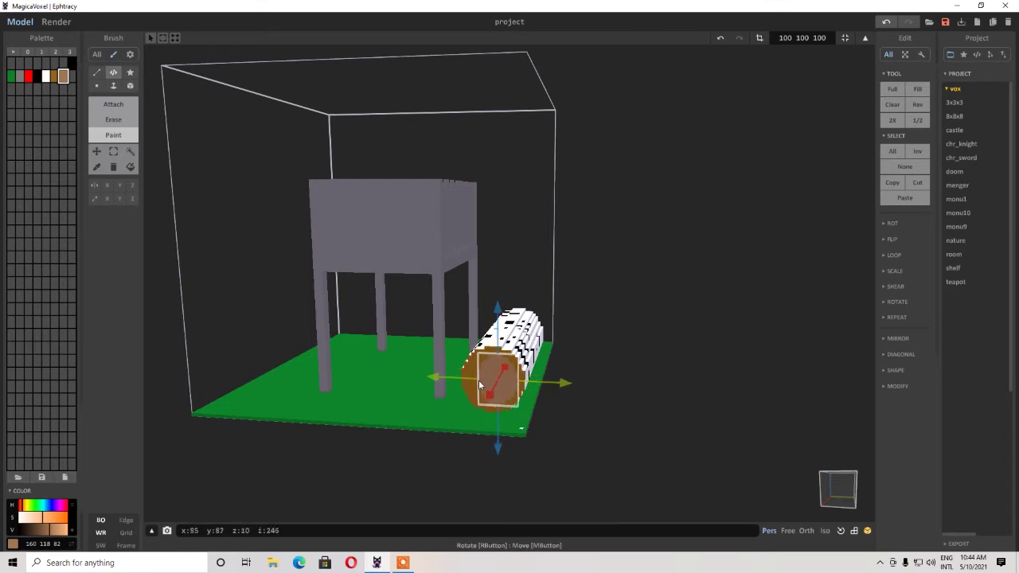
drag(462, 379, 448, 385)
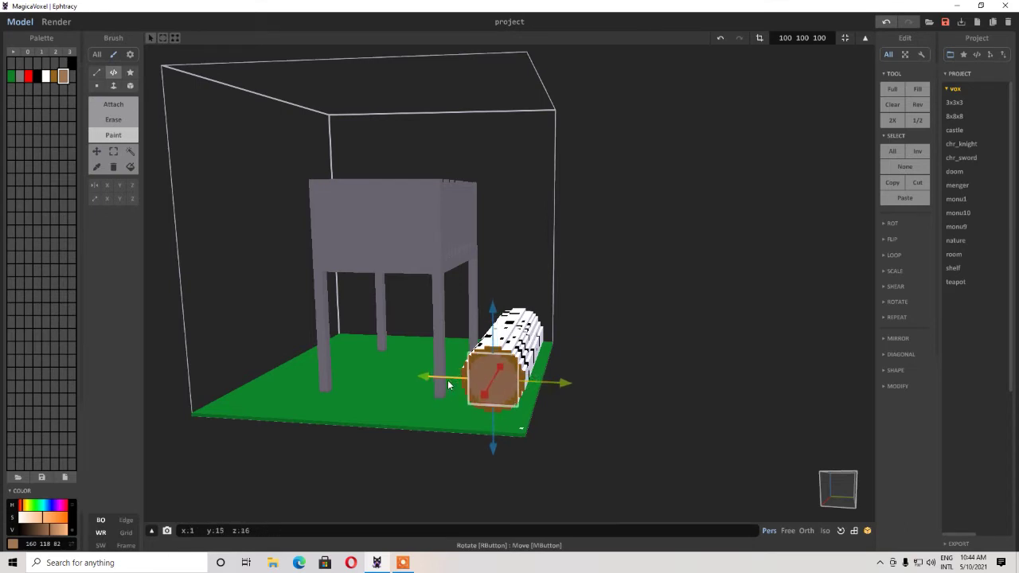
click(48, 79)
right_drag(194, 263, 178, 272)
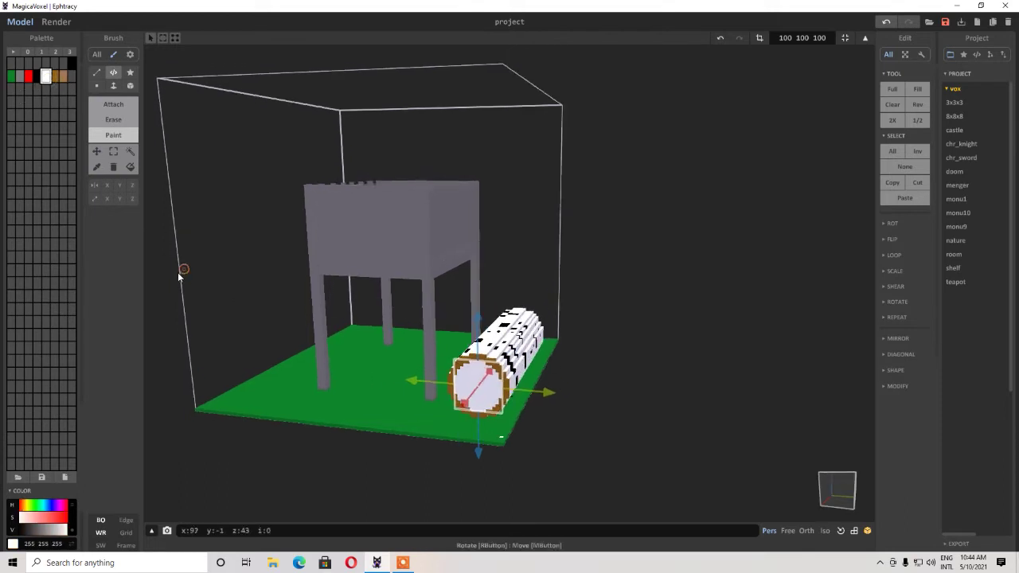
click(64, 77)
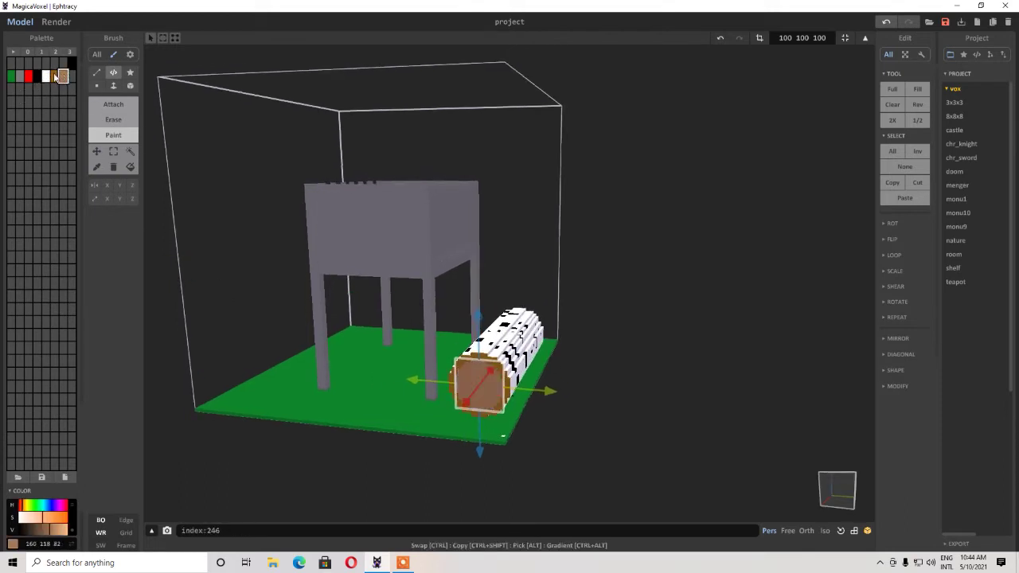
click(105, 105)
Paint a white bark ring around the edge of the log's opposite end in Voxel mode.
click(45, 78)
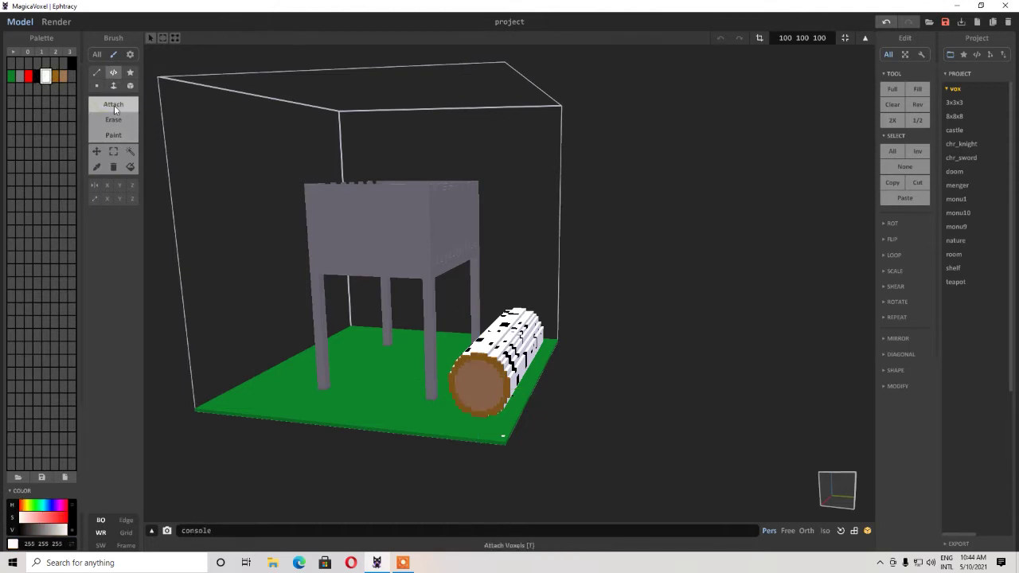
click(113, 85)
click(97, 85)
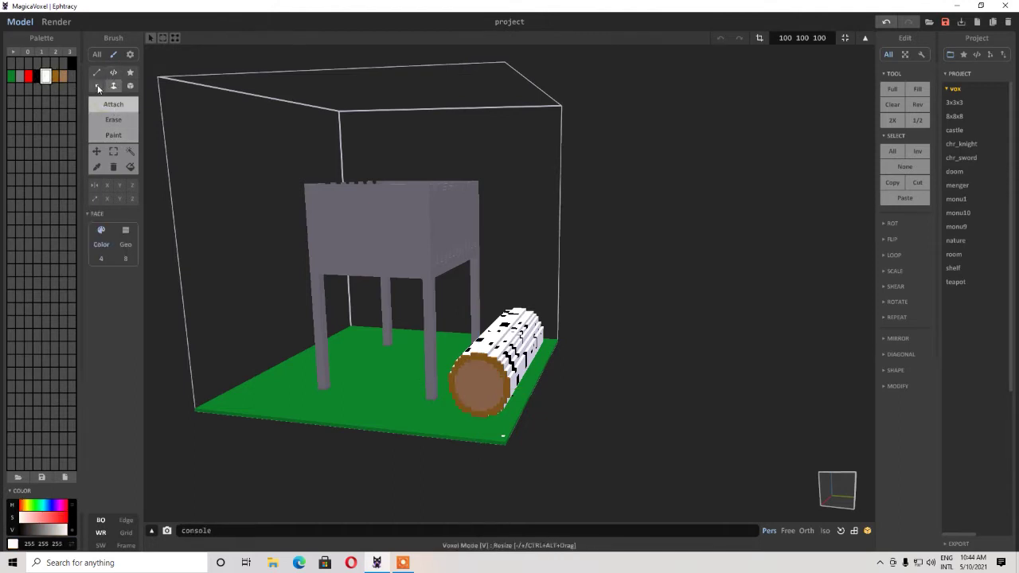
click(117, 136)
right_drag(273, 256, 318, 303)
scroll(310, 302, up, 5)
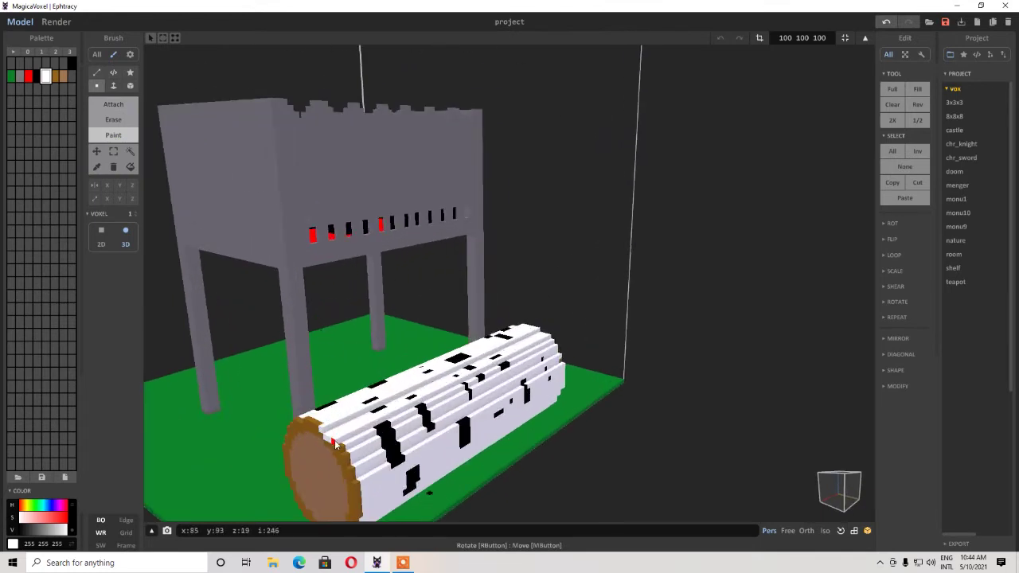
right_drag(359, 498, 385, 422)
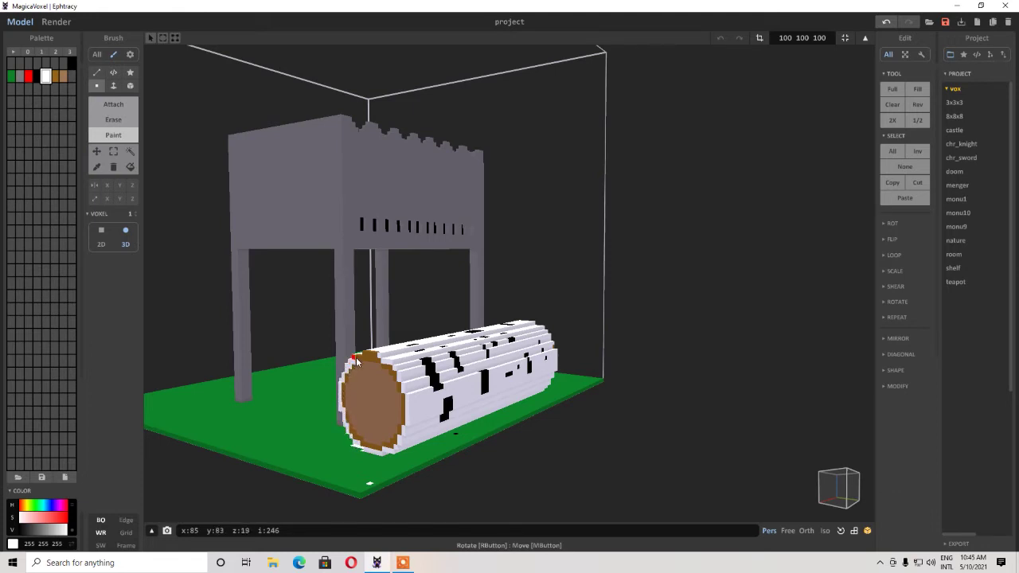
Repaint the stray white voxels at the corner of the floor in the floor's green.
right_drag(375, 356, 399, 458)
scroll(400, 459, down, 2)
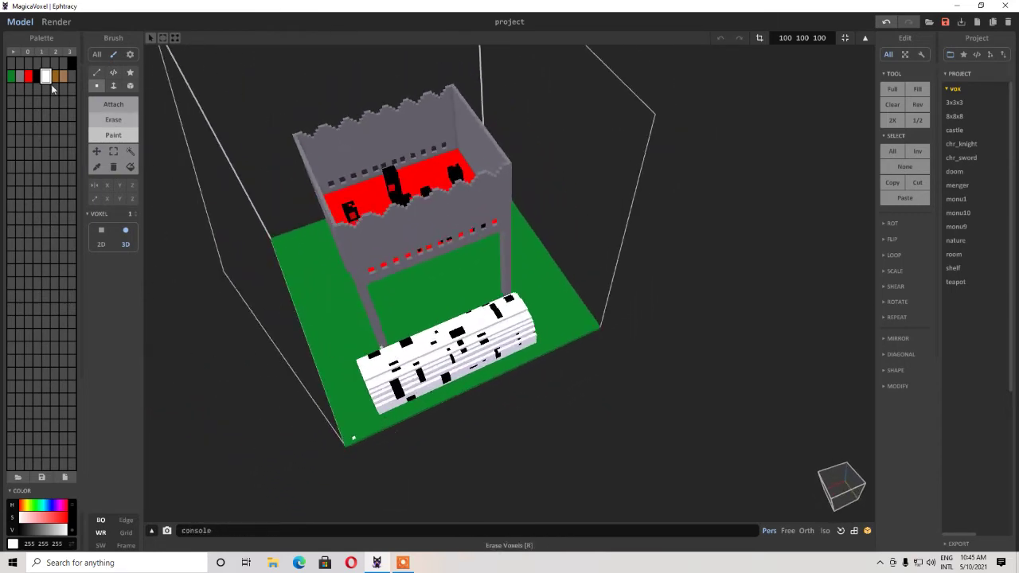
click(12, 77)
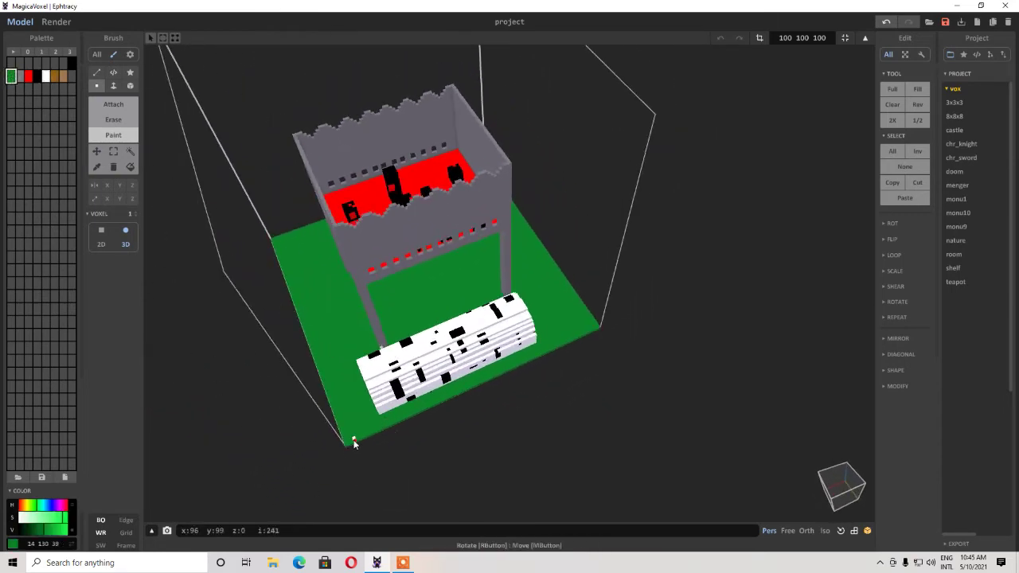
right_drag(366, 454, 443, 467)
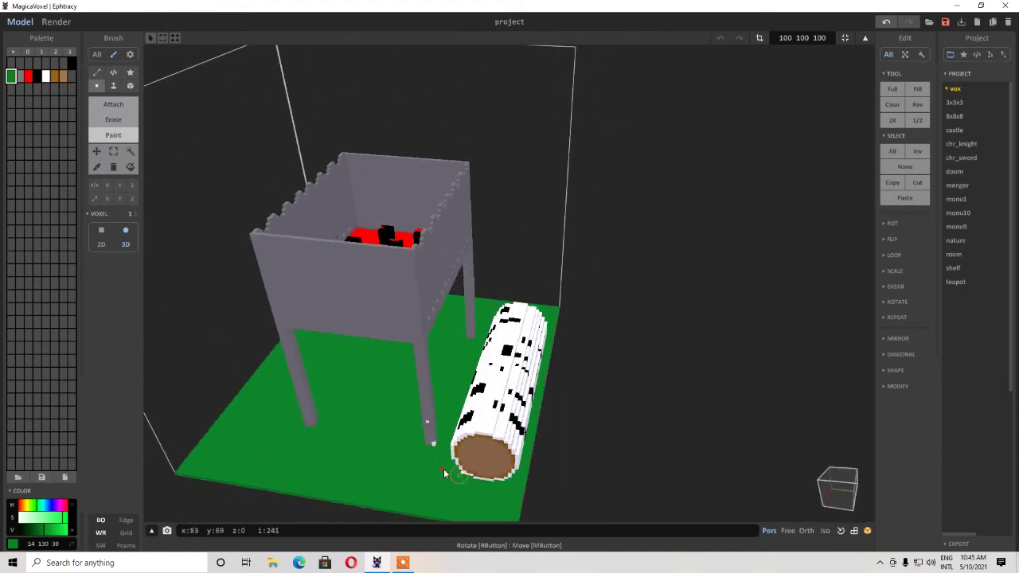
Repaint the stray white voxels on the grill's leg near the log's end in grey.
click(20, 76)
right_drag(434, 447, 388, 399)
scroll(308, 438, down, 2)
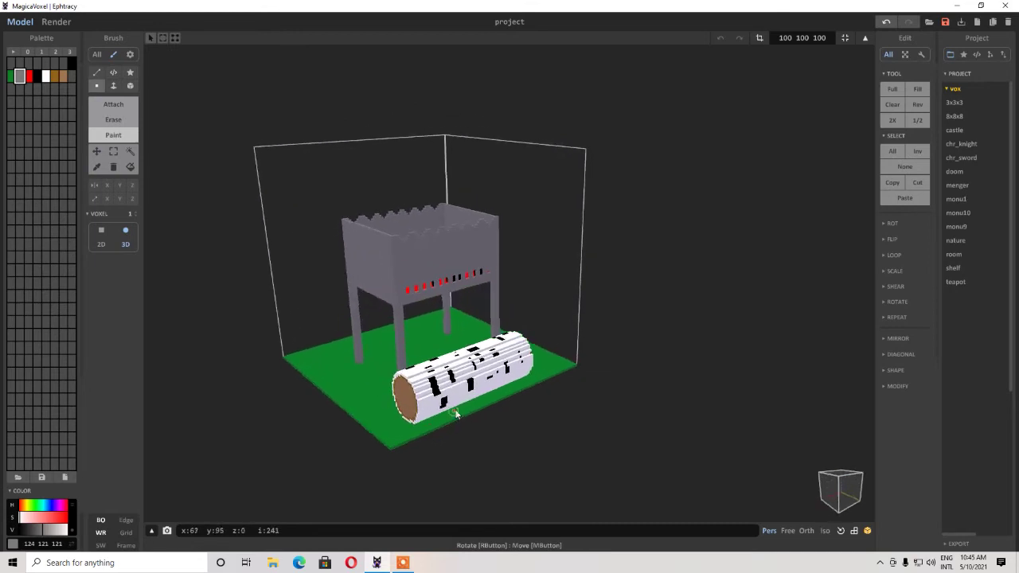
scroll(269, 394, up, 3)
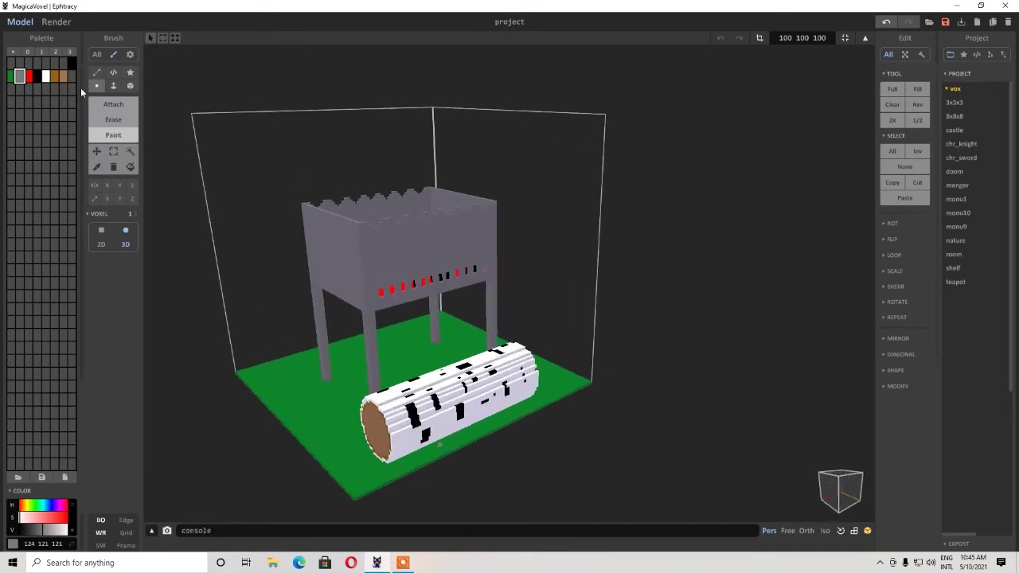
Erase the whole green floor layer with the Face brush.
click(113, 85)
click(113, 119)
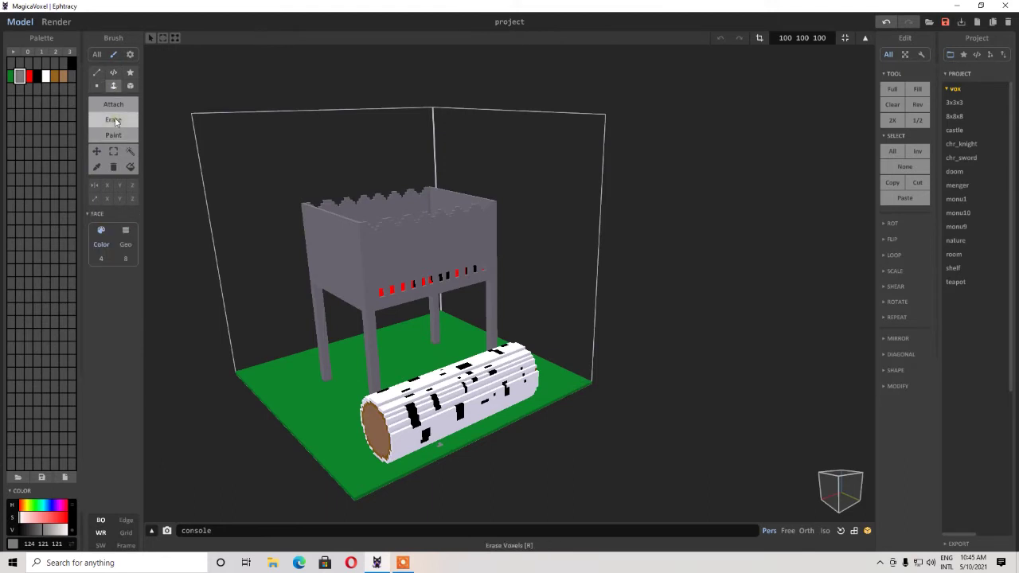
click(301, 420)
scroll(206, 367, up, 3)
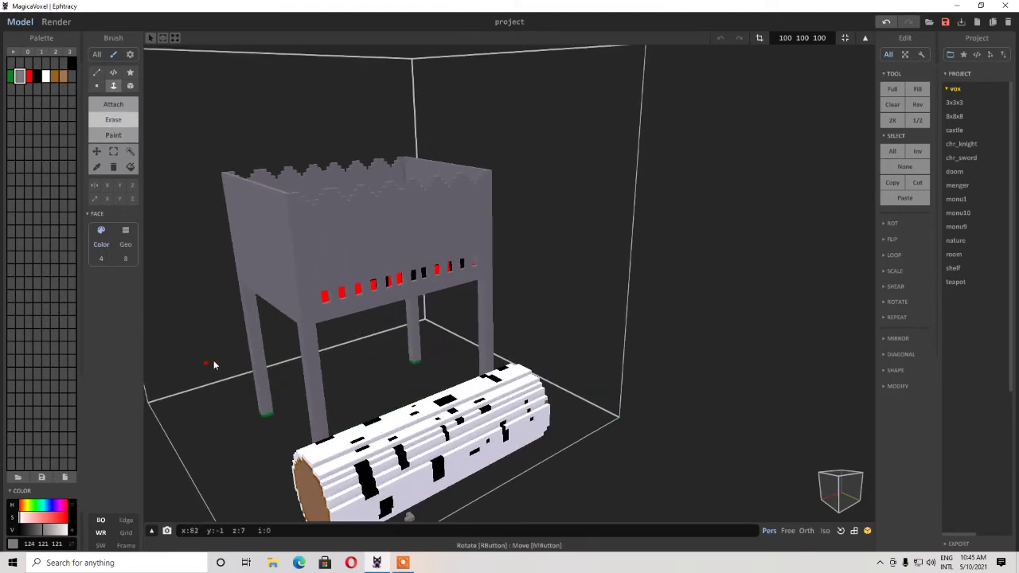
middle_drag(214, 362, 292, 324)
Define a light grey colour (196, 191, 191) in an unused palette slot.
click(73, 79)
click(31, 518)
mouse_move(39, 528)
mouse_down()
mouse_move(56, 529)
mouse_move(21, 522)
mouse_up()
right_drag(233, 516, 273, 462)
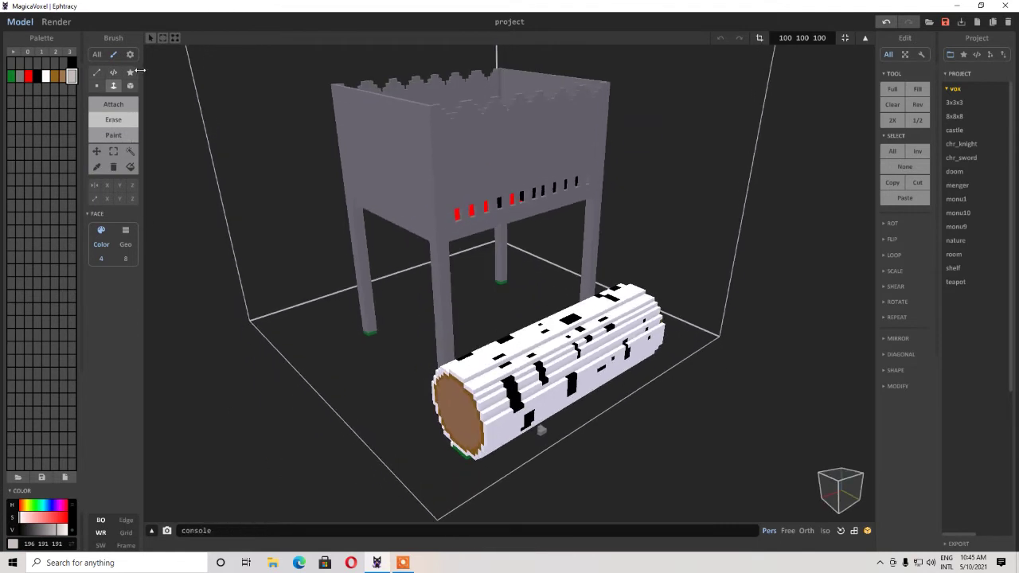
Attach a long thin light grey line along the ground beside the grill's short side with the Line brush.
click(113, 104)
click(98, 72)
right_drag(356, 312, 426, 425)
mouse_move(367, 456)
mouse_down()
mouse_move(576, 429)
mouse_move(577, 439)
mouse_up()
right_drag(578, 438, 477, 371)
Marquee-select the light grey bar, raise it about 12 voxels above the ground and clear the selection.
click(113, 151)
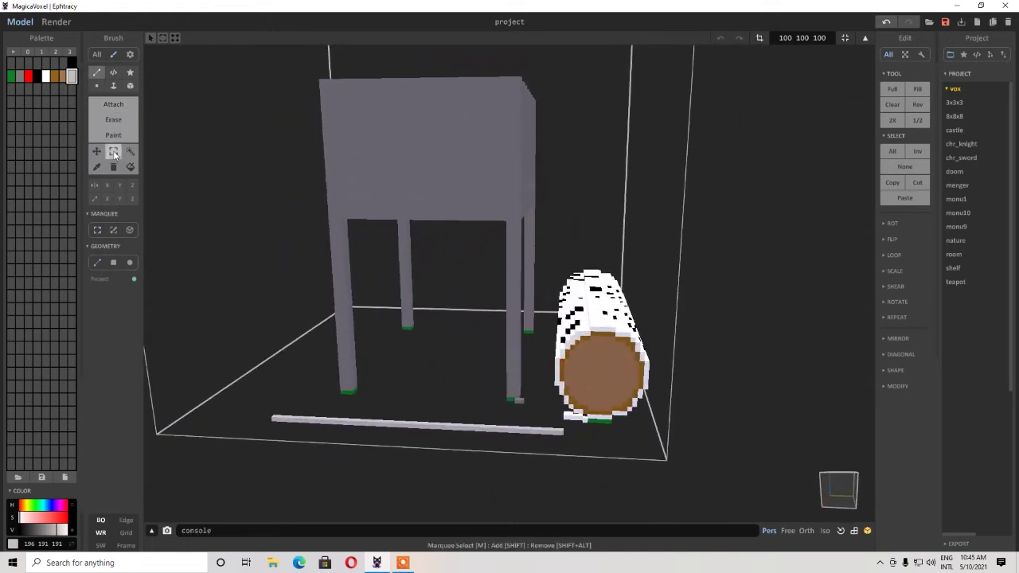
mouse_move(195, 268)
right_down()
mouse_move(217, 359)
mouse_move(282, 425)
mouse_move(272, 435)
right_up()
drag(272, 437, 581, 466)
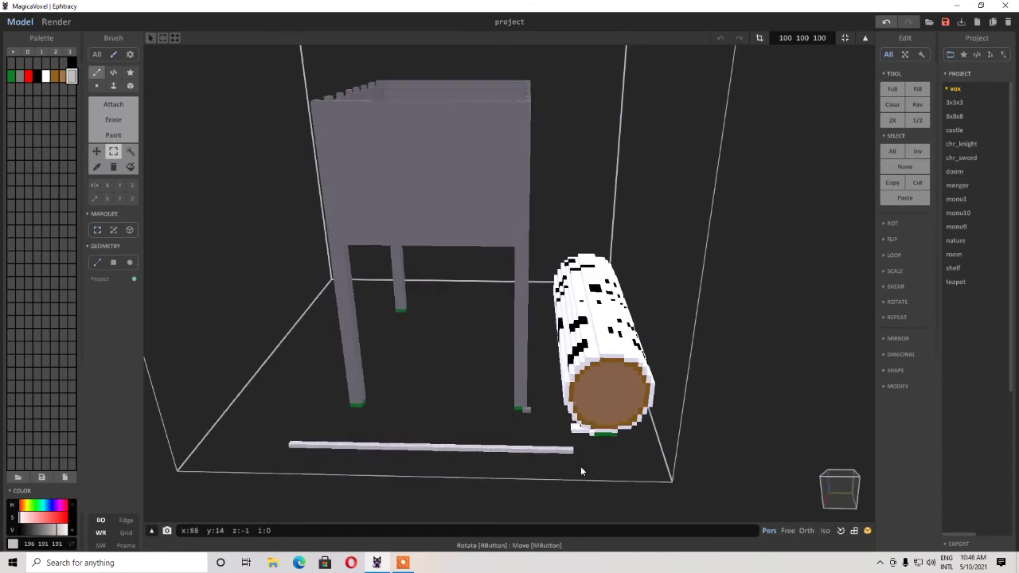
right_drag(464, 455, 414, 398)
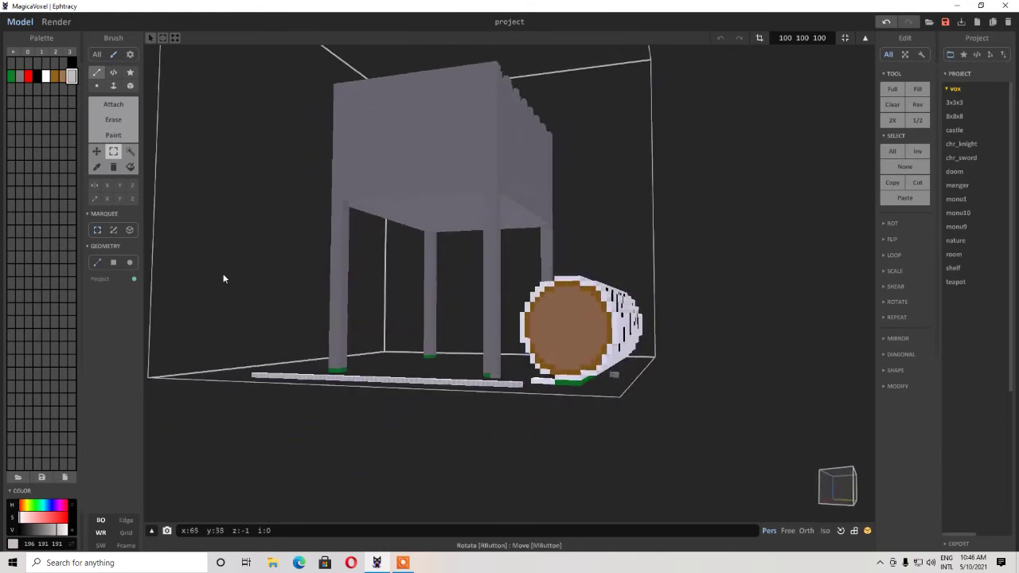
click(97, 151)
drag(360, 374, 361, 318)
right_drag(361, 318, 351, 404)
click(907, 166)
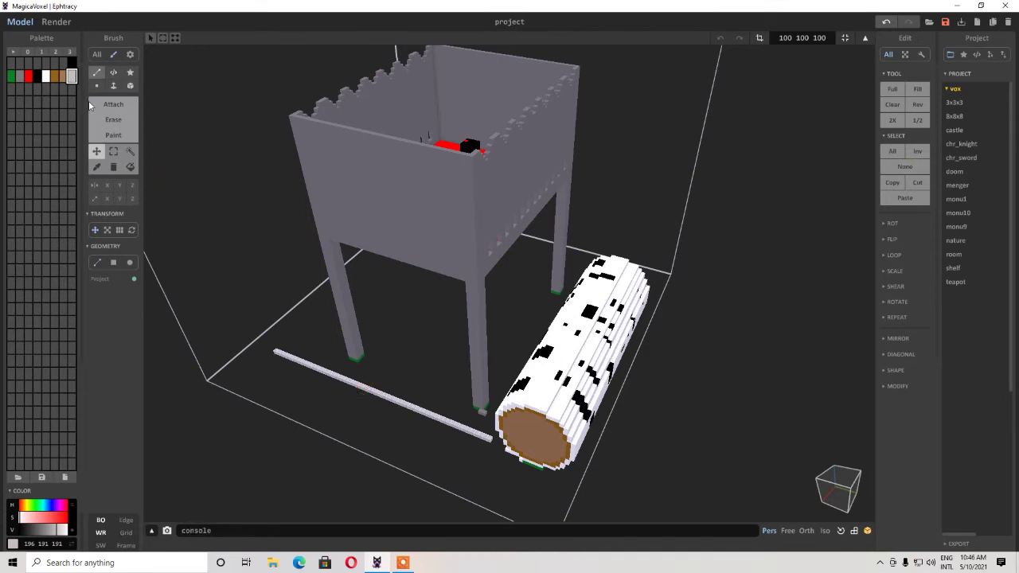
Attach black blocks around the bar's end nearest the log with the Box brush to start a handle.
click(114, 104)
click(37, 76)
mouse_move(360, 395)
right_down()
mouse_move(346, 398)
mouse_move(462, 463)
mouse_move(440, 448)
right_up()
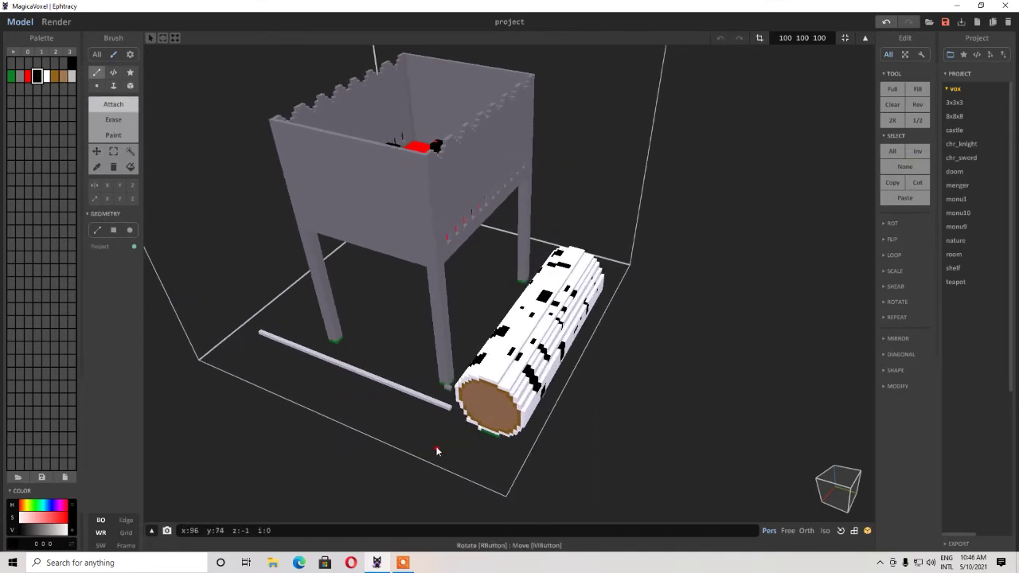
click(127, 86)
right_drag(359, 409, 437, 416)
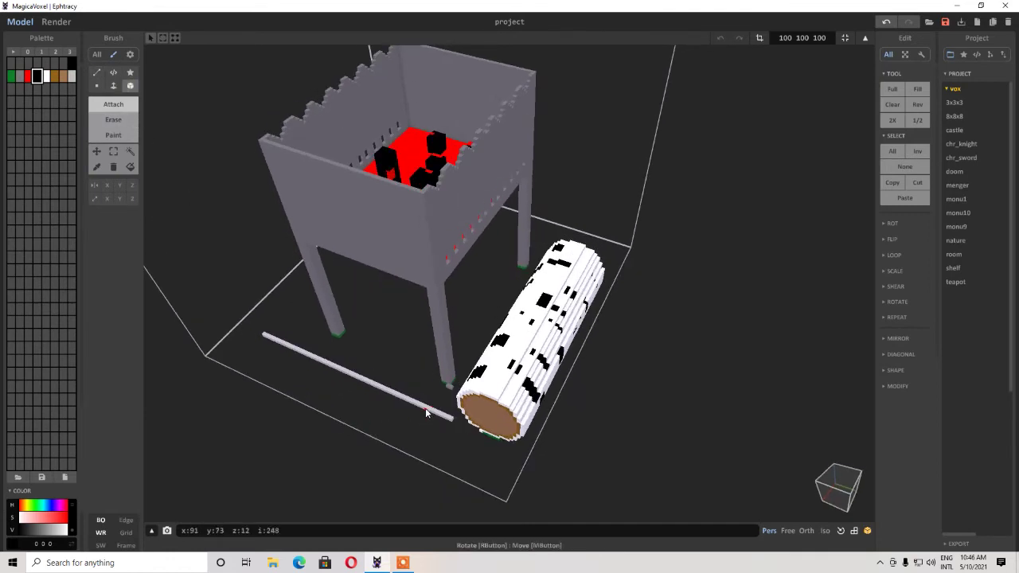
drag(426, 410, 450, 422)
right_drag(450, 421, 480, 404)
drag(495, 404, 508, 404)
Complete the black handle by adding a block on the remaining side of the bar's end.
mouse_move(493, 412)
right_down()
mouse_move(500, 364)
mouse_move(462, 334)
mouse_move(491, 164)
mouse_move(493, 187)
mouse_move(453, 239)
mouse_move(374, 316)
mouse_move(473, 241)
mouse_move(336, 321)
right_up()
scroll(382, 289, up, 3)
right_drag(500, 250, 759, 382)
middle_drag(759, 382, 732, 416)
scroll(744, 403, up, 3)
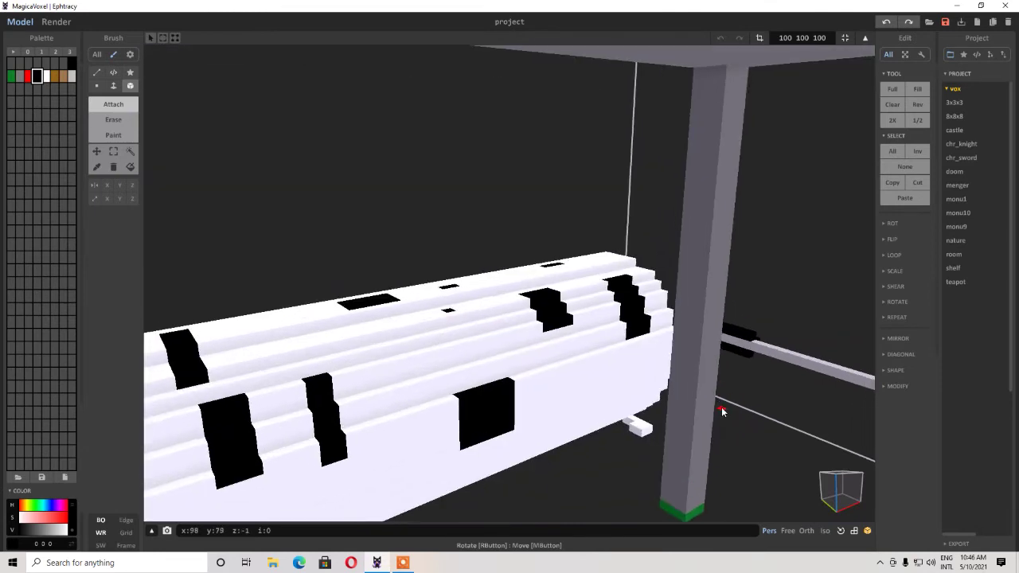
right_drag(722, 412, 616, 452)
scroll(622, 397, up, 2)
drag(583, 366, 619, 384)
right_drag(629, 386, 507, 413)
scroll(507, 414, down, 4)
right_drag(697, 476, 666, 491)
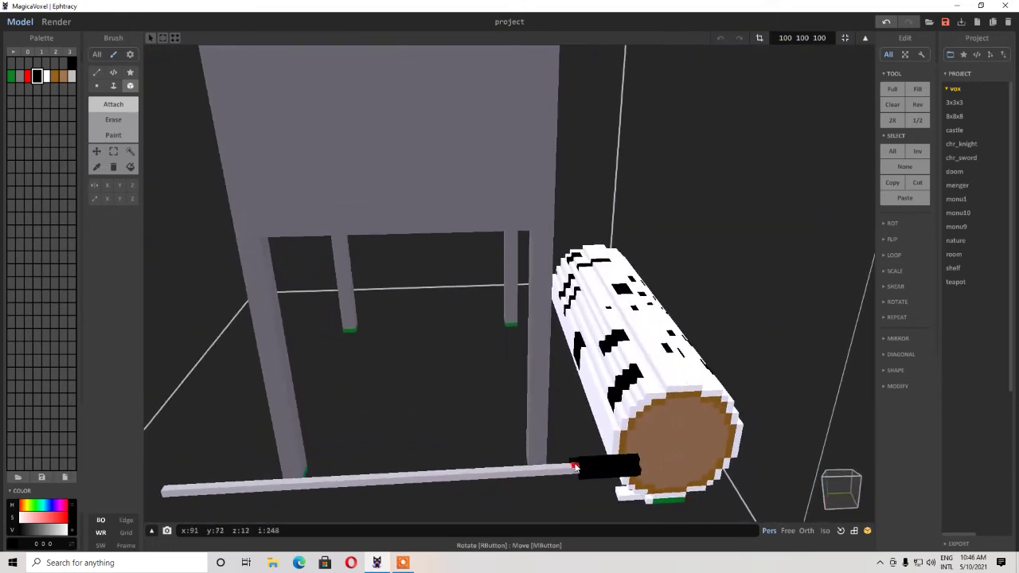
Attach a small brown block (149, 100, 26) on the bar near its free end with the Box brush.
right_drag(575, 476, 654, 390)
right_drag(639, 385, 533, 477)
scroll(533, 478, down, 3)
right_drag(573, 449, 566, 447)
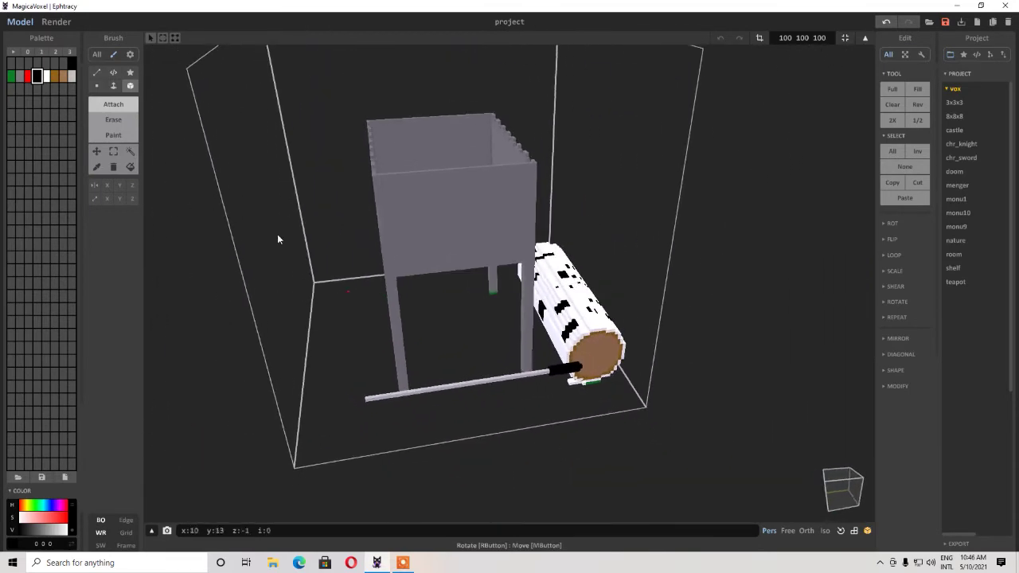
click(56, 79)
right_drag(297, 316, 290, 336)
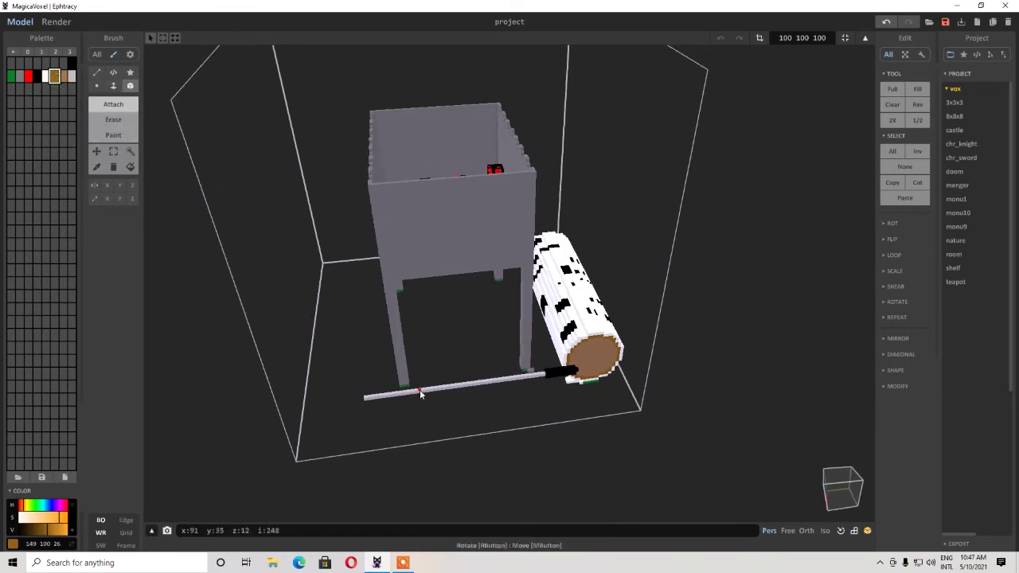
click(419, 389)
right_drag(432, 389, 448, 328)
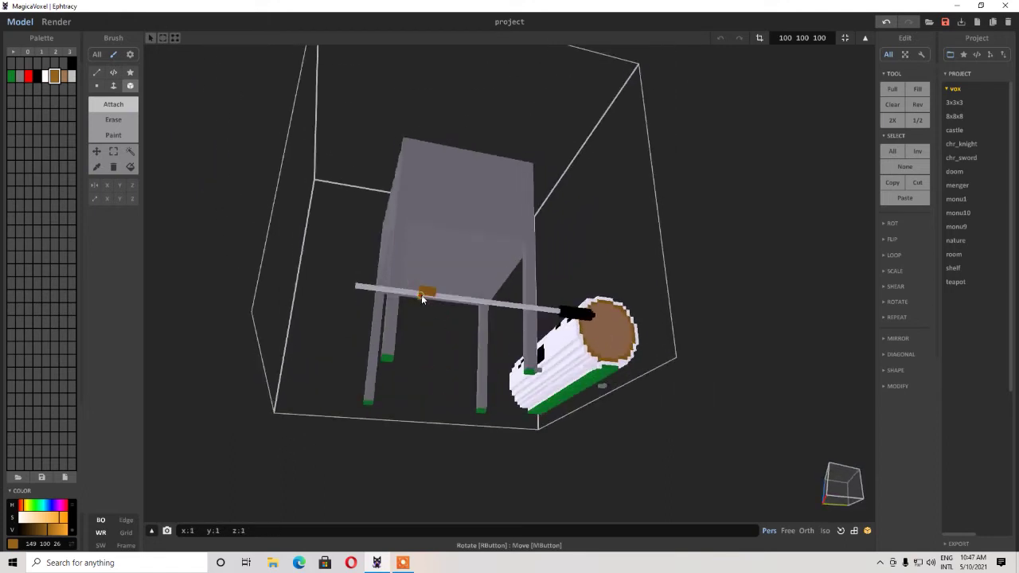
drag(420, 294, 426, 298)
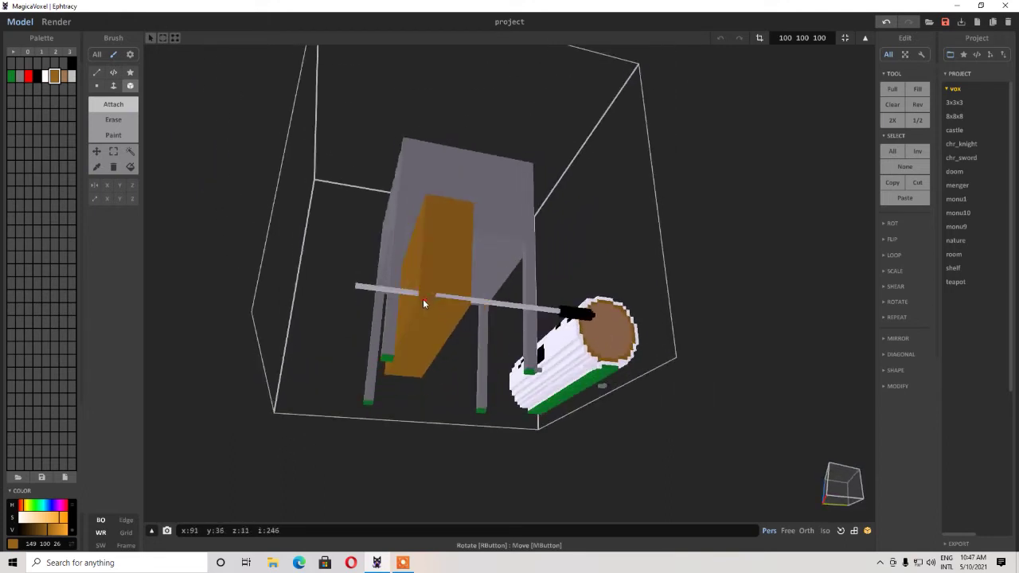
key(ctrl+z)
Add brown voxels around the other sides of the bar to wrap it in a brown block.
right_drag(425, 297, 465, 193)
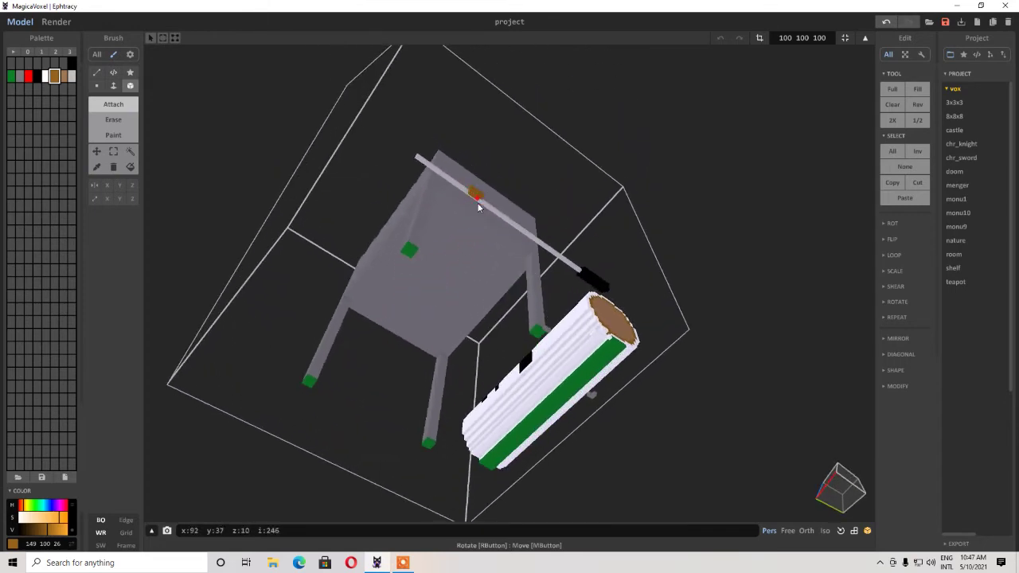
right_drag(479, 207, 475, 259)
scroll(475, 259, up, 6)
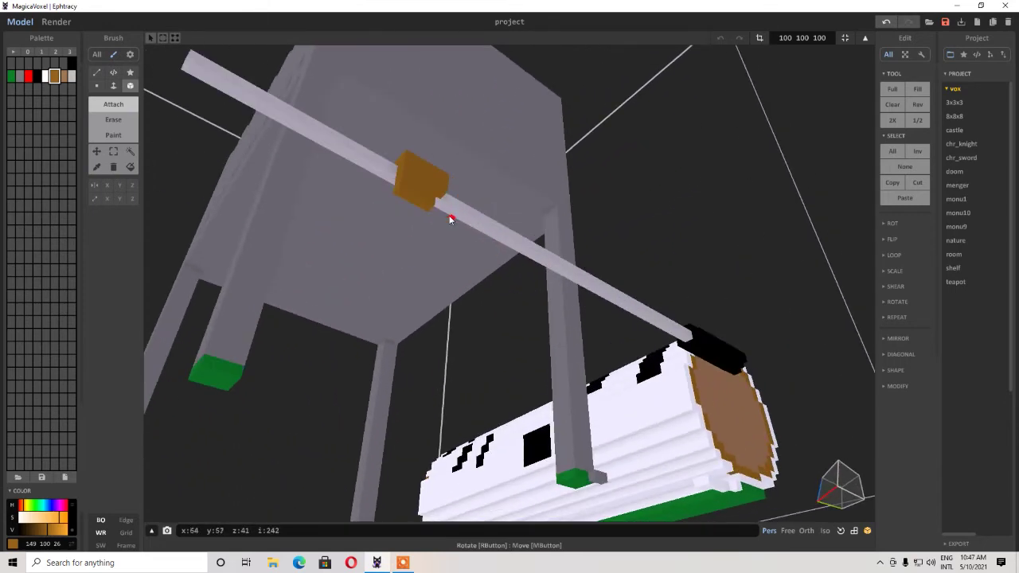
right_drag(434, 208, 500, 226)
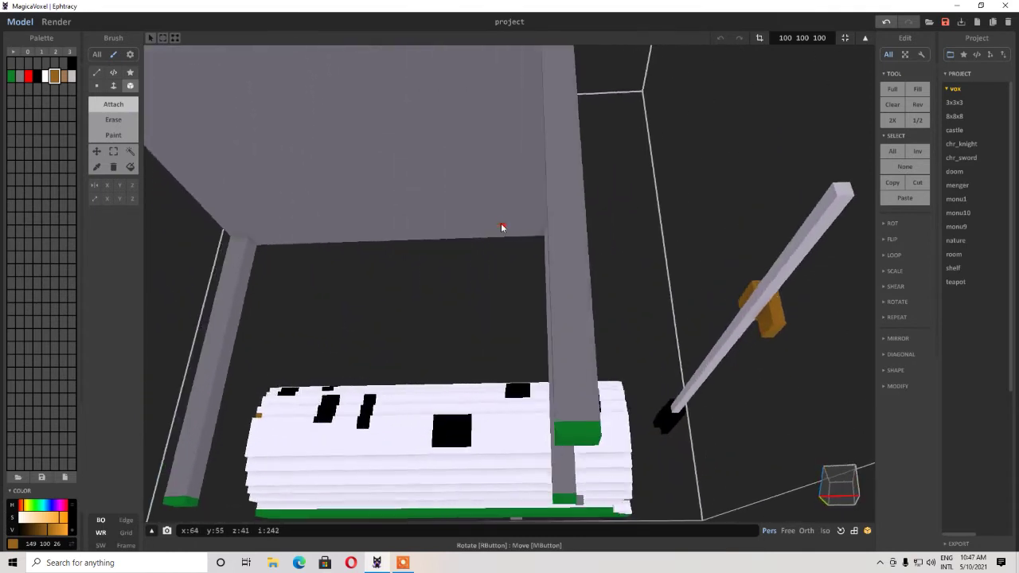
drag(741, 303, 758, 306)
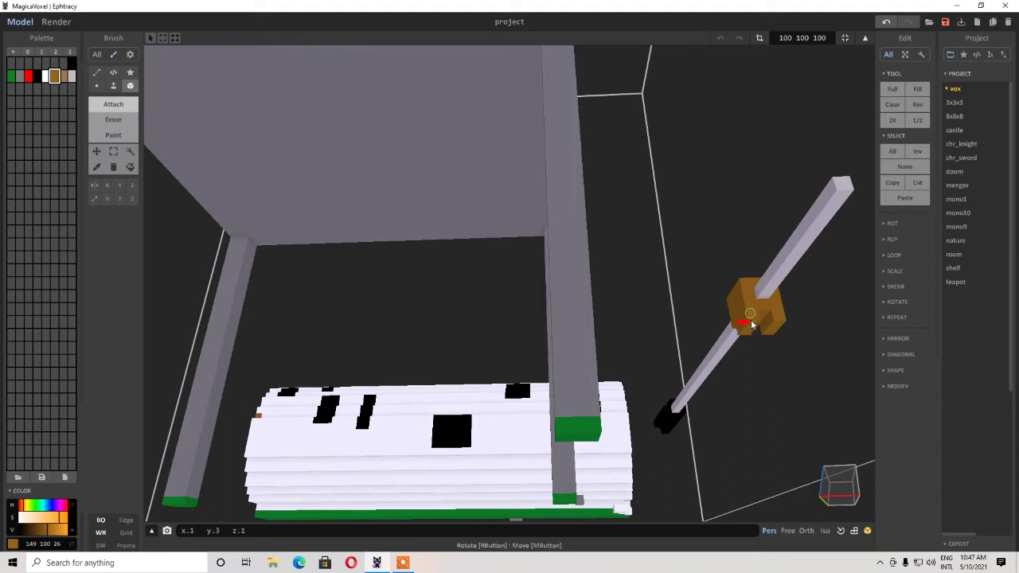
right_drag(740, 337, 735, 121)
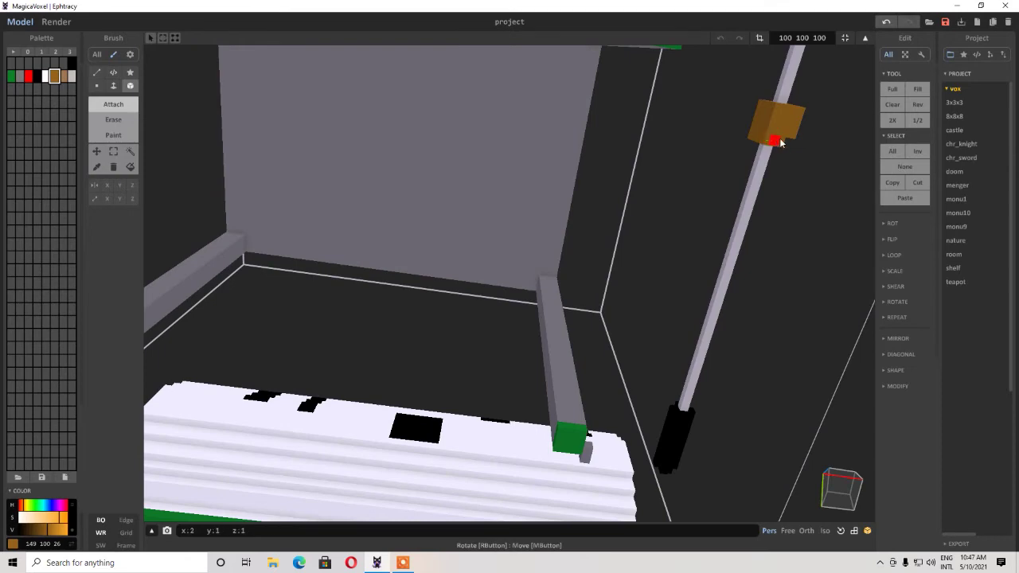
Extend the brown block by one layer along the bar with the Face brush.
mouse_move(767, 161)
right_down()
mouse_move(651, 223)
mouse_move(655, 263)
mouse_move(482, 364)
mouse_move(356, 362)
right_up()
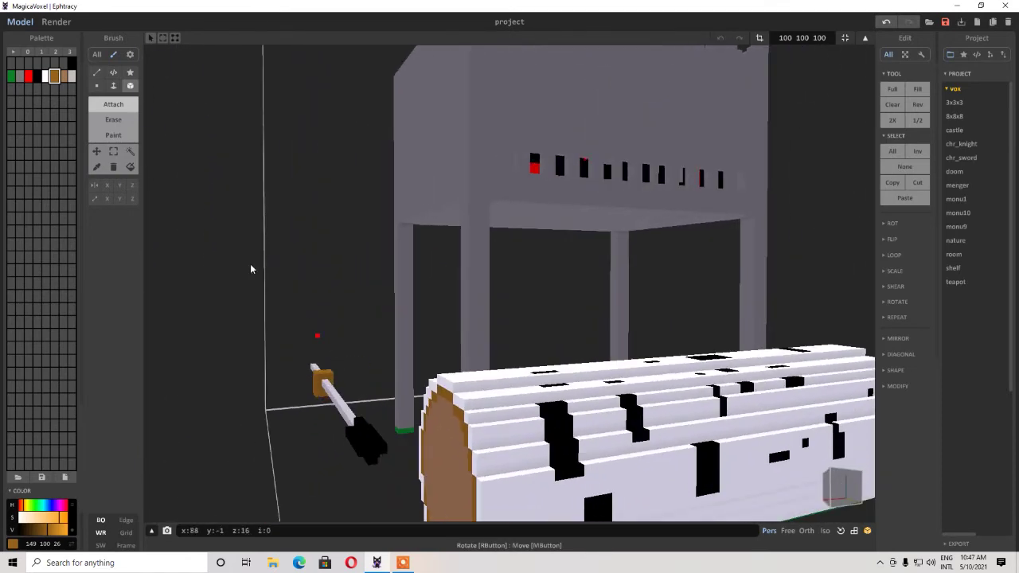
click(113, 85)
right_drag(201, 258, 197, 293)
click(331, 347)
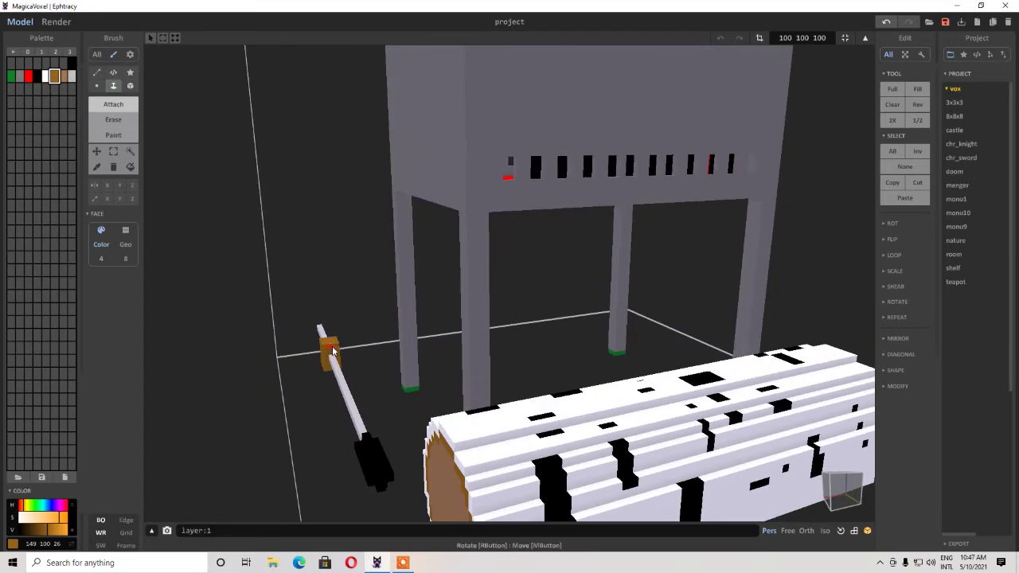
right_drag(351, 366, 462, 394)
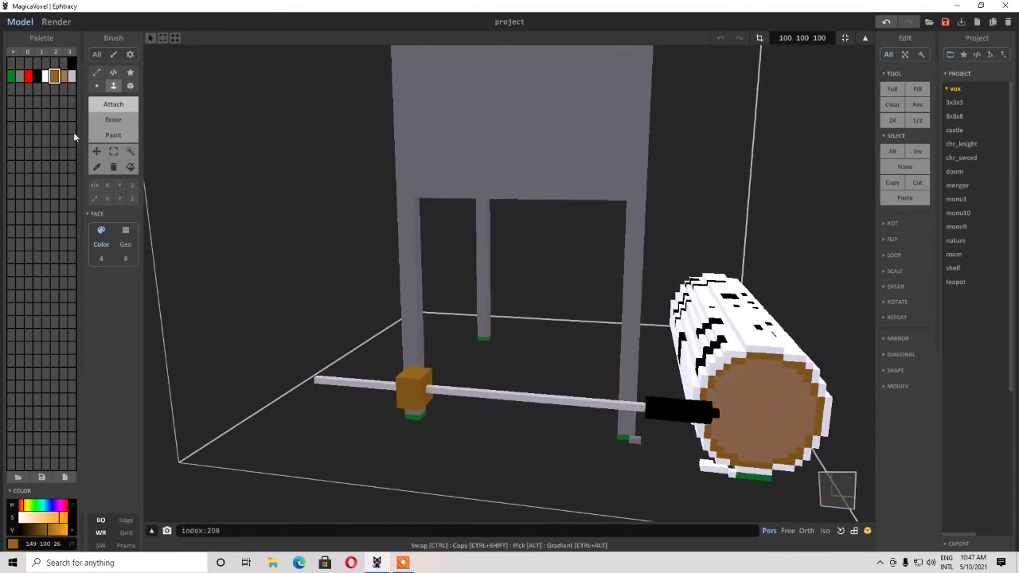
Define a dark reddish brown colour (78, 35, 35) in an unused palette slot.
click(53, 91)
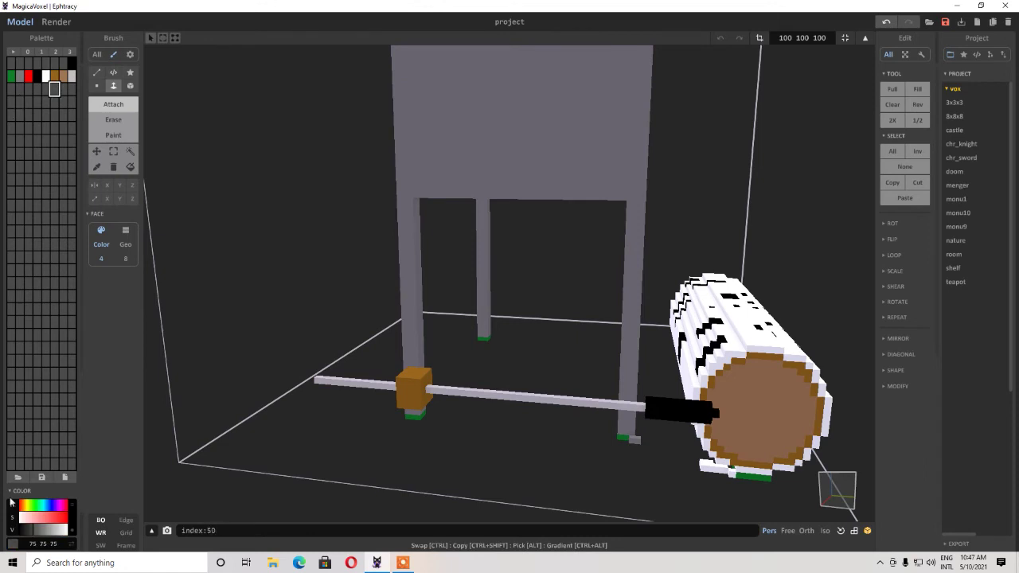
click(47, 517)
click(39, 531)
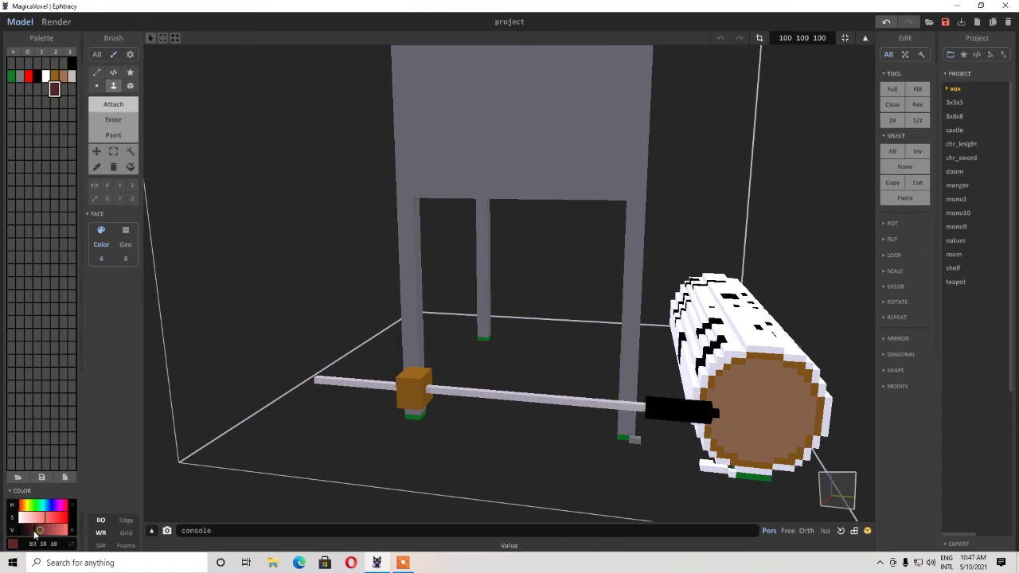
mouse_move(286, 450)
right_down()
mouse_move(307, 455)
mouse_move(295, 441)
right_up()
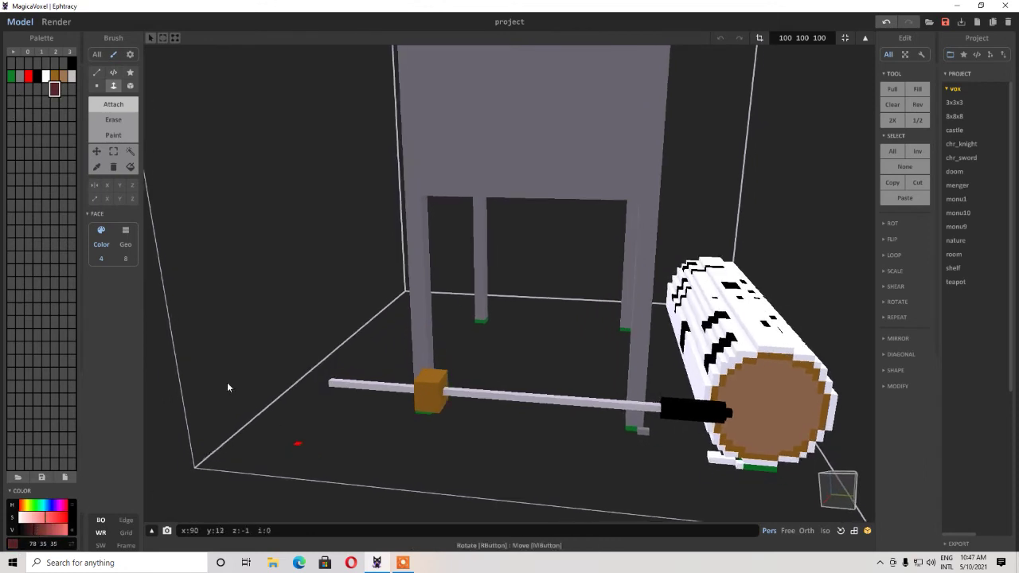
click(116, 141)
click(423, 394)
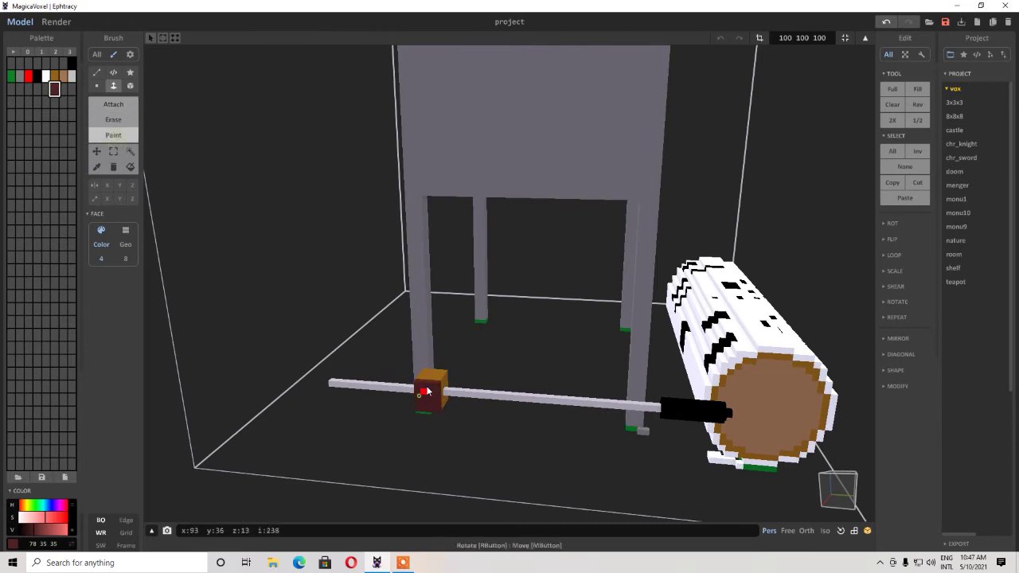
key(ctrl+z)
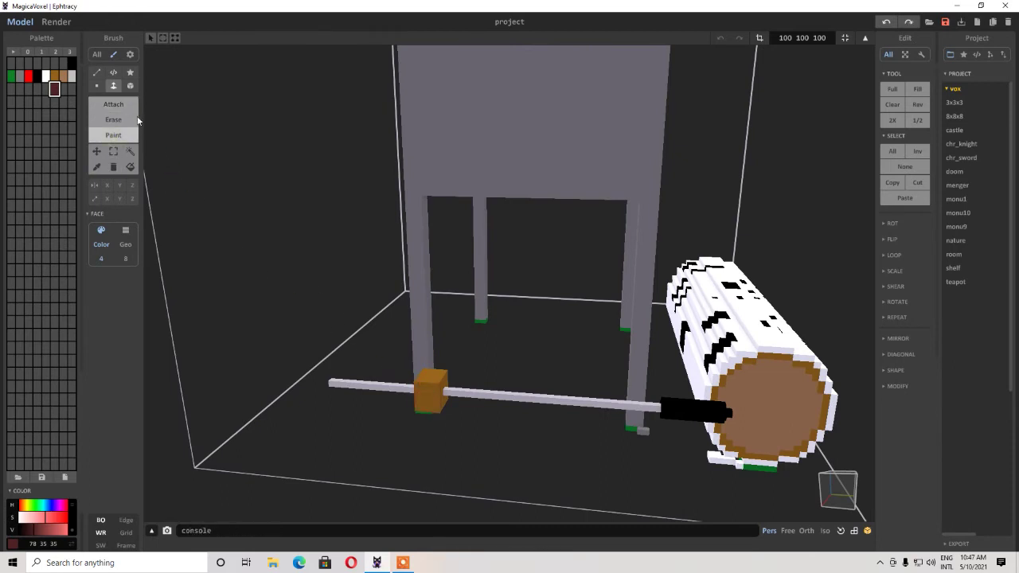
Paint scattered dark reddish brown spots on the sides of the brown meat block with the Box brush.
click(126, 87)
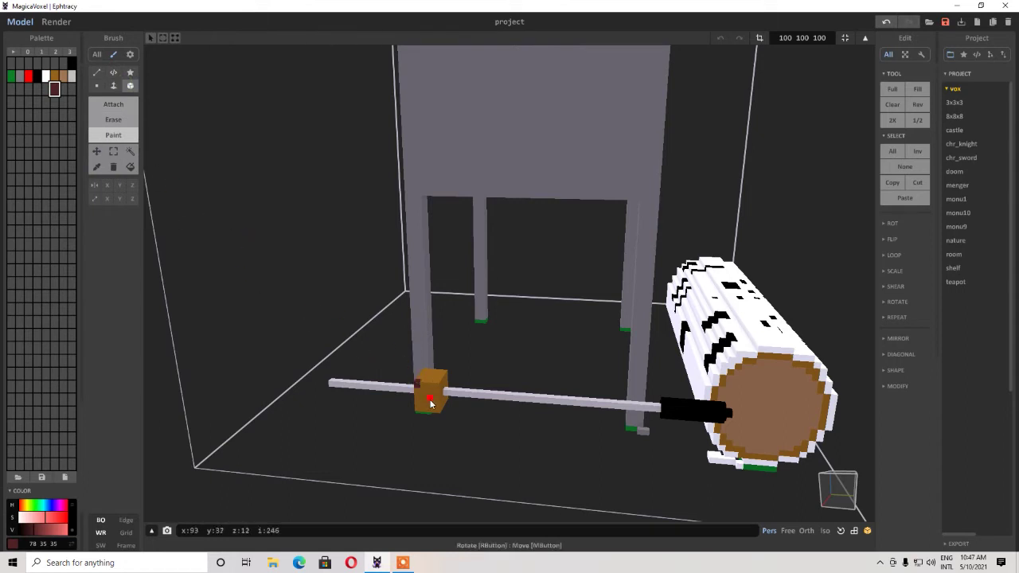
right_drag(434, 382, 432, 336)
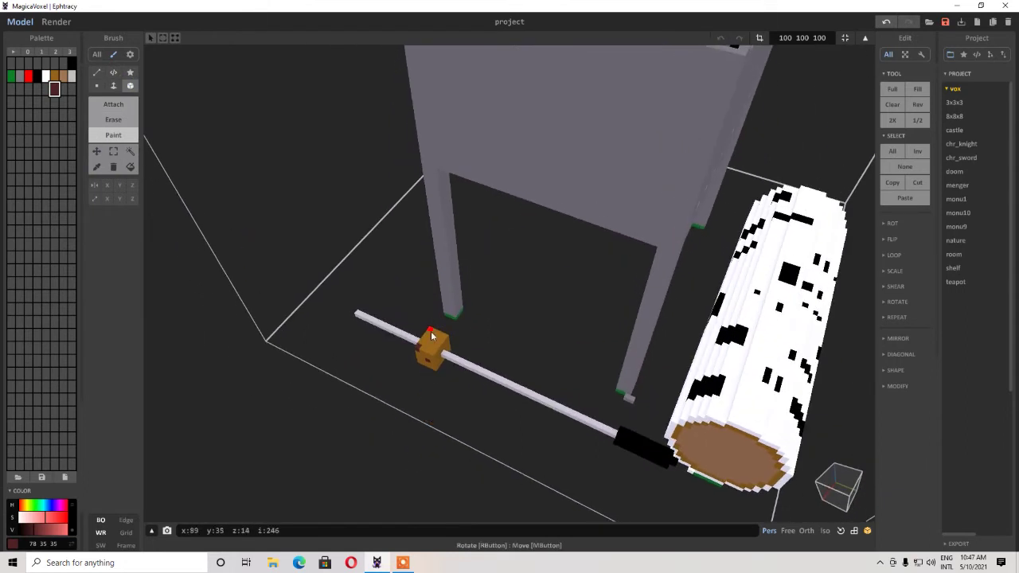
click(435, 343)
right_drag(491, 357, 413, 322)
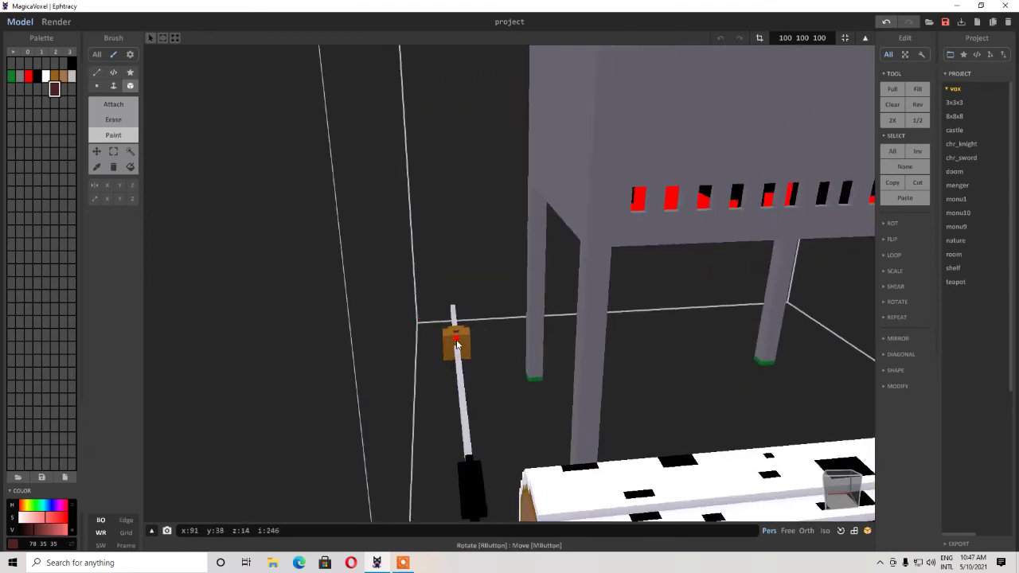
right_drag(470, 358, 393, 348)
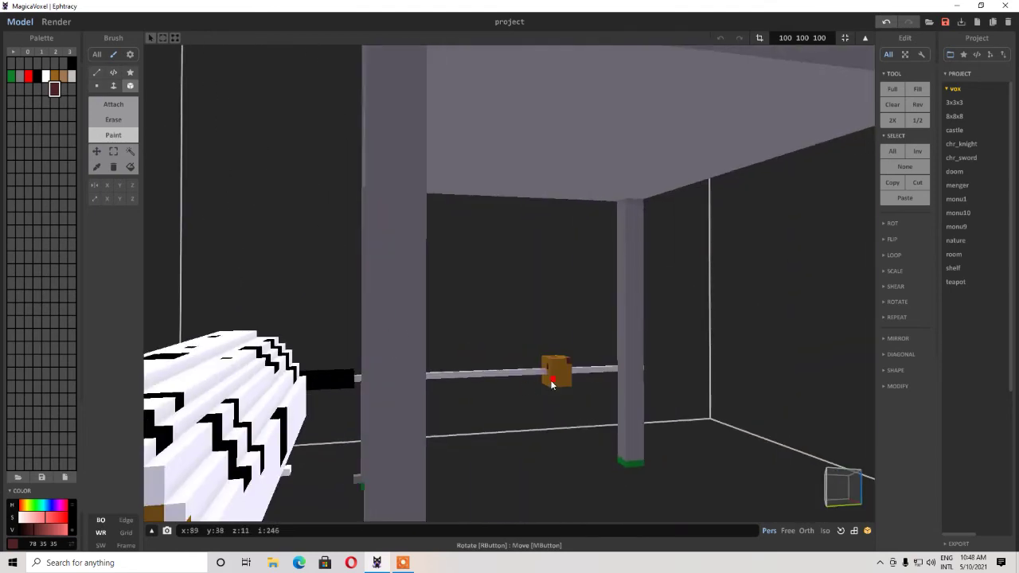
right_drag(566, 386, 512, 425)
Erase a few voxels at the meat block's corners to give it an irregular shape.
right_drag(430, 408, 374, 382)
click(113, 119)
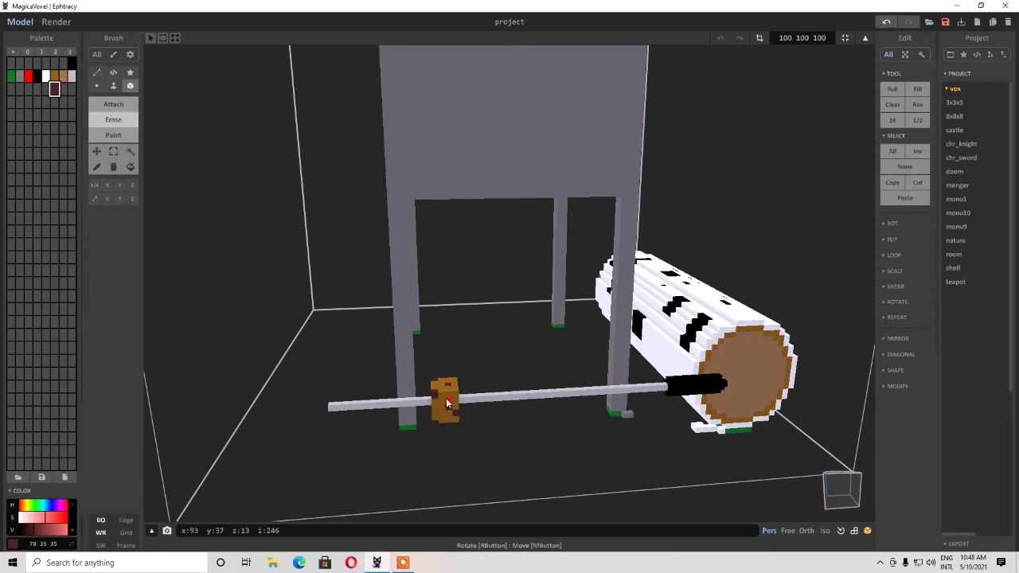
right_drag(466, 406, 427, 499)
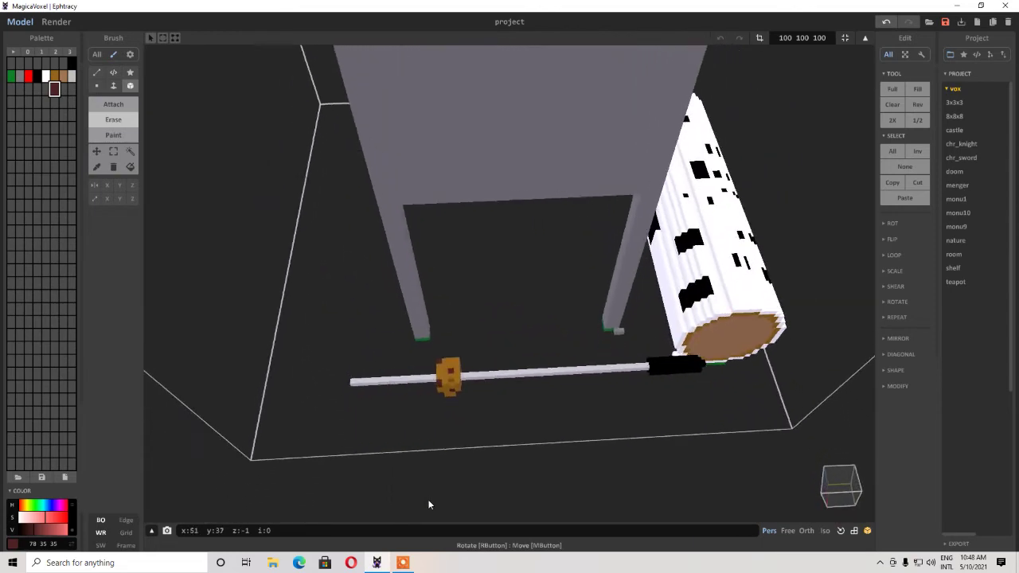
Select the spotted meat block and place a copy of it a short gap along the bar toward the handle.
click(113, 151)
right_drag(508, 473, 511, 476)
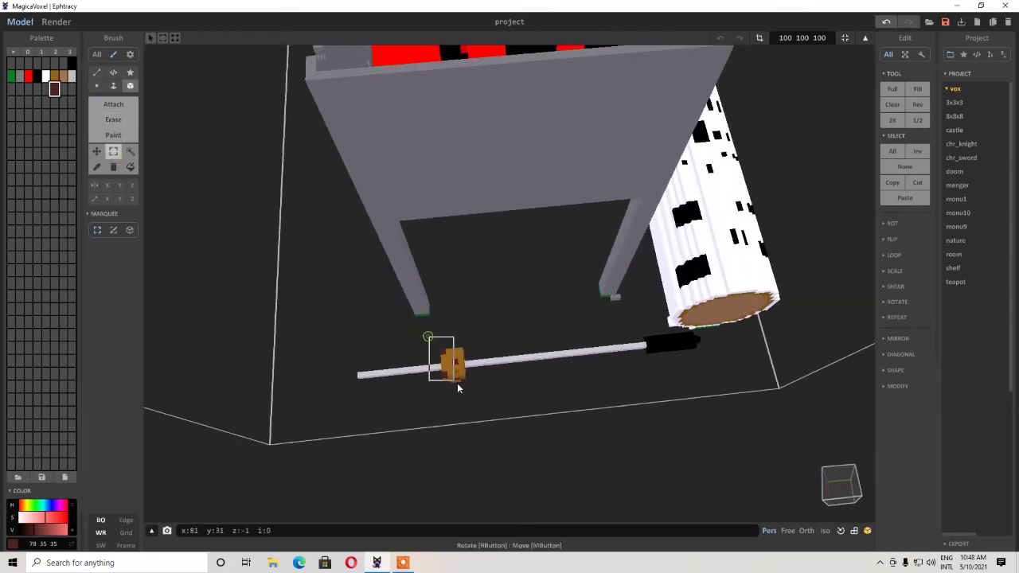
right_drag(475, 405, 493, 436)
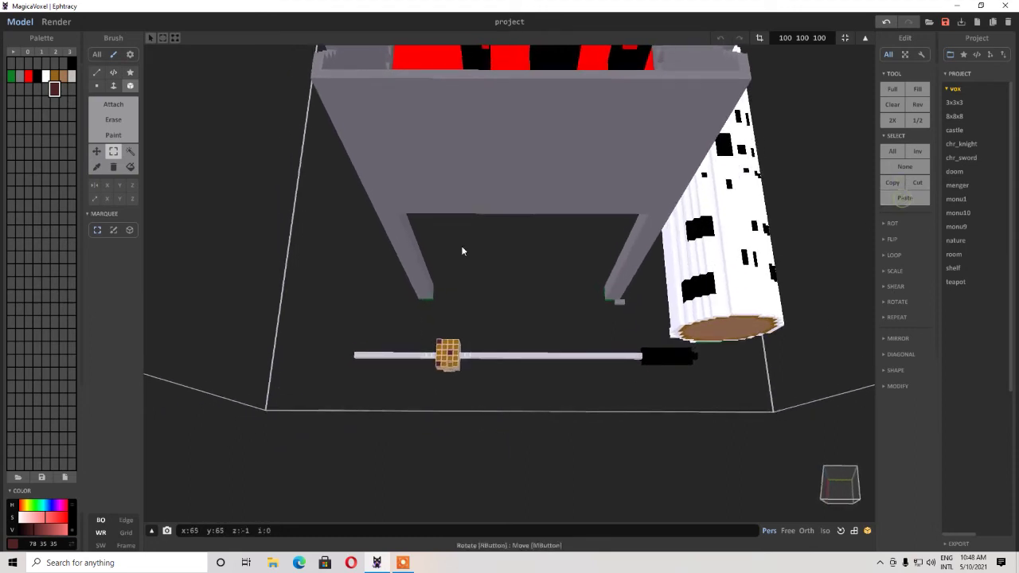
click(96, 151)
drag(451, 358, 483, 359)
Add three more evenly spaced copies of the meat block along the bar toward the handle, and clear the selection.
click(905, 197)
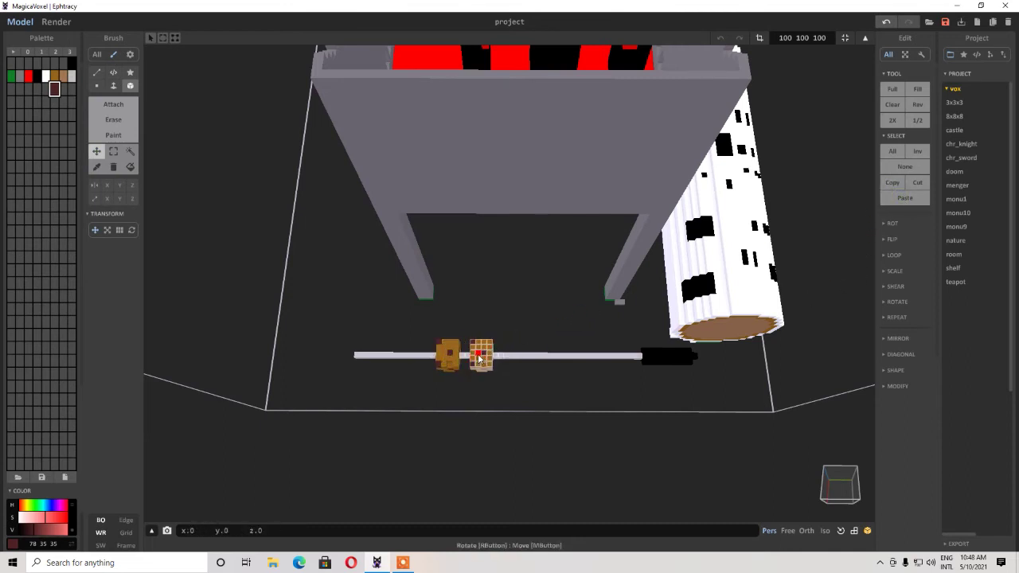
drag(481, 357, 512, 360)
click(892, 184)
click(896, 195)
drag(514, 357, 548, 360)
click(896, 184)
click(901, 196)
drag(556, 360, 586, 360)
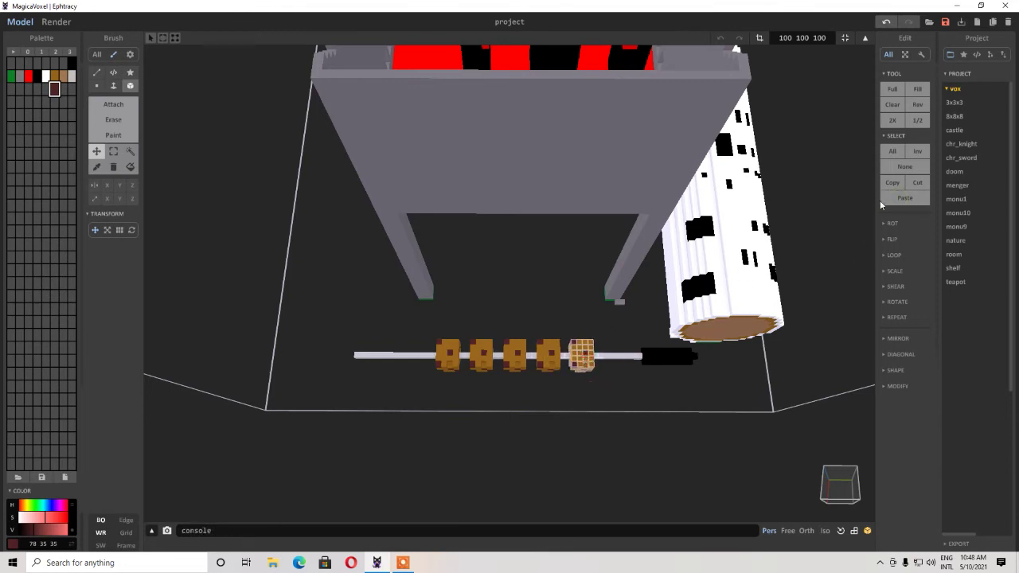
click(894, 165)
Select the whole skewer with its bar, meat chunks and black handle, and duplicate it in place.
right_drag(793, 371, 796, 382)
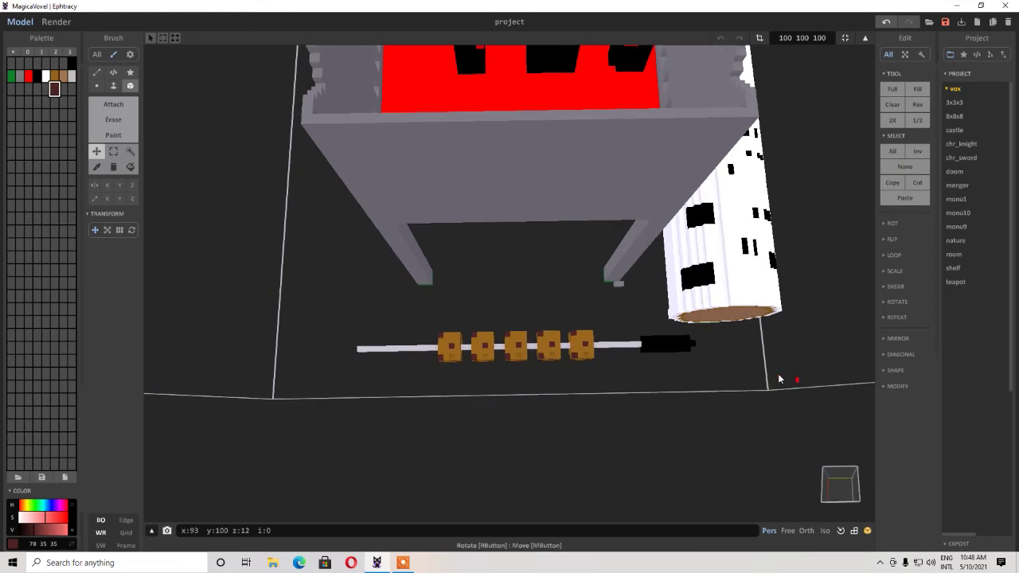
click(113, 151)
drag(345, 329, 705, 383)
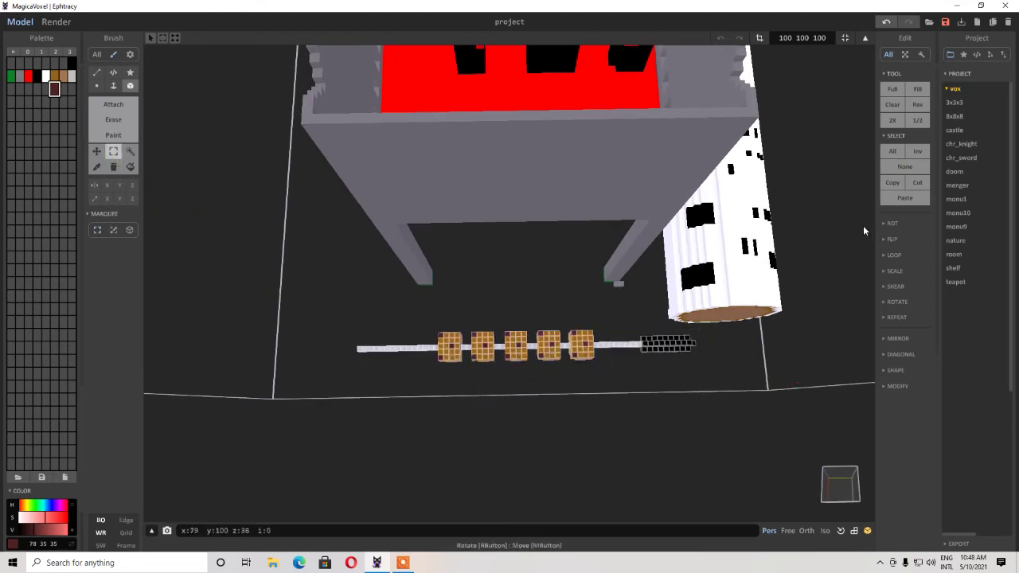
click(895, 184)
click(903, 201)
Raise the duplicated skewer straight up above the top of the grill, leaving the original on the ground.
right_drag(749, 381, 762, 293)
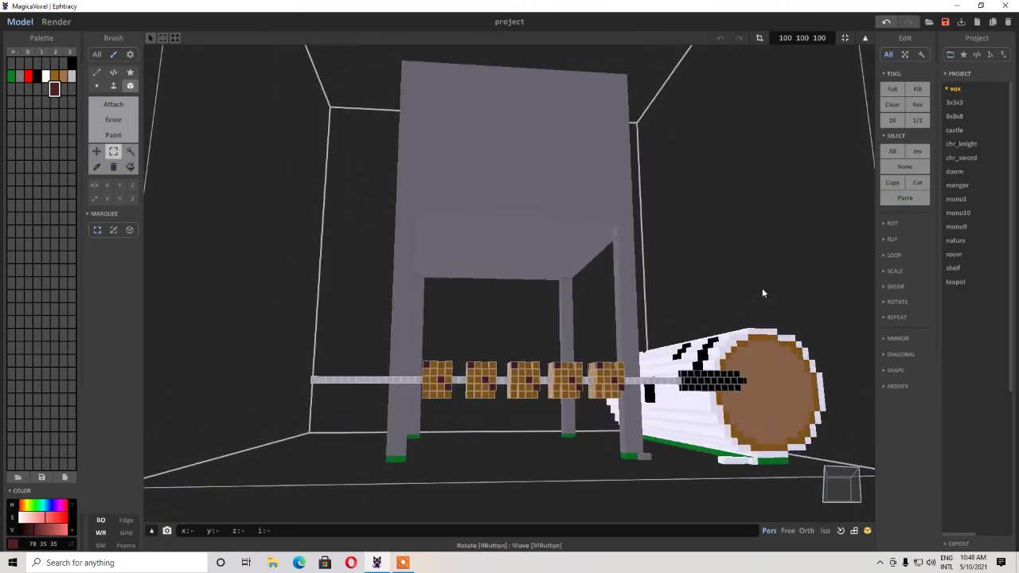
drag(506, 388, 522, 206)
key(ctrl+z)
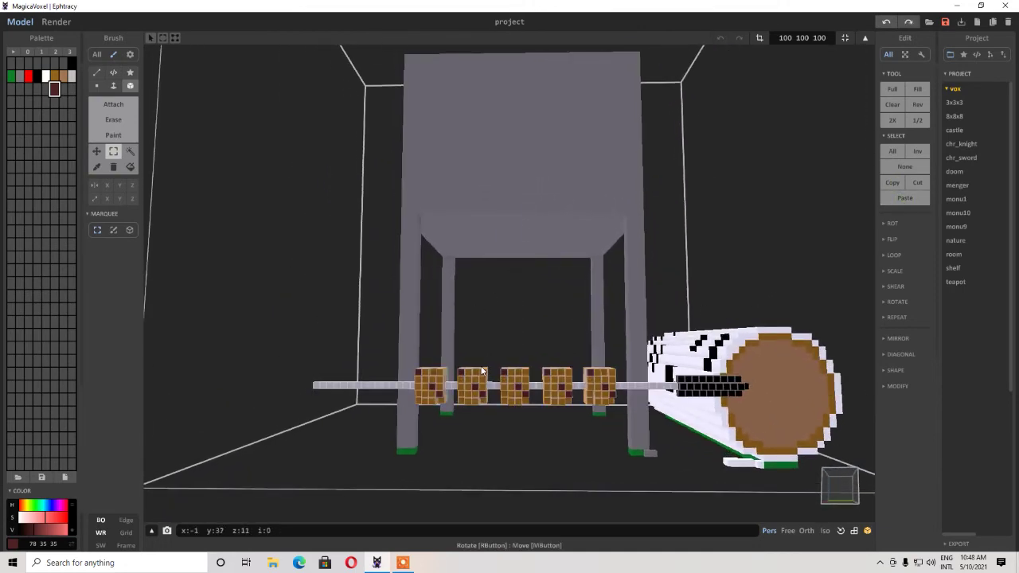
right_drag(514, 428, 513, 434)
click(97, 151)
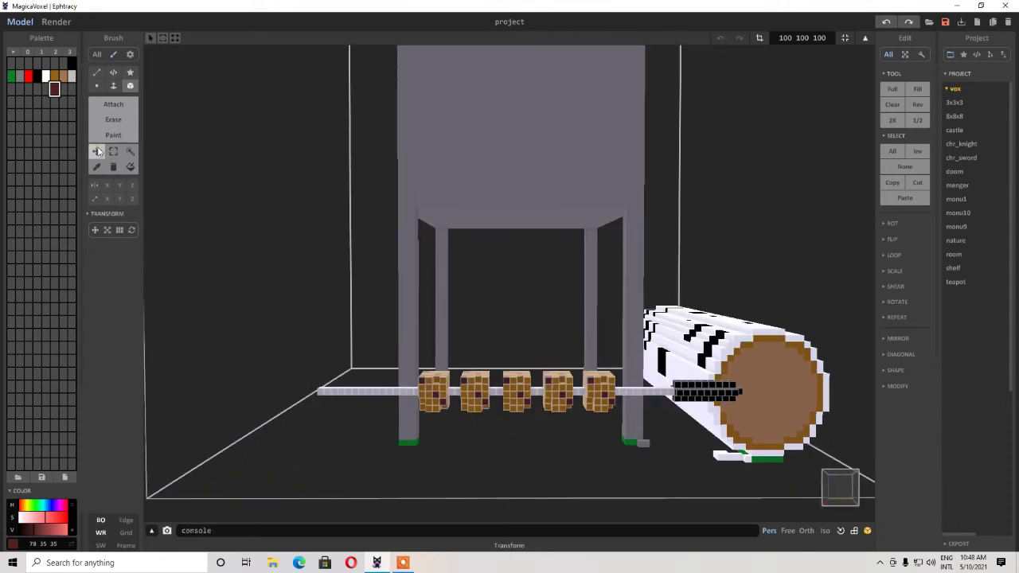
mouse_move(513, 404)
mouse_down()
mouse_move(509, 168)
mouse_move(520, 110)
mouse_up()
scroll(534, 257, down, 2)
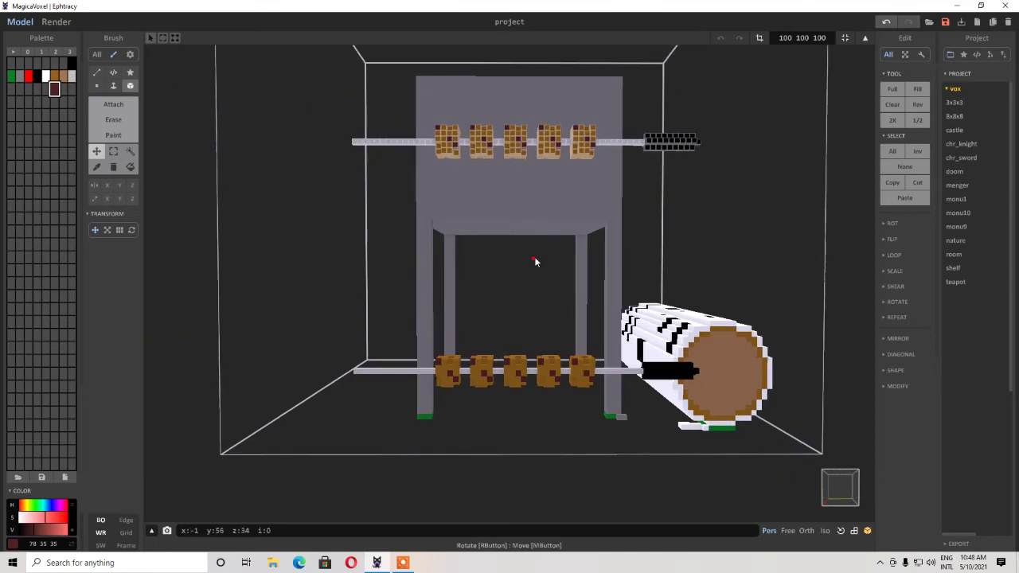
mouse_move(534, 256)
right_down()
mouse_move(514, 285)
mouse_move(519, 338)
mouse_move(525, 273)
right_up()
click(834, 487)
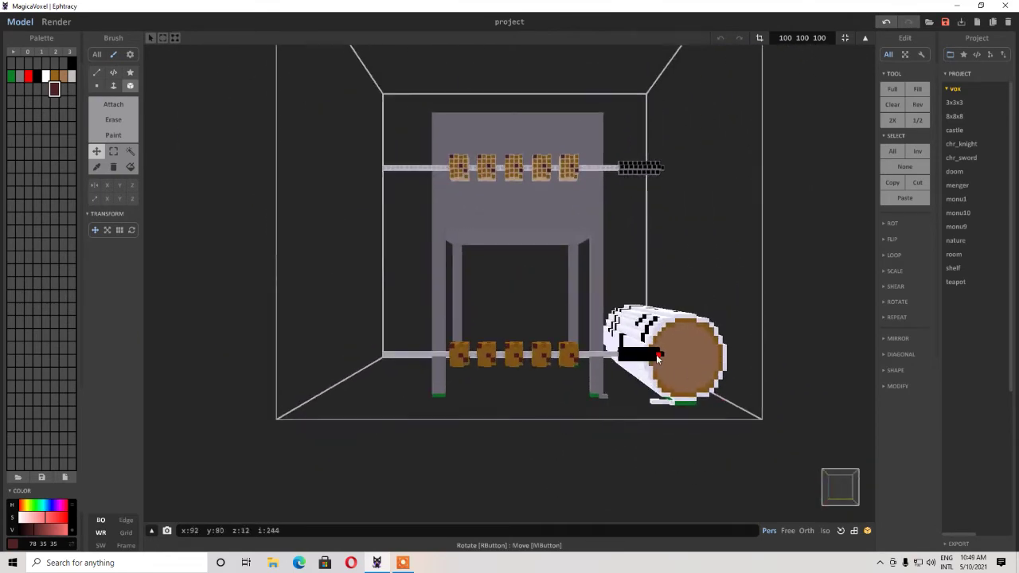
drag(527, 225, 532, 160)
Move the raised skewer 20 voxels inward so it lies across the near end of the coals.
right_drag(826, 476, 836, 494)
click(839, 487)
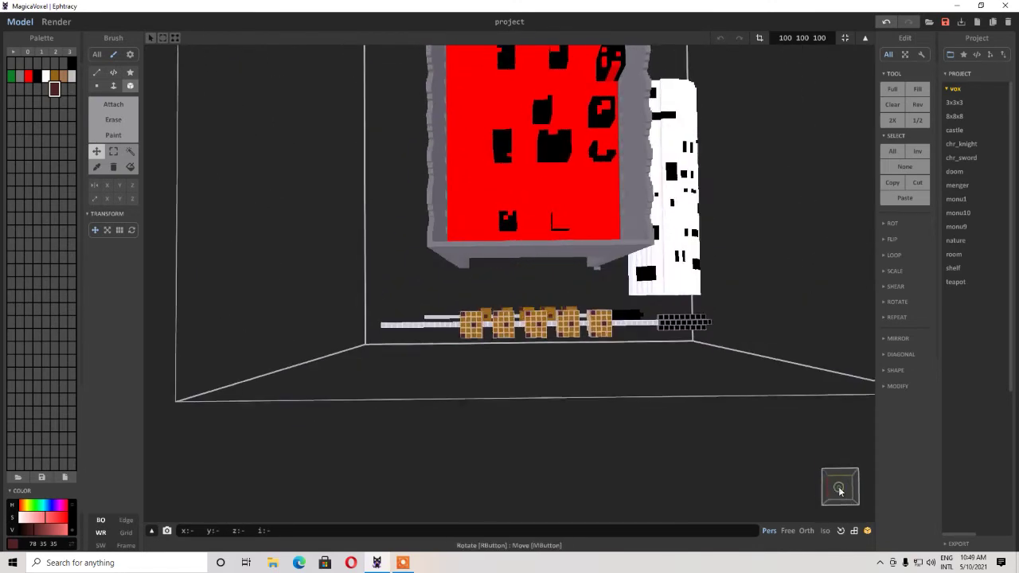
drag(564, 335, 562, 284)
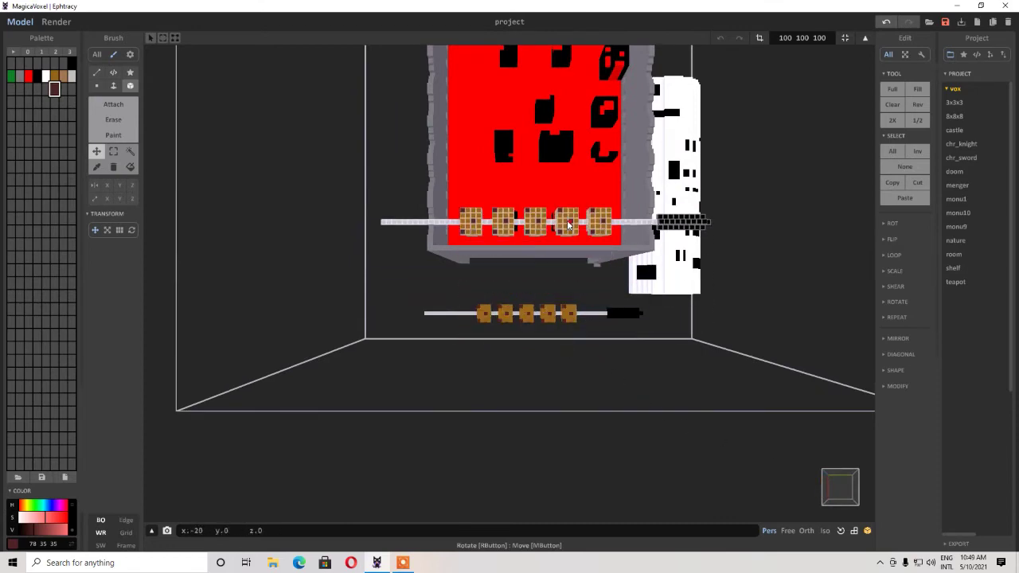
Duplicate the skewer across the coals, placing a second beside the first and a third beyond a one-skewer gap.
right_drag(562, 285, 442, 346)
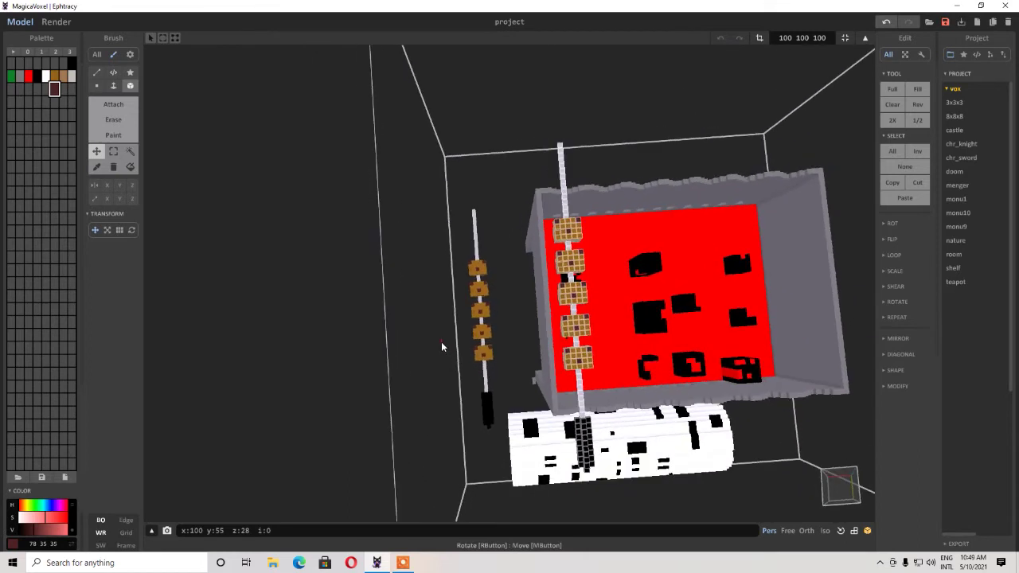
drag(573, 295, 612, 295)
click(891, 185)
click(904, 198)
drag(620, 268, 651, 259)
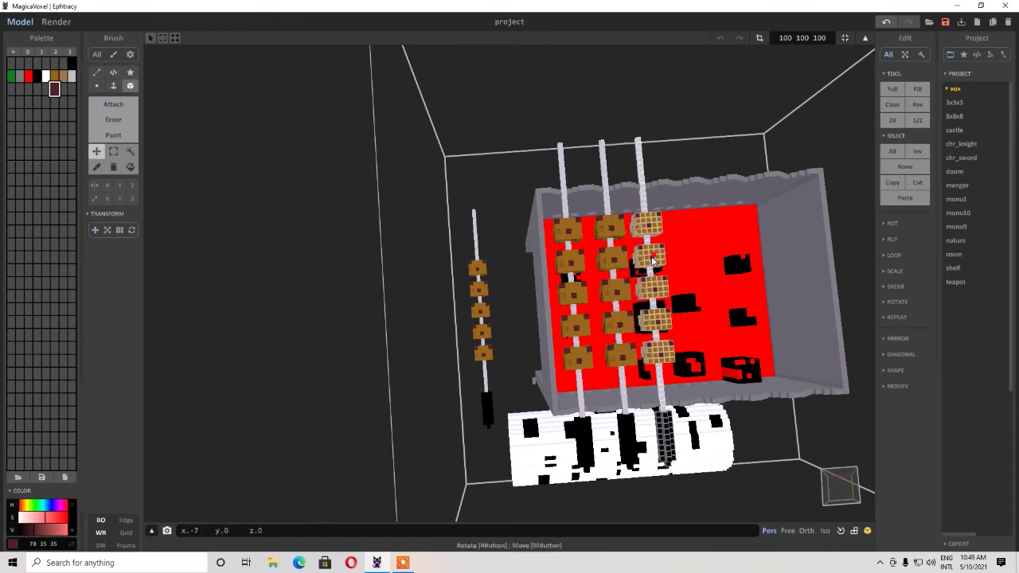
click(893, 204)
drag(648, 259, 679, 253)
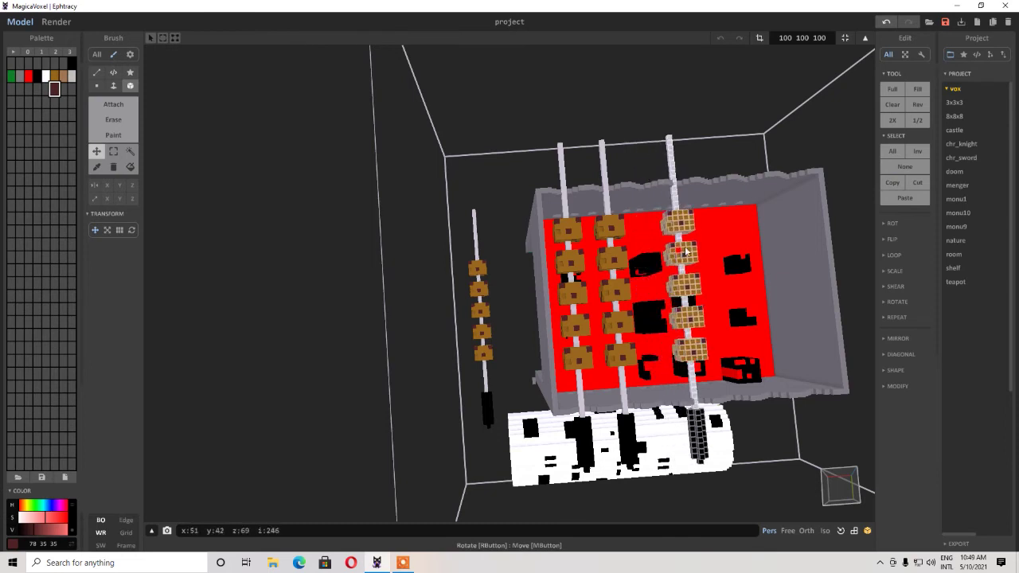
Copy the skewer again and place the copy across the far end of the grill.
click(885, 184)
click(892, 199)
drag(682, 259, 722, 250)
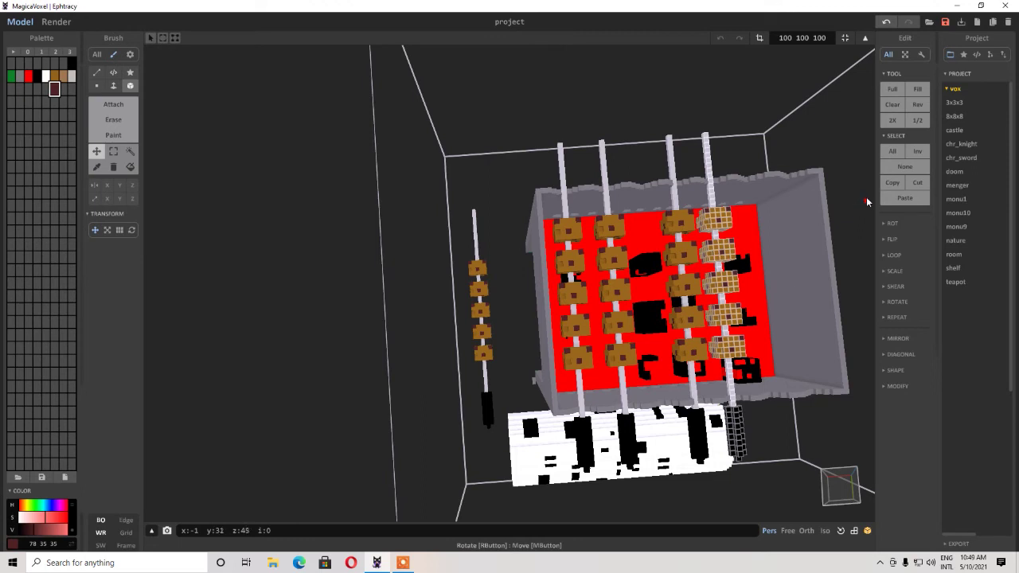
click(892, 183)
click(904, 198)
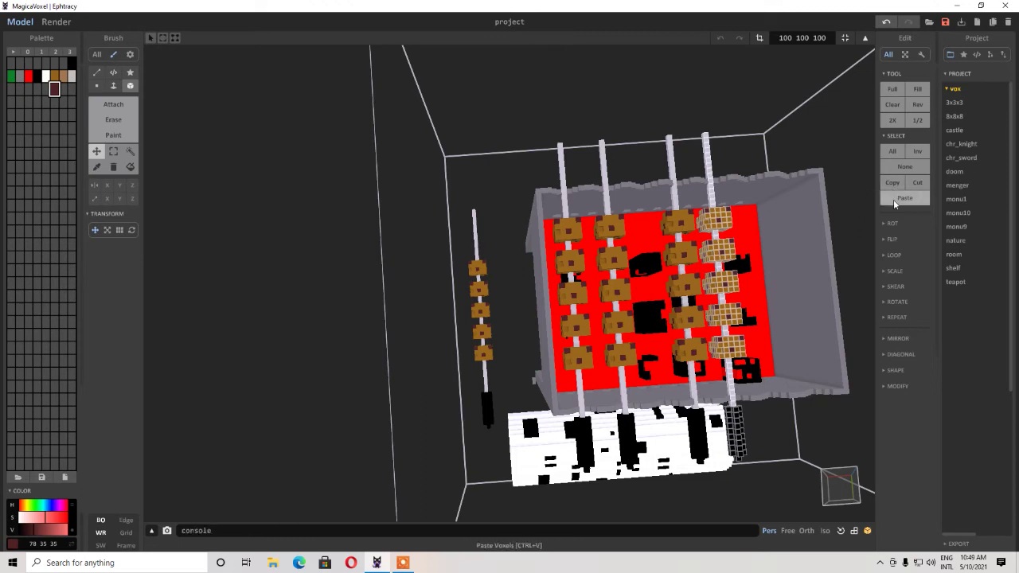
drag(726, 240, 764, 249)
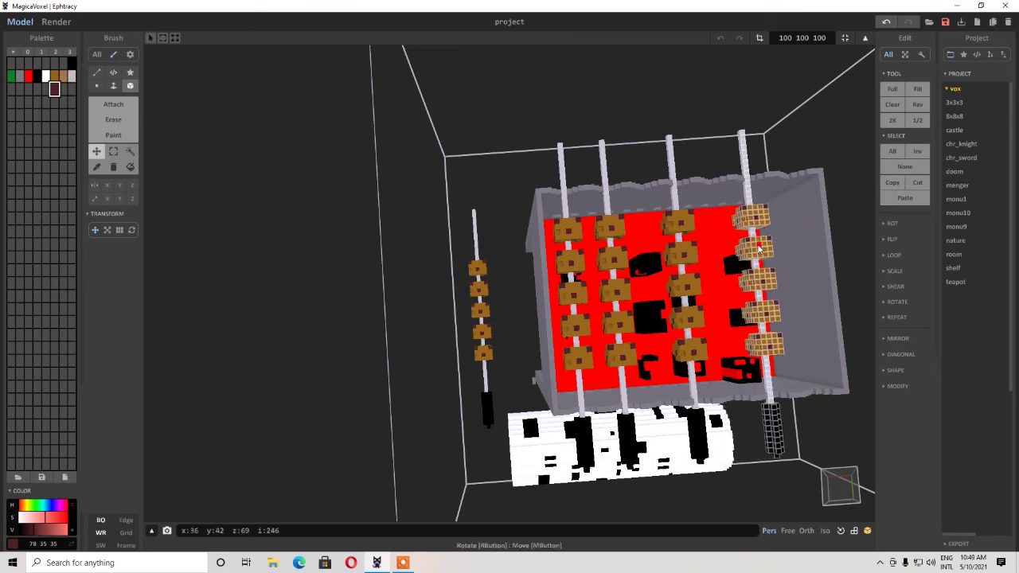
drag(761, 247, 807, 244)
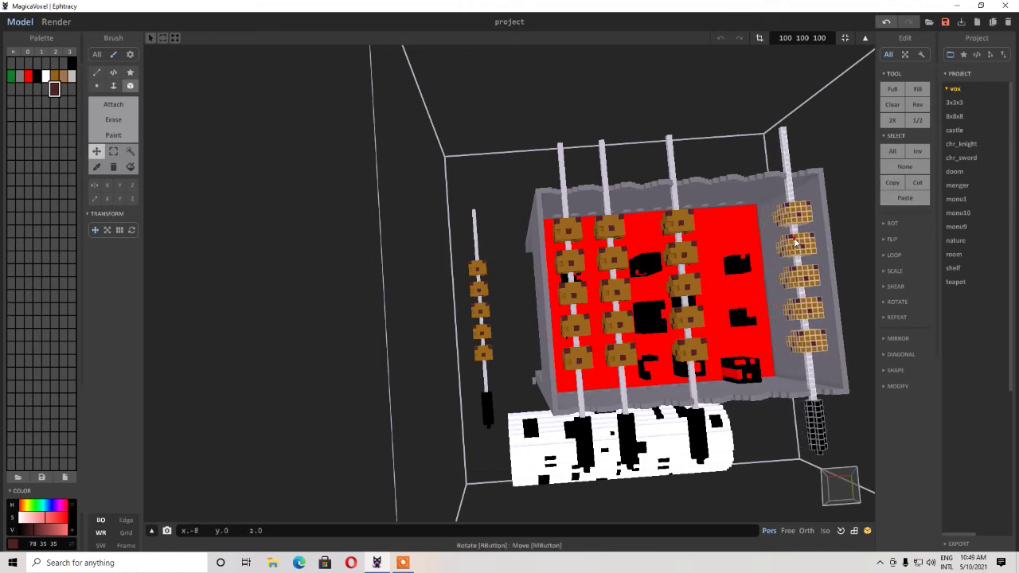
Add two more skewer copies, evenly filling the space between the far-end skewer and the third one.
click(883, 183)
drag(802, 219, 757, 221)
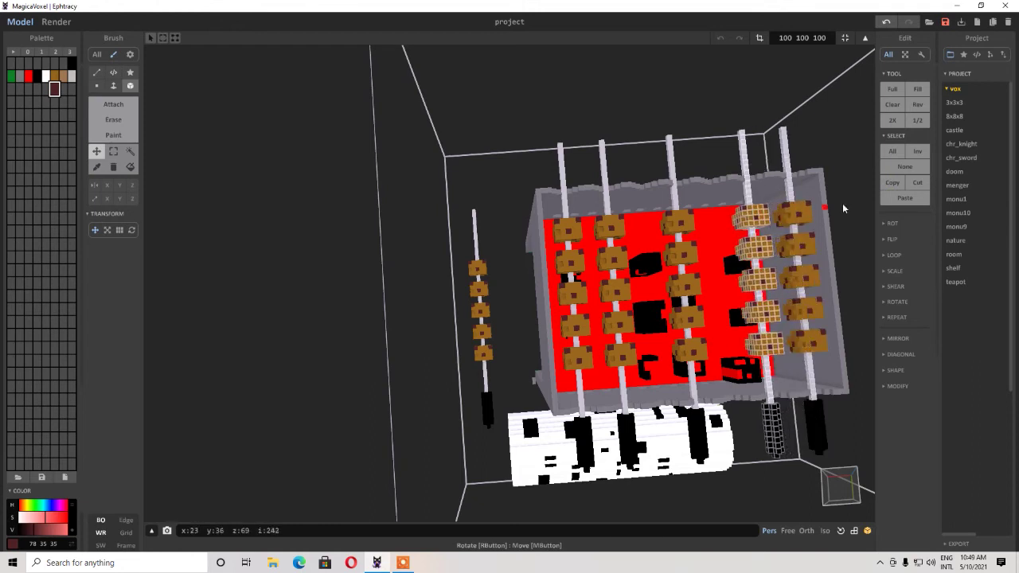
drag(748, 219, 724, 213)
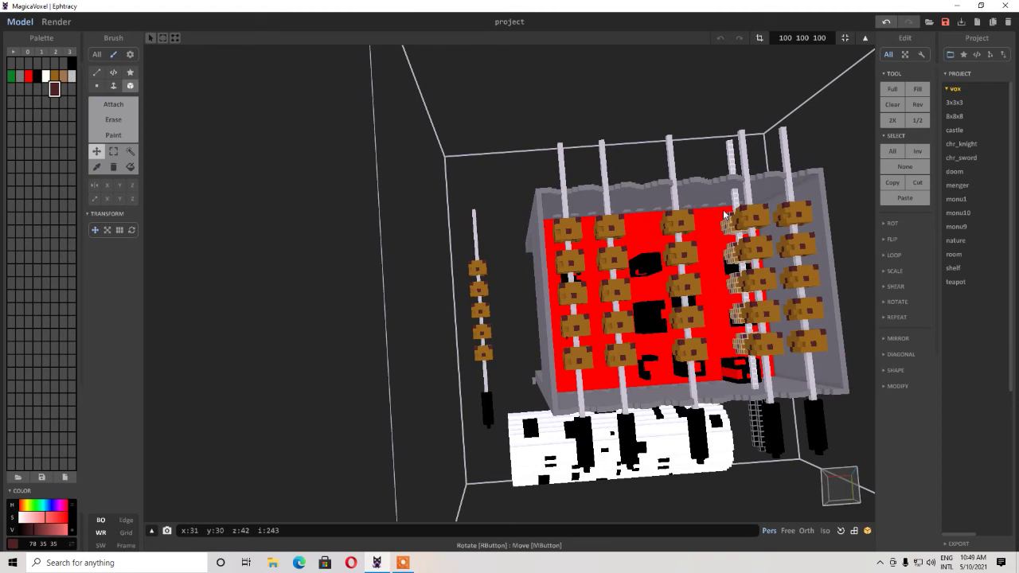
key(ctrl+z)
click(899, 197)
drag(756, 244, 715, 253)
click(899, 198)
drag(715, 288, 713, 280)
key(ctrl+z)
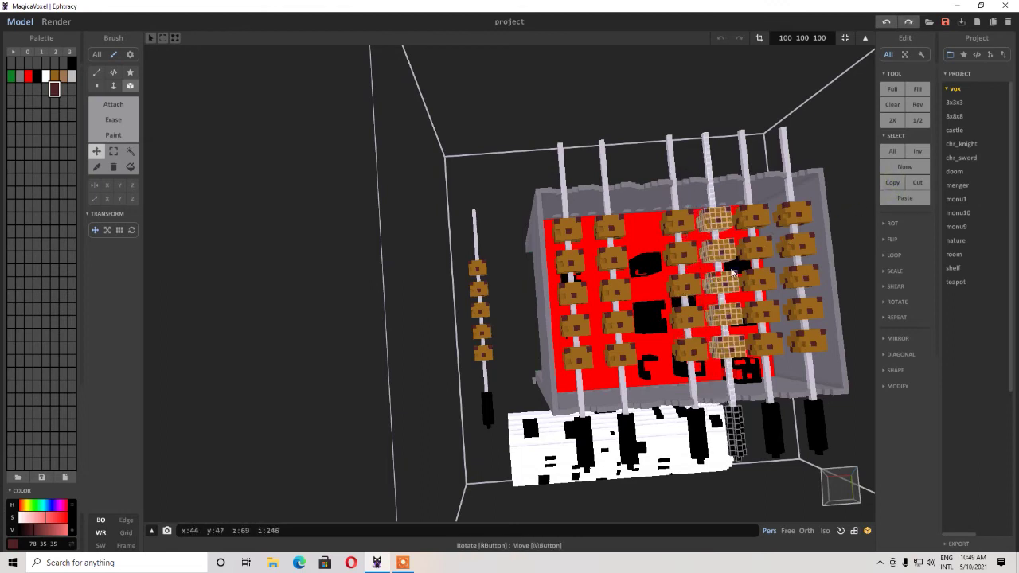
Paste another skewer copy and move it into the remaining gap between the second and third skewers.
click(891, 198)
drag(724, 252, 656, 254)
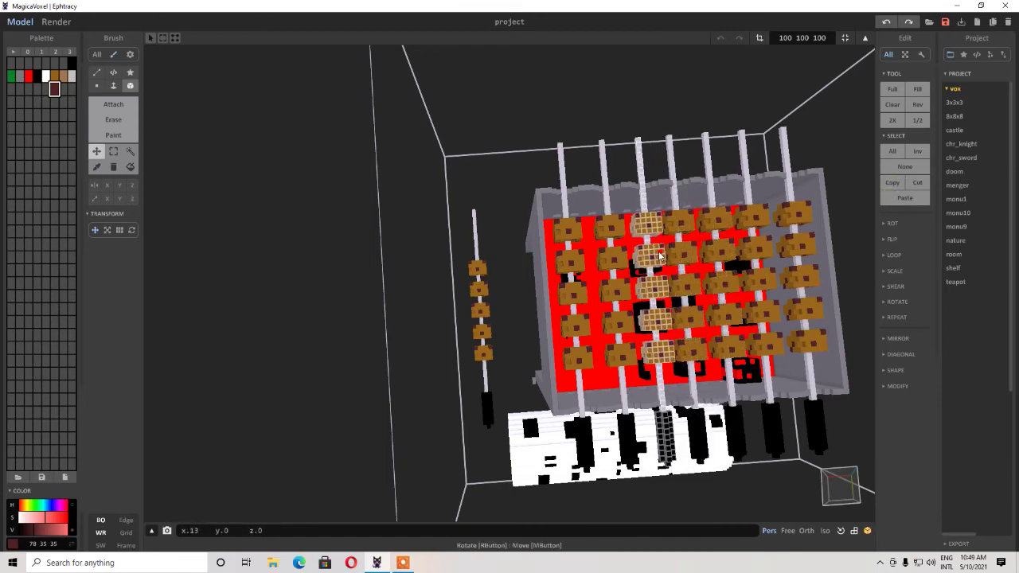
right_drag(568, 320, 601, 313)
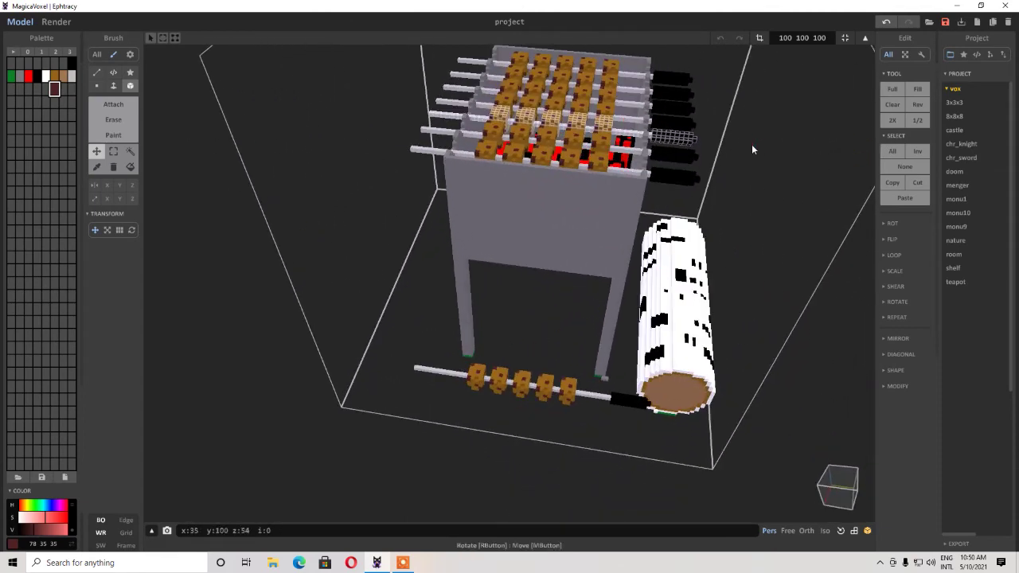
Box-select the spare skewer lying in front of the grill and delete it.
right_drag(813, 182, 761, 327)
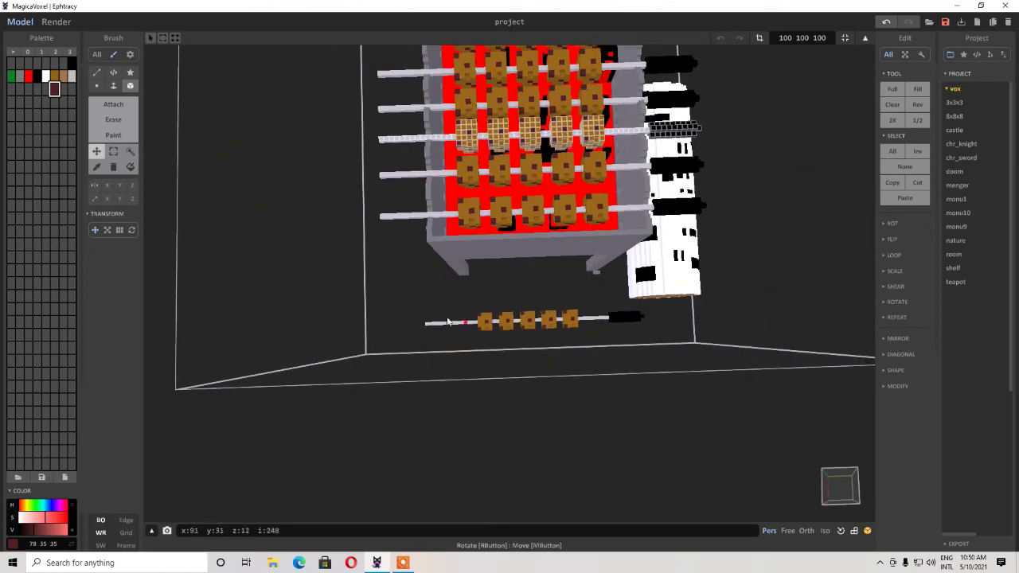
click(114, 151)
right_drag(524, 340, 516, 343)
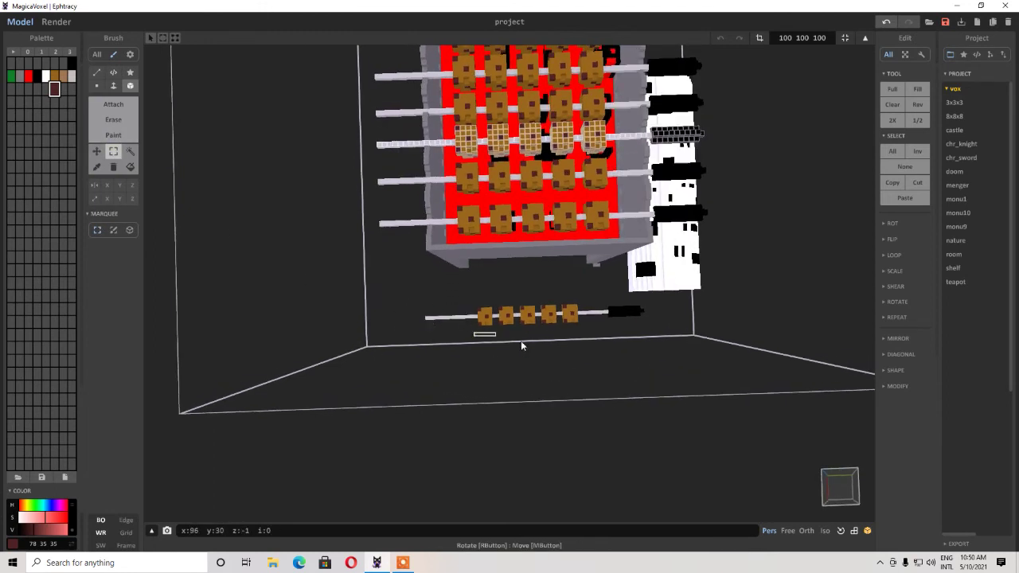
drag(413, 305, 662, 334)
key(Delete)
right_drag(703, 264, 689, 203)
Cover the entire floor of the model with a green ground layer using the Face tool in attach mode.
click(113, 104)
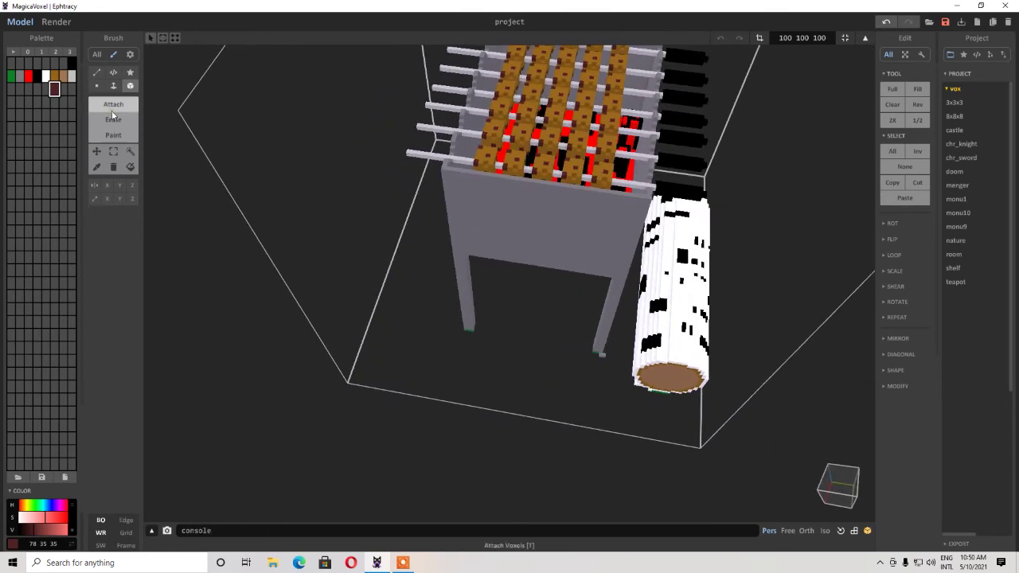
click(10, 75)
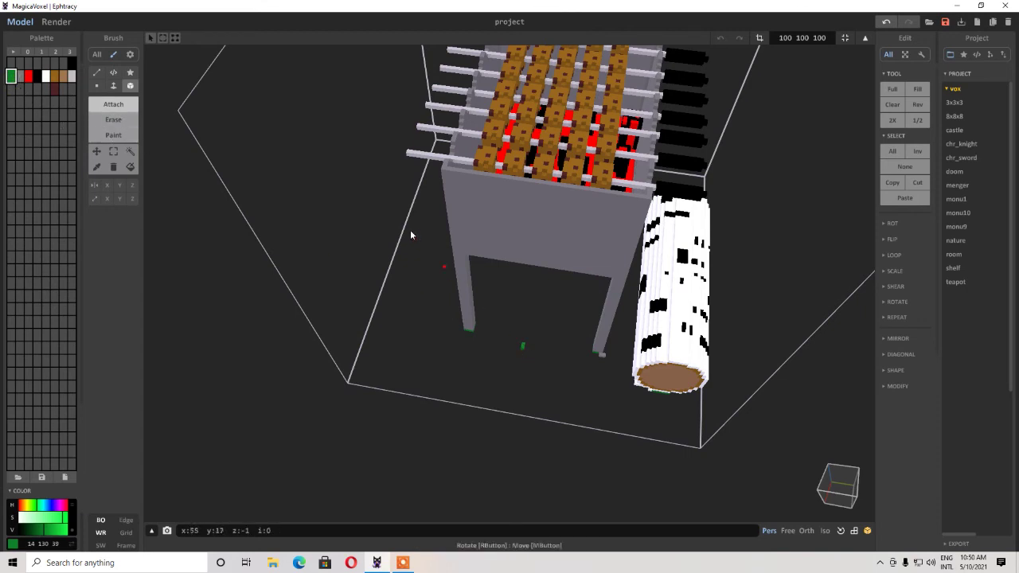
key(f)
click(439, 349)
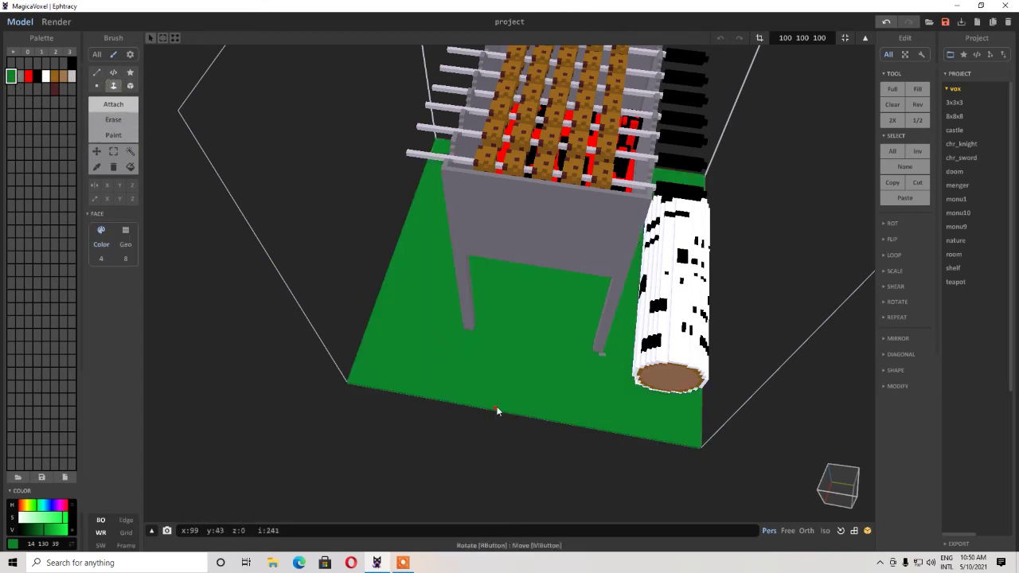
right_drag(496, 410, 380, 331)
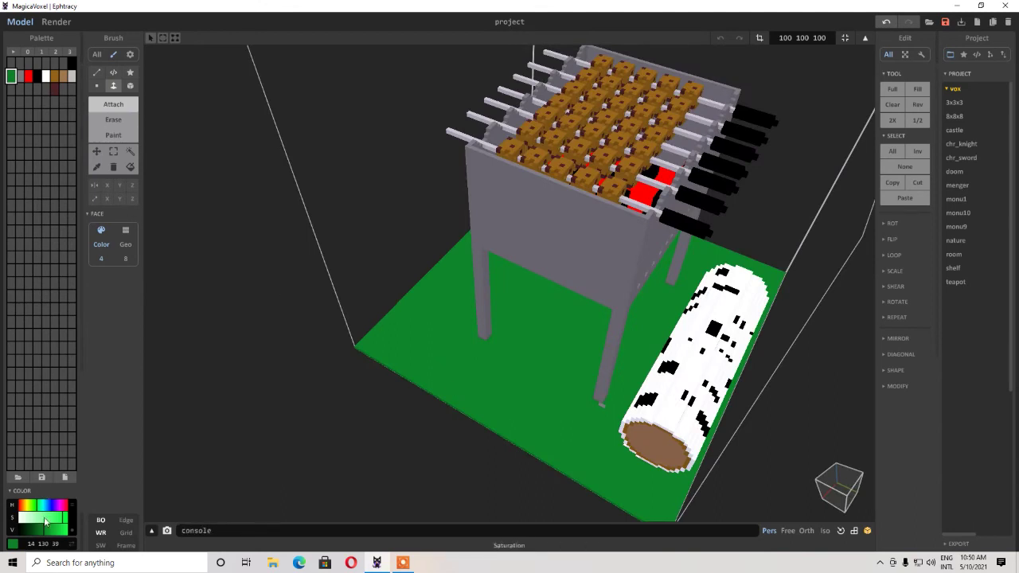
Mix a dark green (25, 75, 23) in an empty palette slot and box-paint a rectangular patch near the grass corner.
click(20, 89)
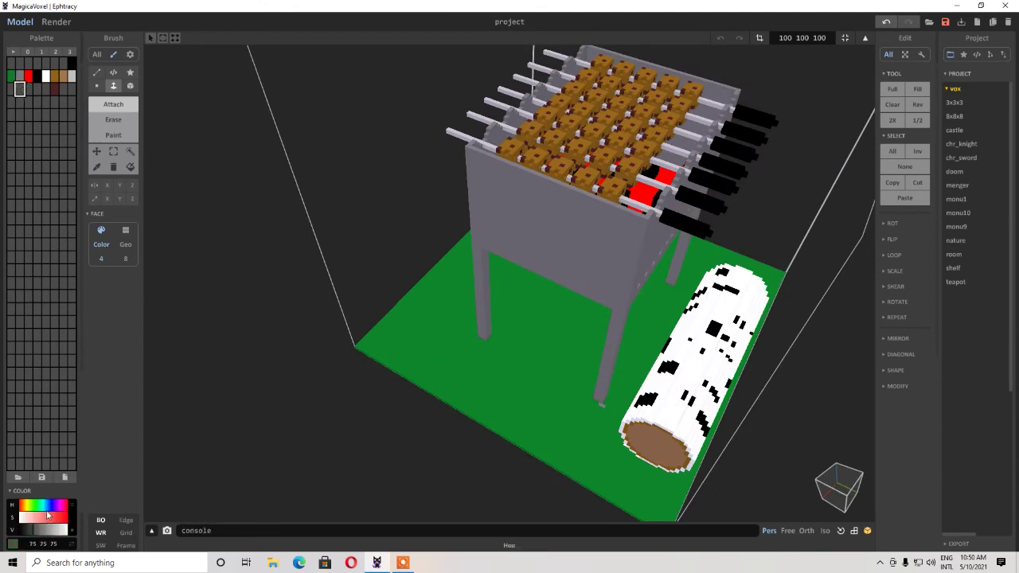
drag(44, 519, 52, 517)
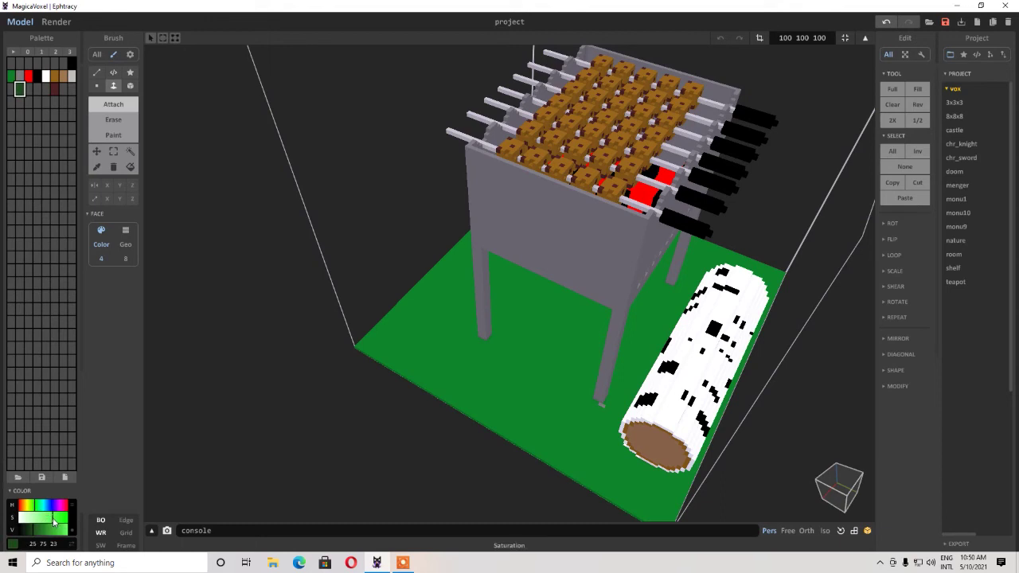
click(113, 135)
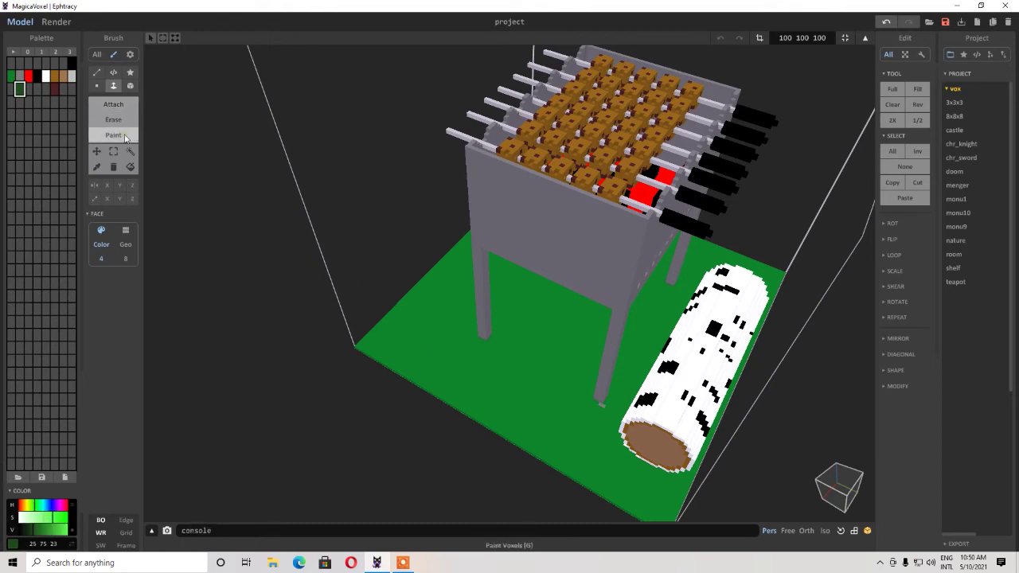
click(130, 85)
drag(402, 316, 427, 333)
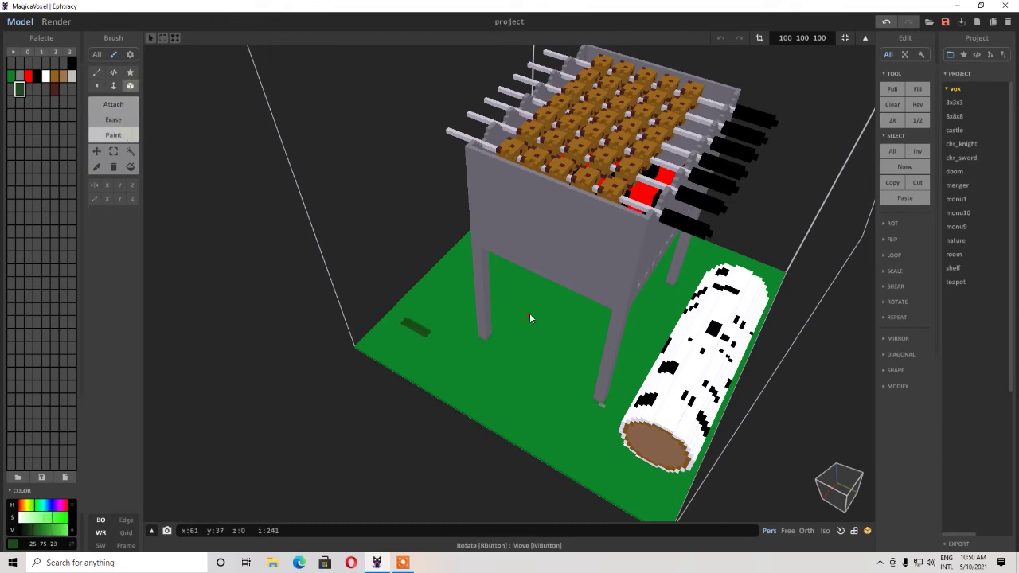
Paint more dark green rectangular patches across the grass beneath the grill and around the log and legs.
right_drag(580, 402, 573, 402)
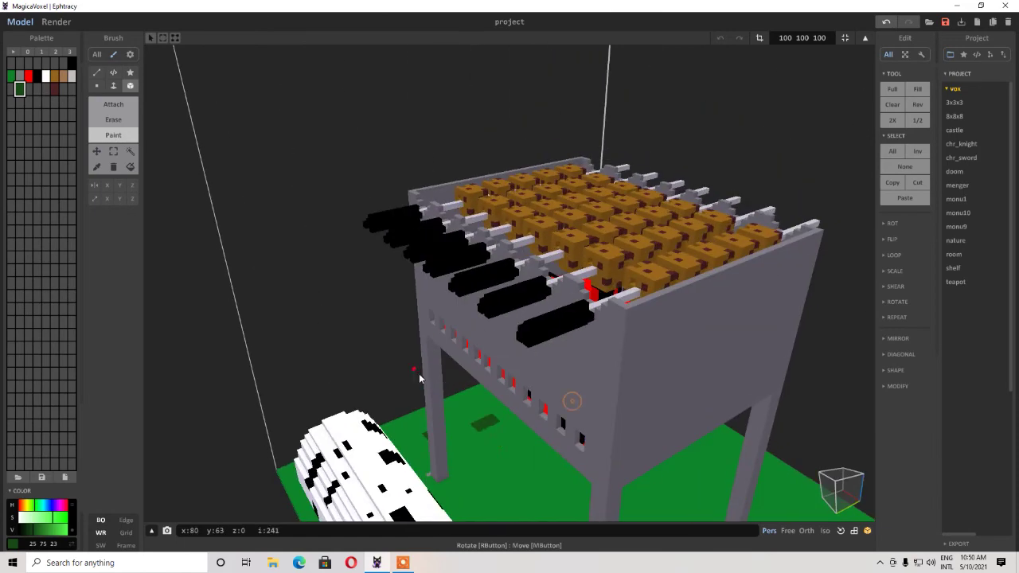
right_drag(569, 468, 538, 382)
drag(573, 413, 607, 440)
drag(725, 428, 738, 436)
right_drag(674, 508, 564, 359)
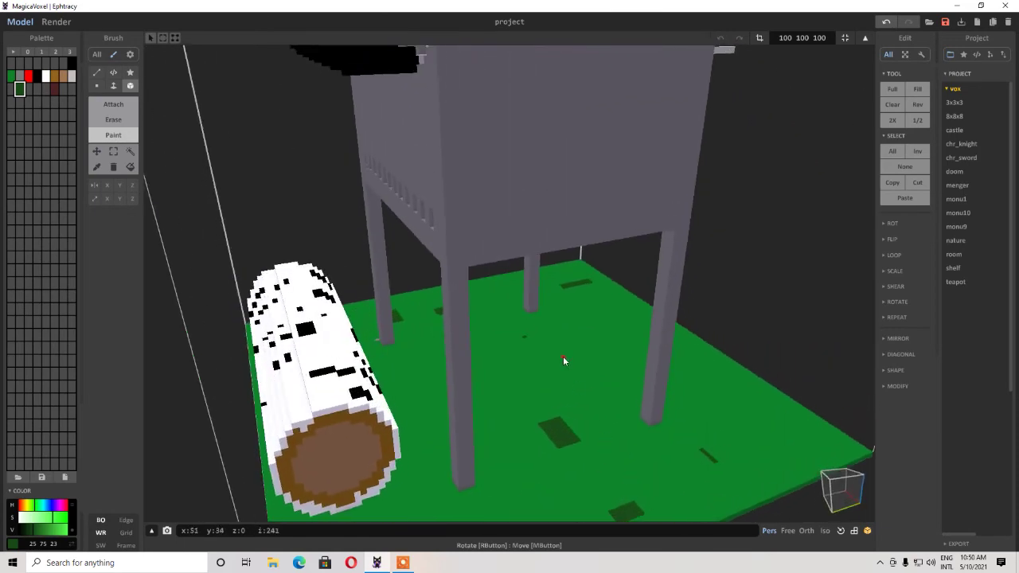
drag(733, 412, 764, 432)
drag(502, 370, 489, 374)
scroll(501, 456, down, 5)
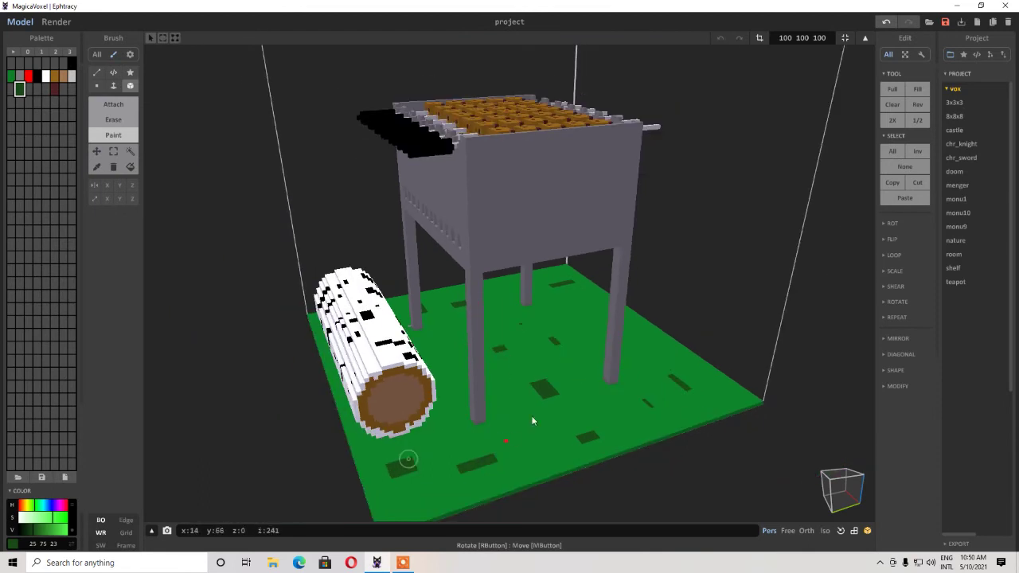
Paint additional dark green patches, including a large one, on the grass on the grill side opposite the log.
right_drag(698, 374, 611, 373)
drag(581, 357, 581, 398)
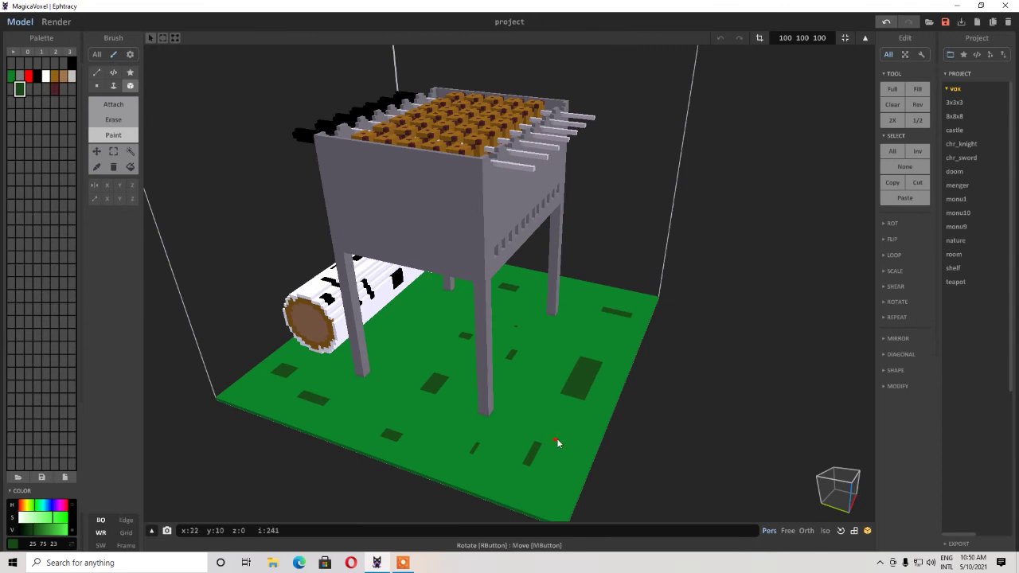
drag(558, 443, 583, 471)
click(536, 500)
click(539, 355)
click(595, 336)
Sample the red of the glowing coals as the active color.
scroll(585, 291, down, 5)
right_drag(584, 294, 295, 306)
click(97, 168)
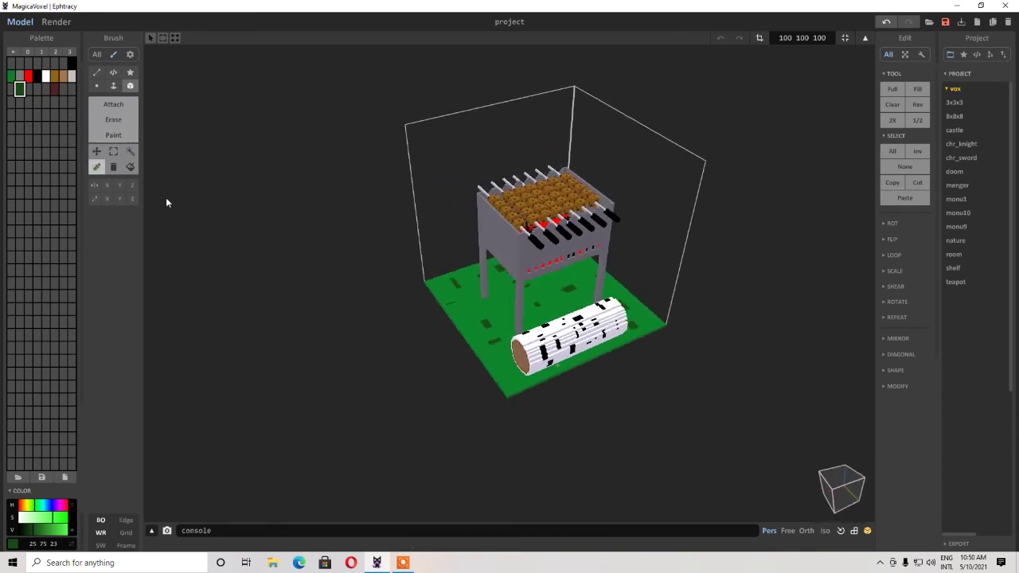
scroll(336, 293, up, 4)
scroll(374, 290, up, 2)
right_drag(415, 285, 484, 281)
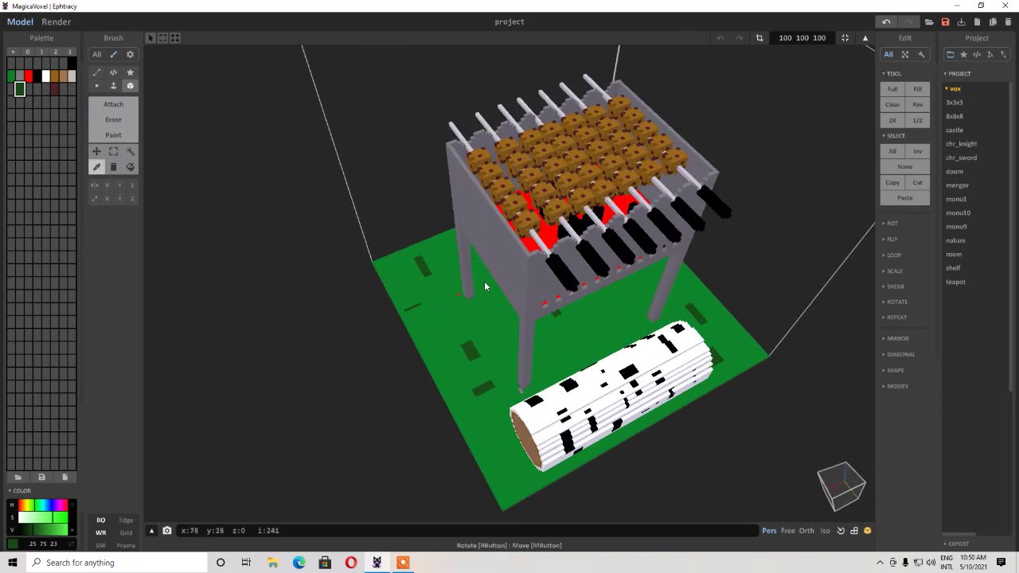
click(533, 250)
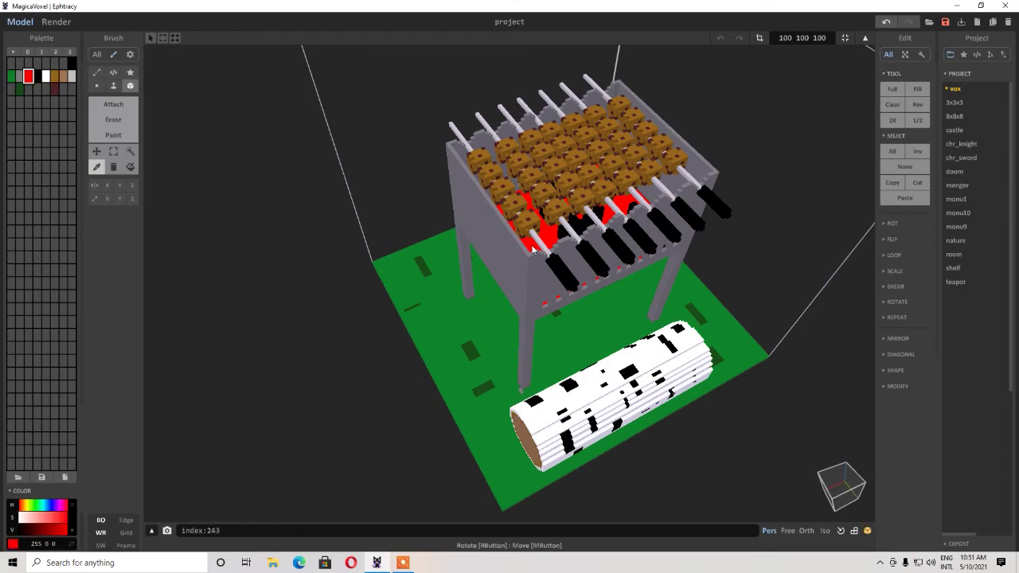
Switch to rendering and dim the scene by setting sun intensity to 20 and sky intensity to 21.
click(56, 21)
mouse_move(375, 391)
right_down()
mouse_move(516, 373)
mouse_move(261, 357)
mouse_move(134, 292)
right_up()
drag(117, 152, 97, 156)
right_drag(323, 295, 334, 312)
drag(117, 203, 94, 205)
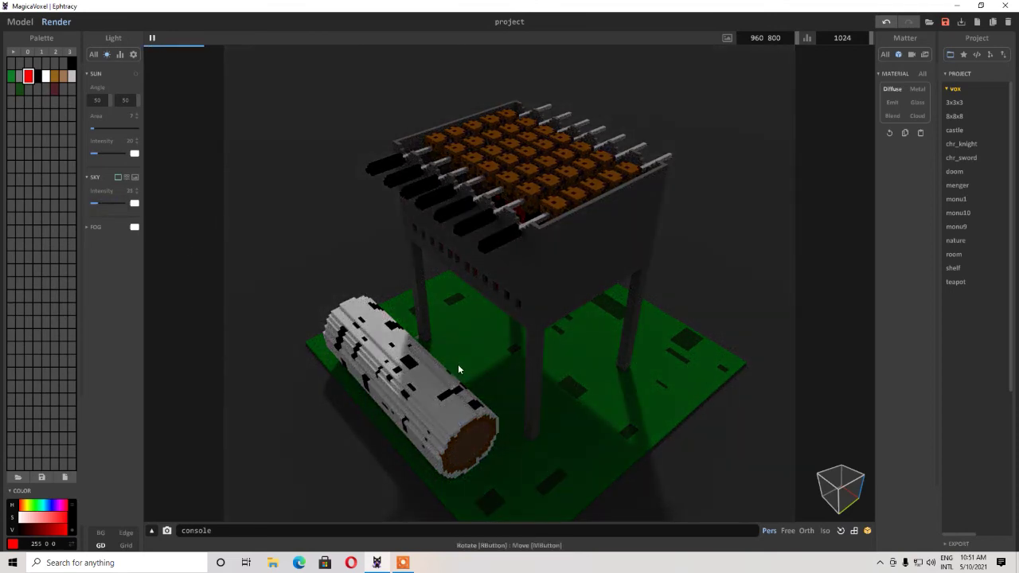
middle_drag(457, 364, 438, 369)
right_drag(438, 369, 493, 384)
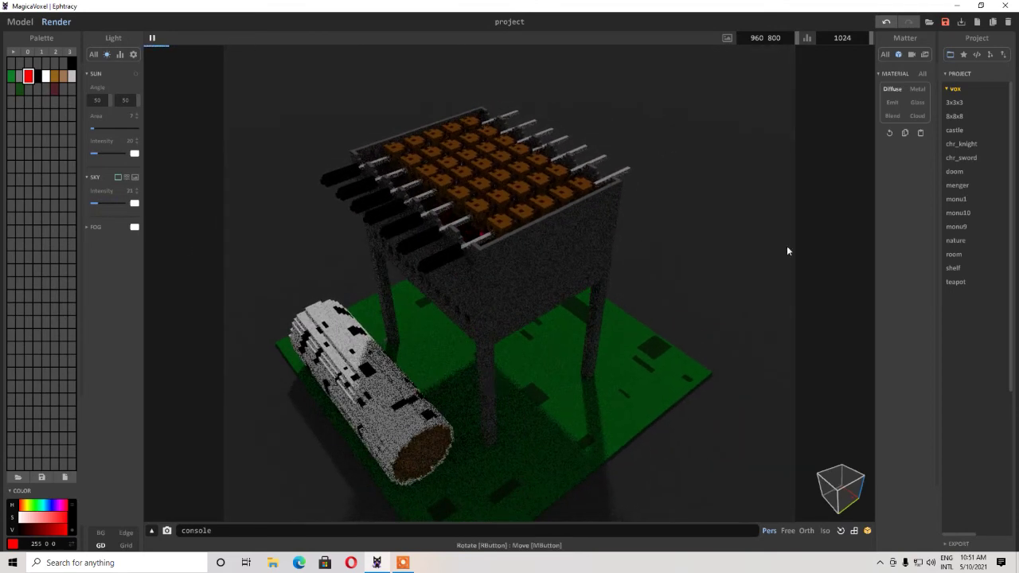
Make the red coal color emissive with power 2 and emission about 23, and check the glow from the other side.
click(892, 101)
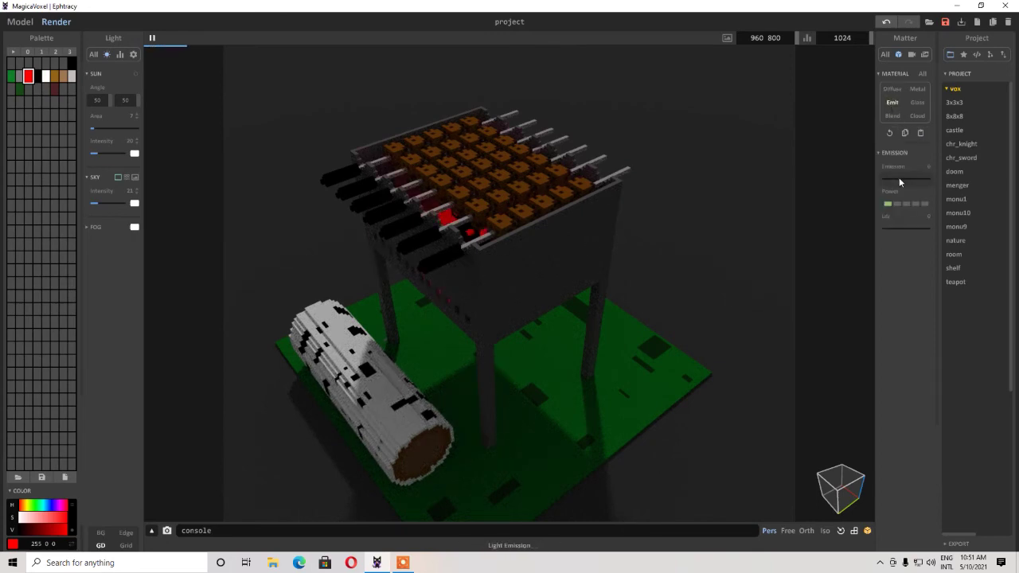
drag(898, 178, 903, 179)
click(906, 204)
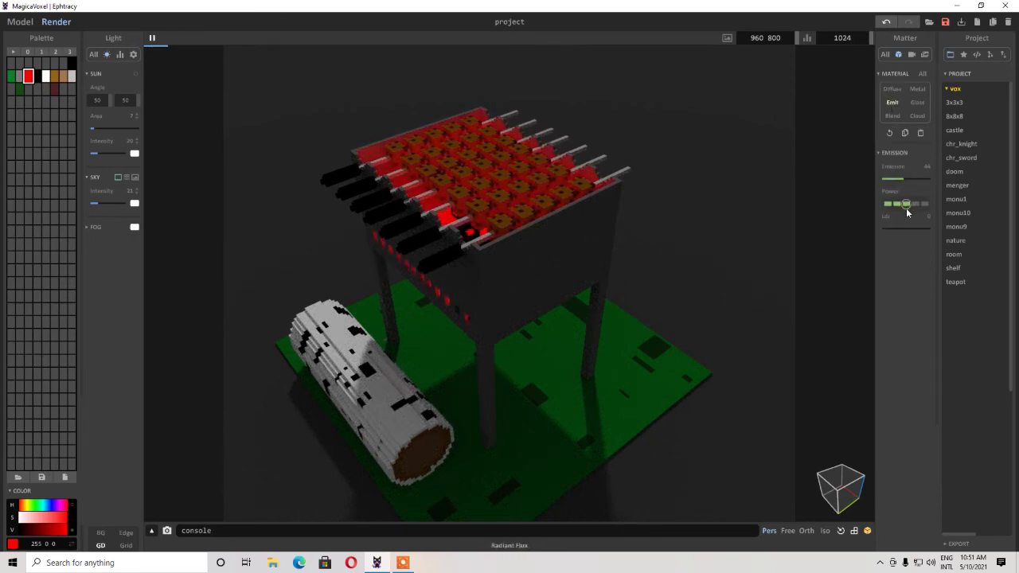
click(897, 204)
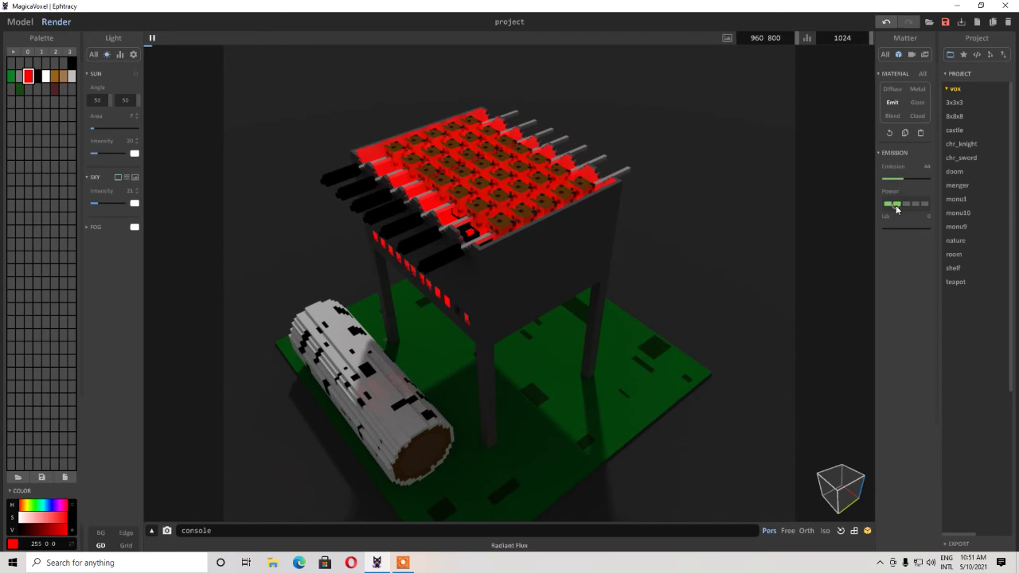
drag(902, 178, 894, 180)
right_drag(769, 266, 644, 276)
middle_drag(643, 272, 674, 318)
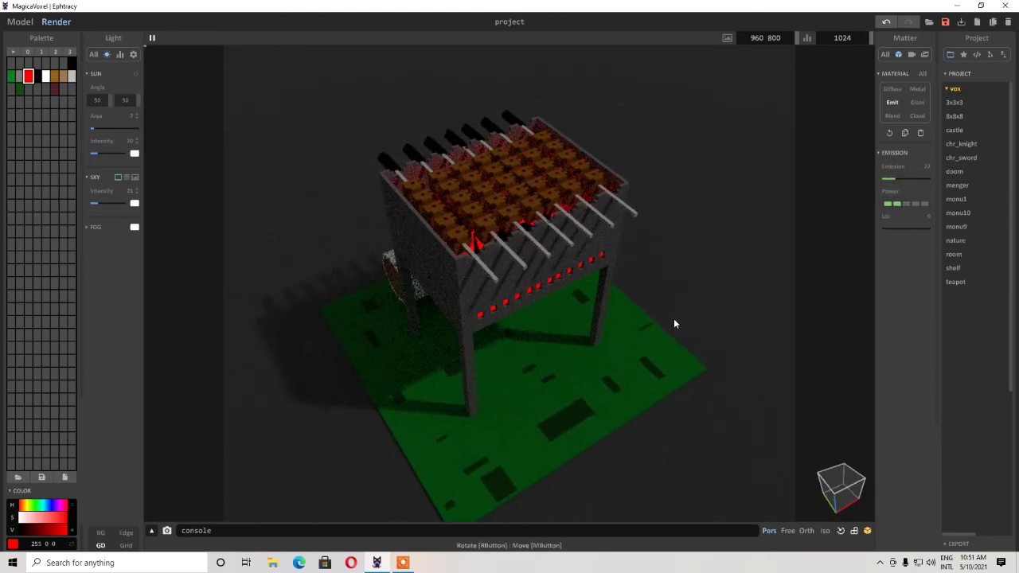
scroll(674, 318, up, 2)
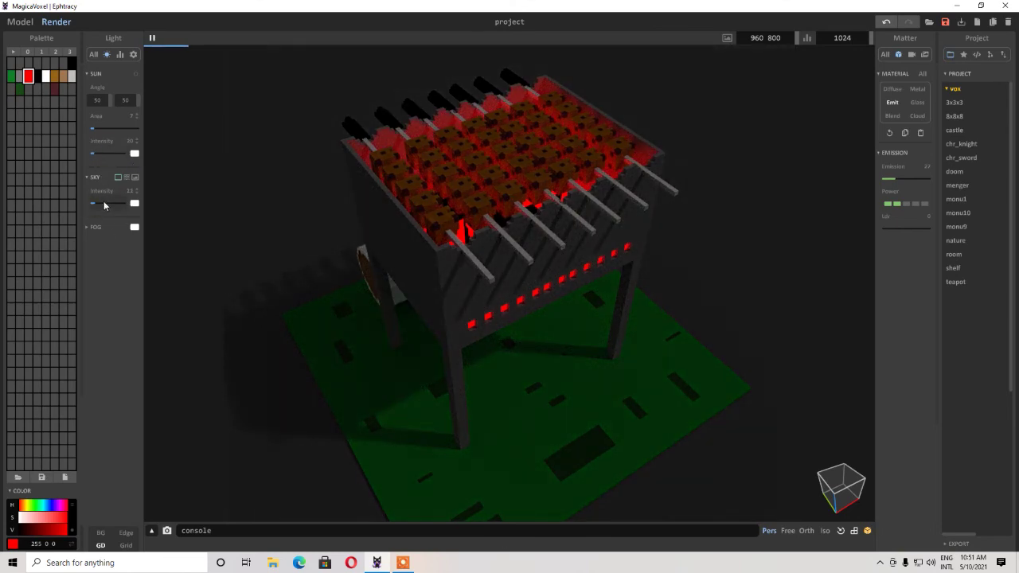
Color the render ground a medium green with hue 117 and saturation 235.
click(134, 55)
click(95, 116)
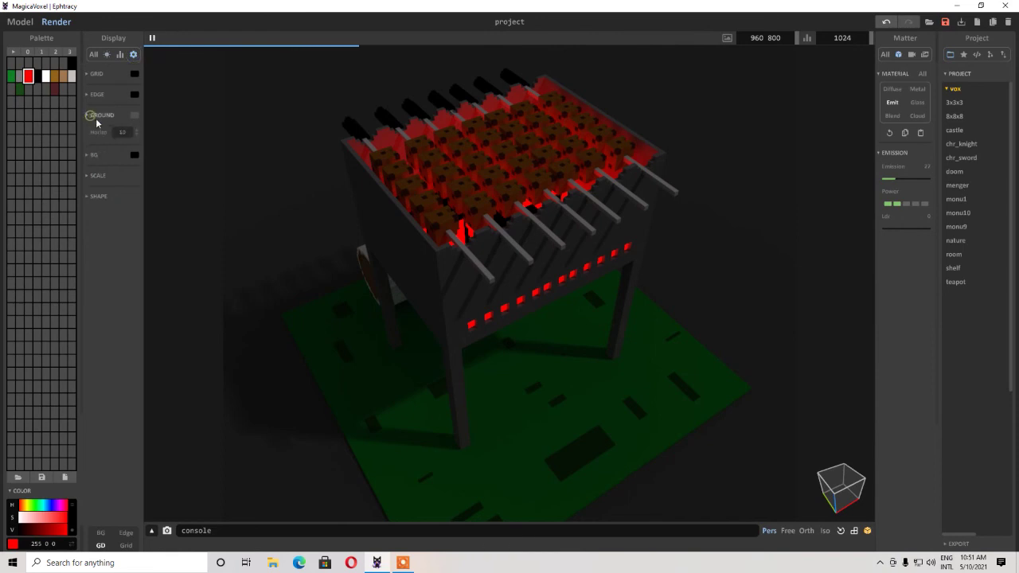
click(135, 117)
click(178, 122)
drag(183, 135, 206, 135)
click(188, 148)
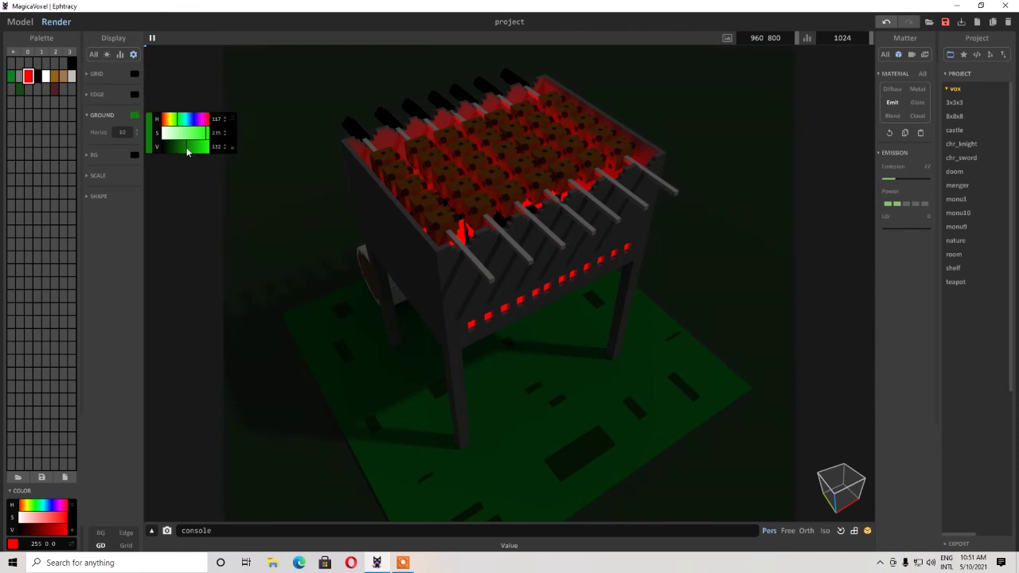
click(187, 146)
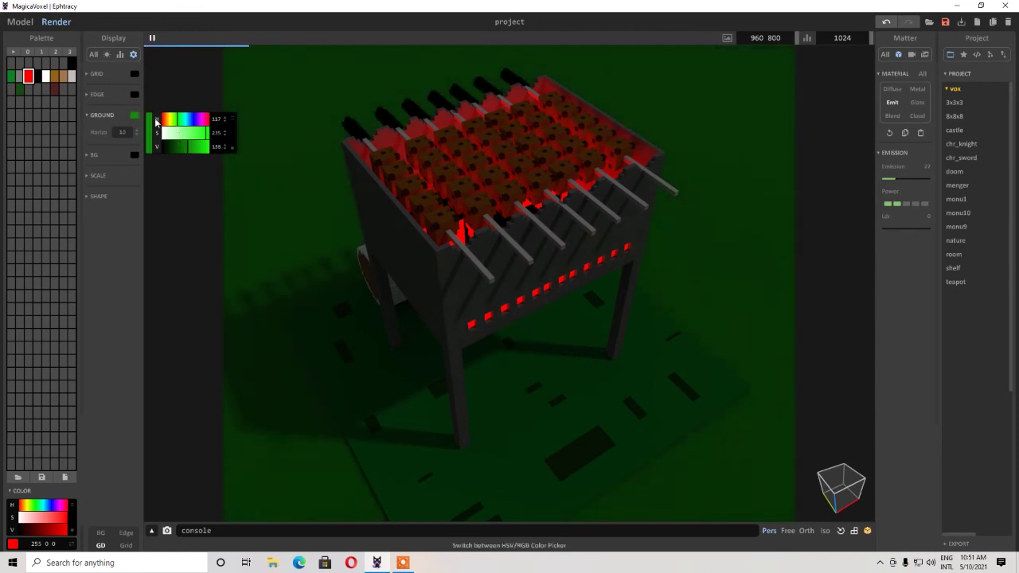
Change the render ground to a dark yellowish brown with hue 43 and a slightly darker value.
click(169, 120)
click(184, 148)
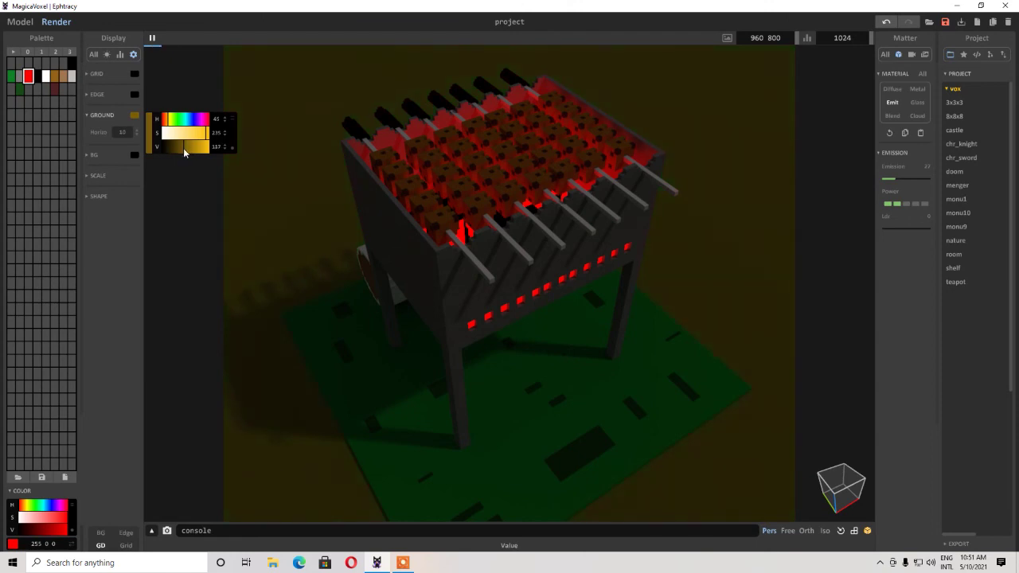
right_drag(323, 263, 338, 275)
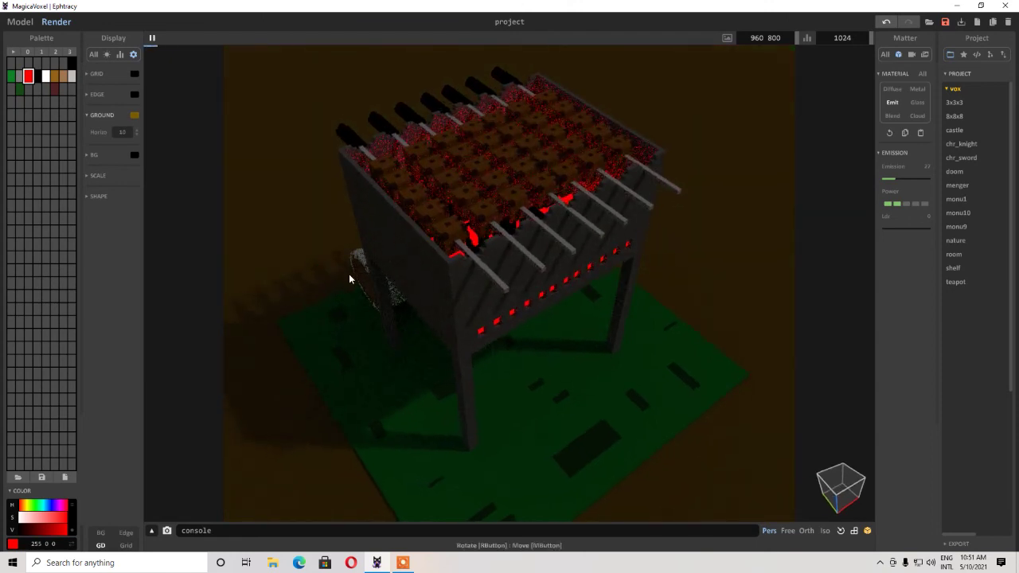
mouse_move(503, 328)
right_down()
mouse_move(493, 336)
mouse_move(511, 326)
right_up()
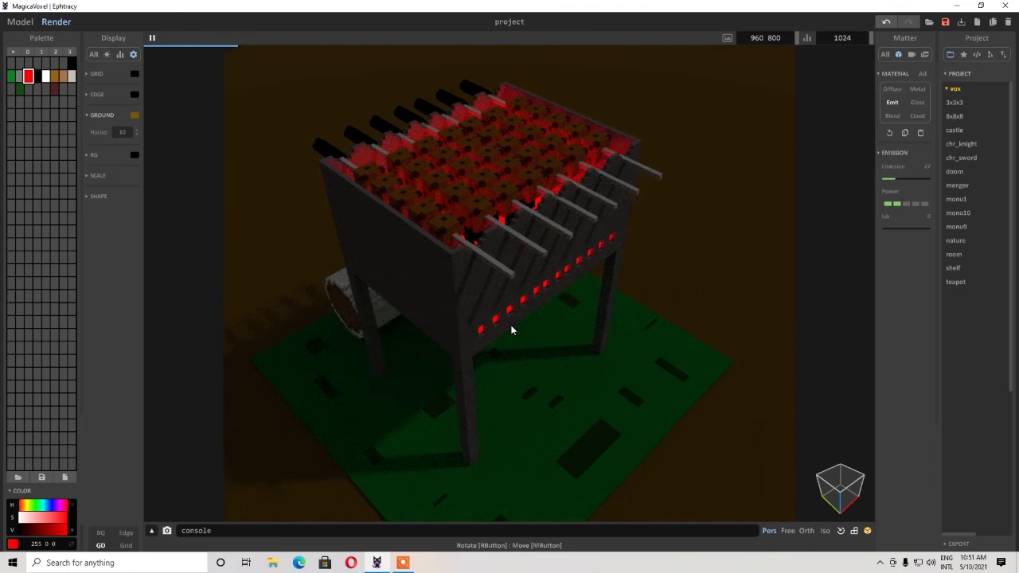
Reduce the coals' emission to about 14, keep power at 2, and raise their LDR to about 12.
click(889, 179)
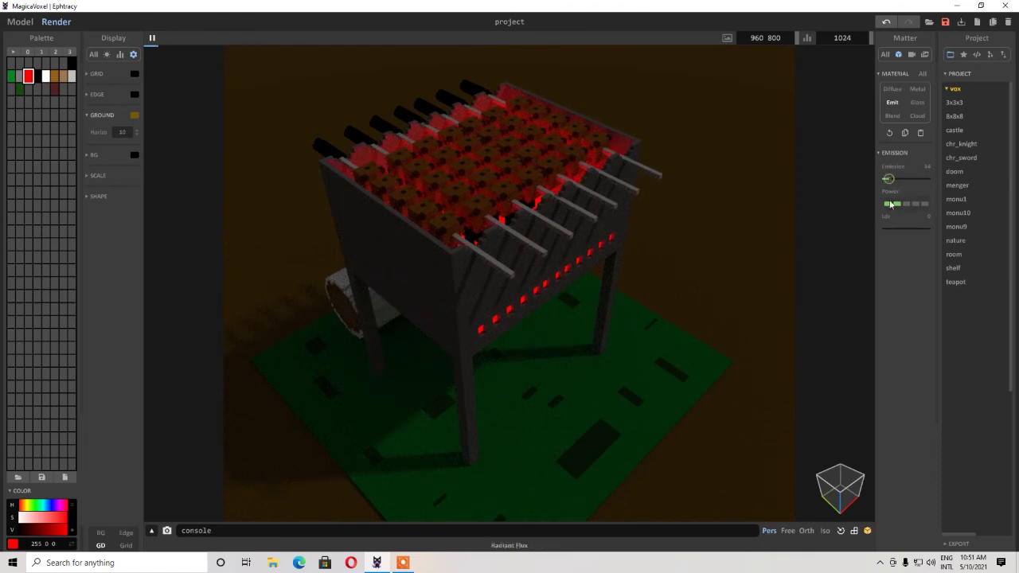
click(891, 205)
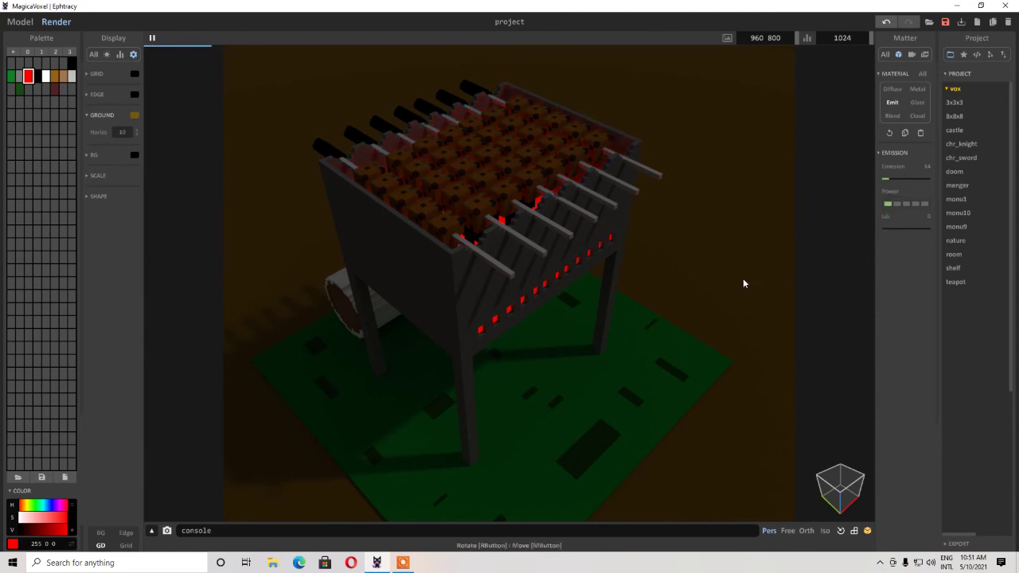
click(897, 204)
click(888, 228)
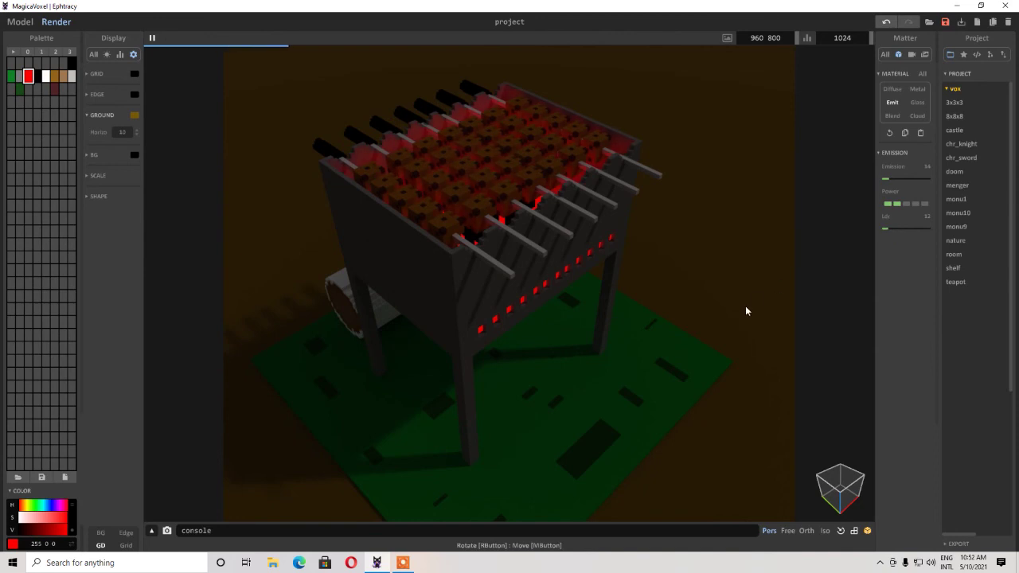
right_drag(745, 311, 712, 316)
right_drag(430, 363, 551, 370)
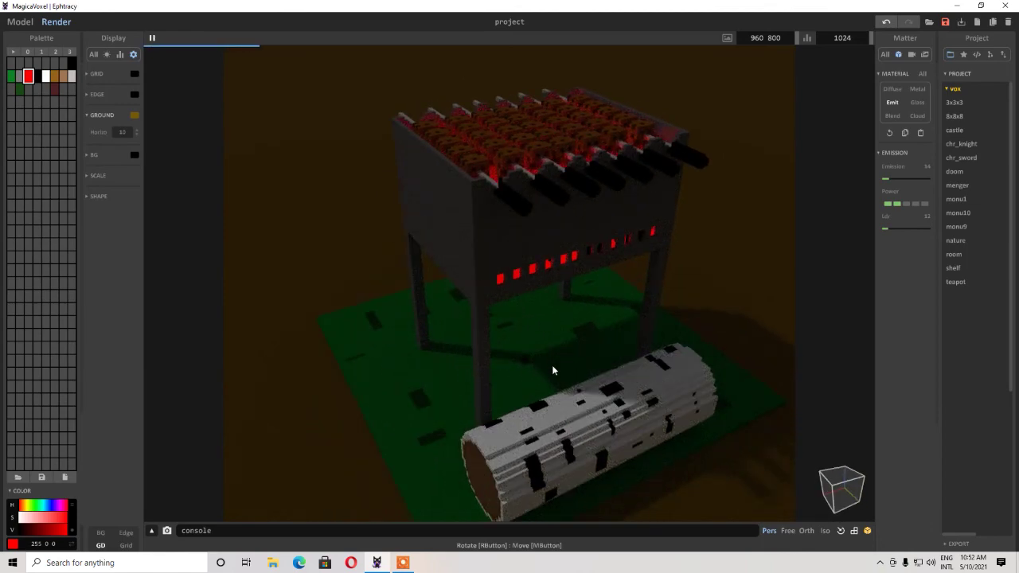
Sample the grill's grey and give it a metal material with roughness about 65, metallic 72 and an adjusted IOR.
click(20, 21)
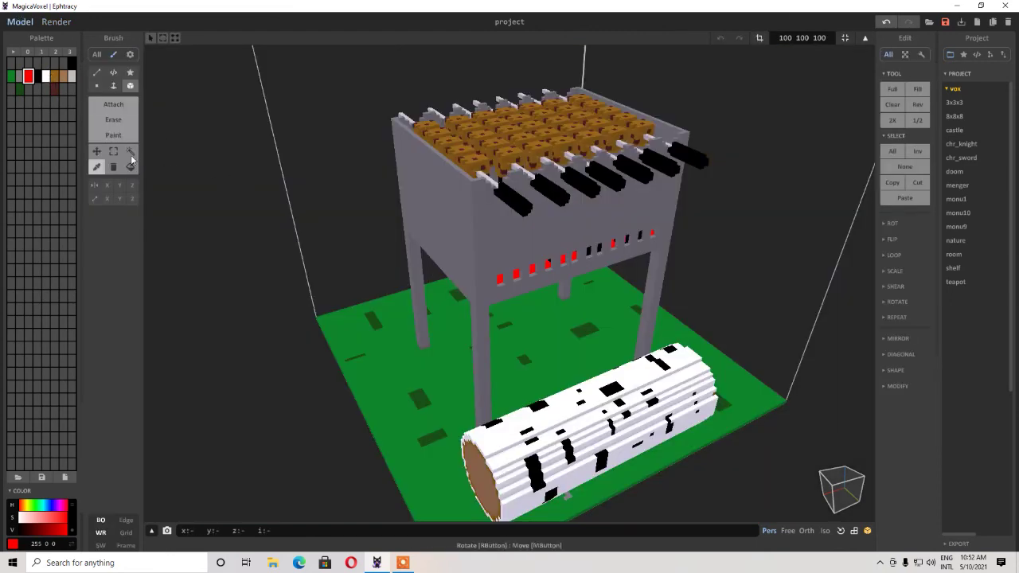
click(417, 194)
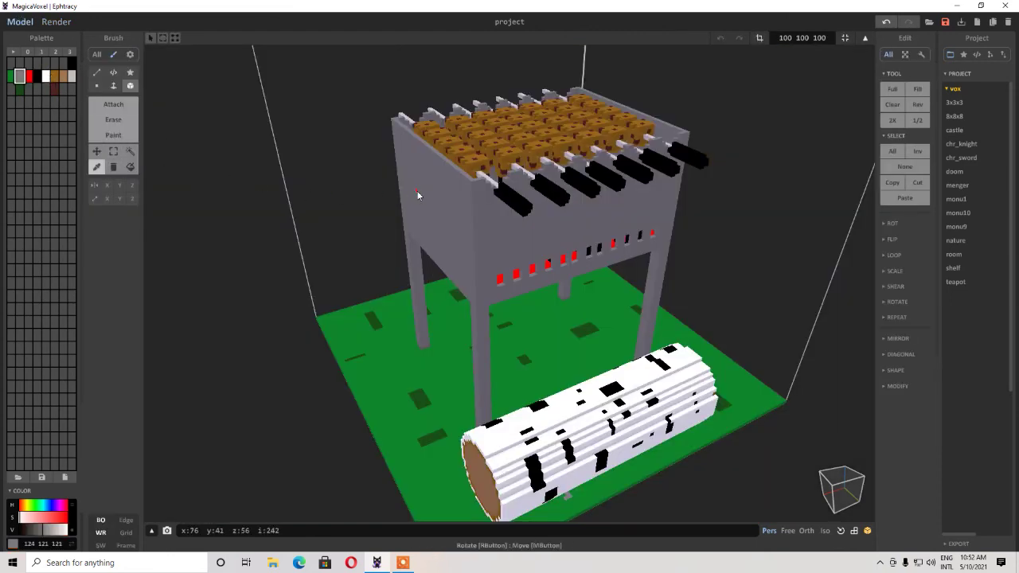
click(54, 22)
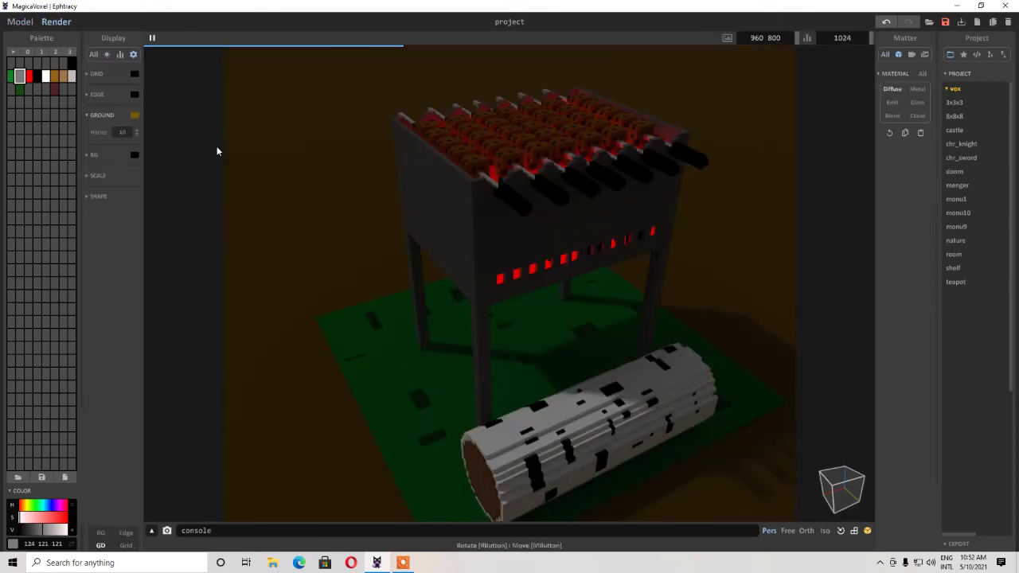
click(917, 89)
drag(893, 178, 905, 176)
click(900, 202)
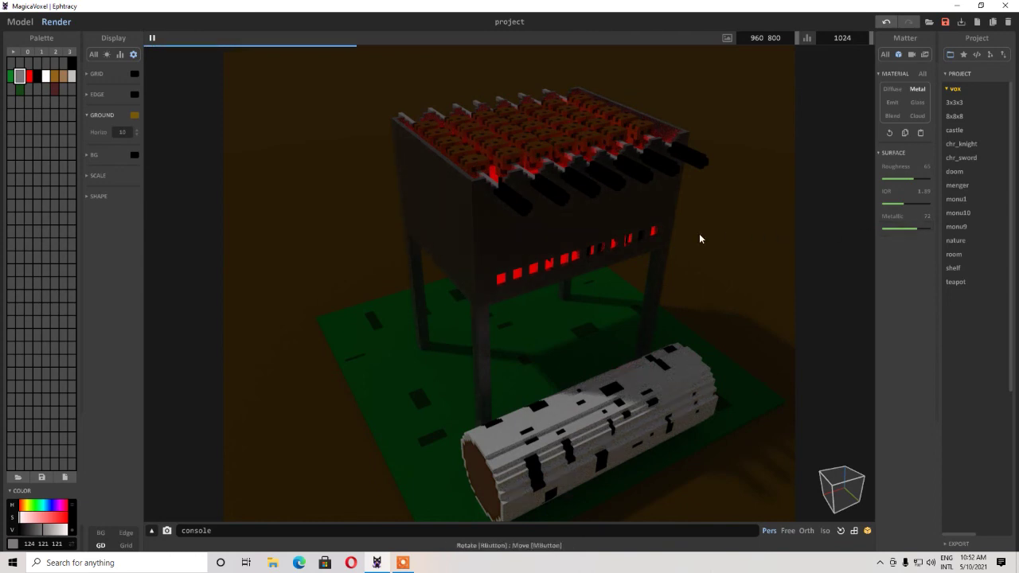
mouse_move(699, 234)
right_down()
mouse_move(682, 273)
mouse_move(697, 237)
right_up()
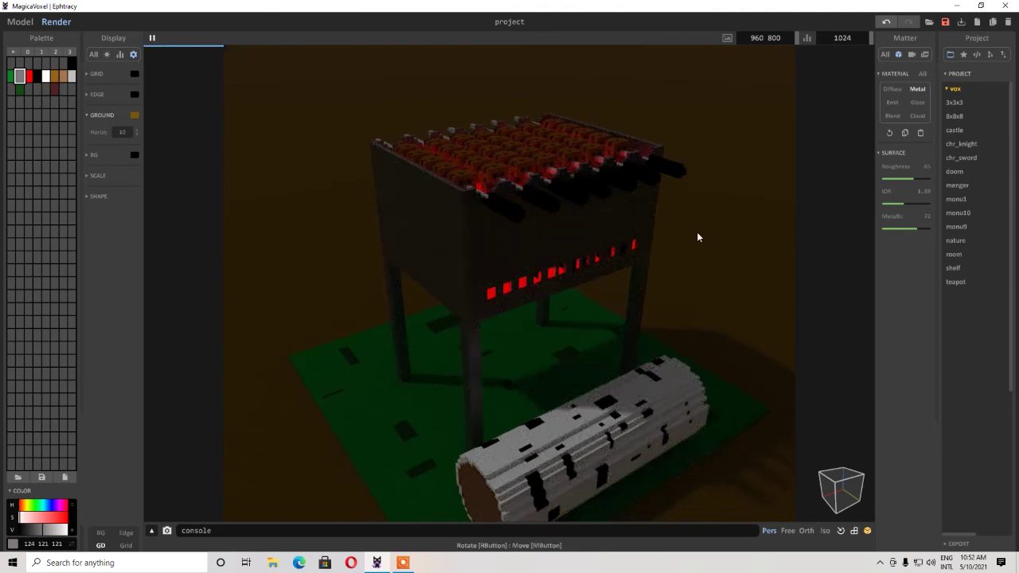
click(403, 562)
click(714, 547)
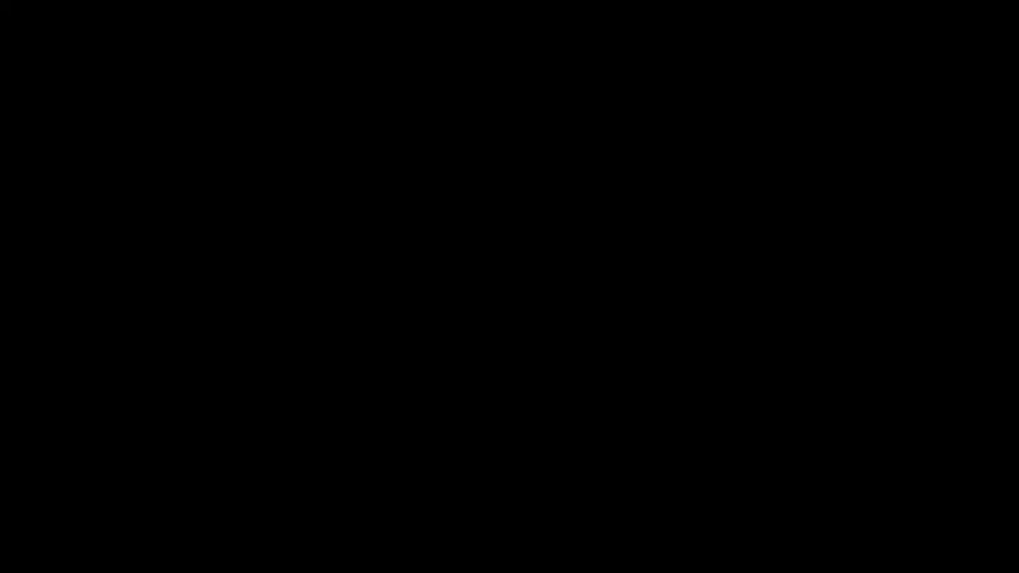